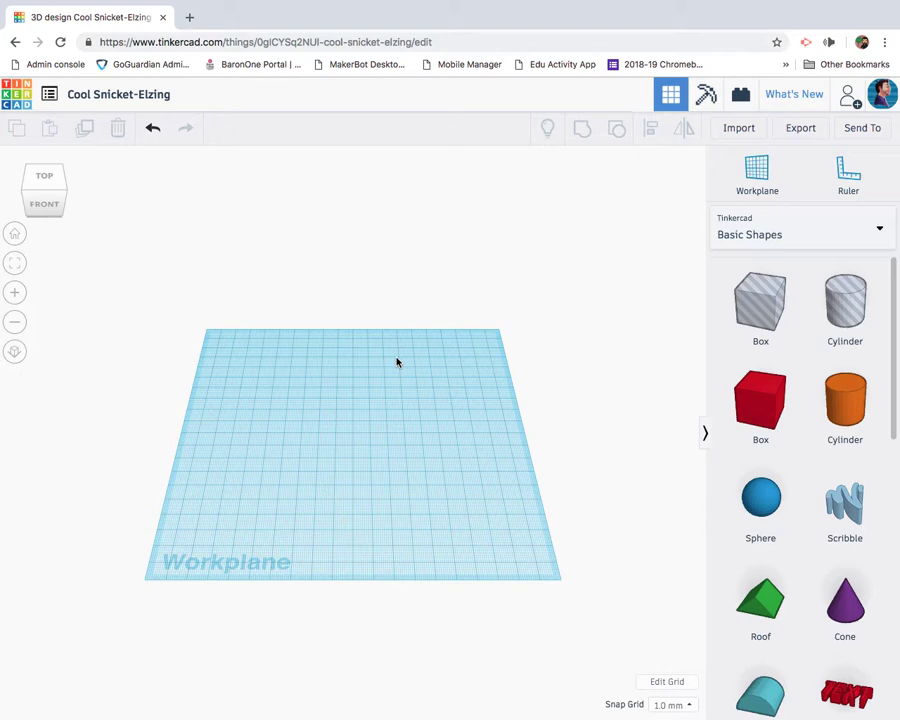
{"action": "scroll", "coordinate": [426, 358], "scroll_direction": "down", "scroll_amount": 5}
{"action": "scroll", "coordinate": [426, 364], "scroll_direction": "up", "scroll_amount": 8}
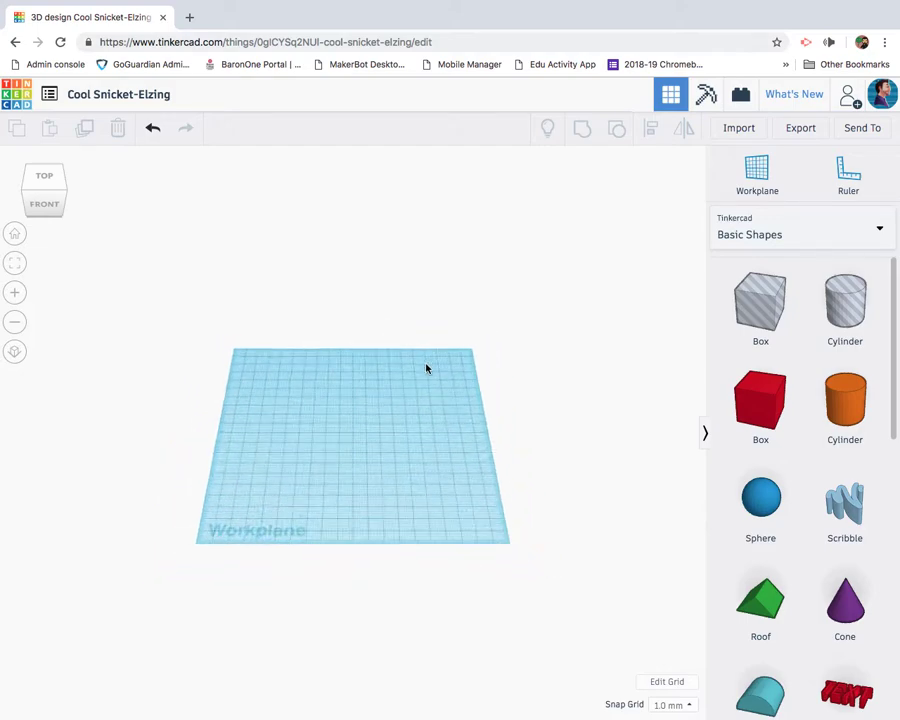
{"action": "scroll", "coordinate": [426, 369], "scroll_direction": "up", "scroll_amount": 3}
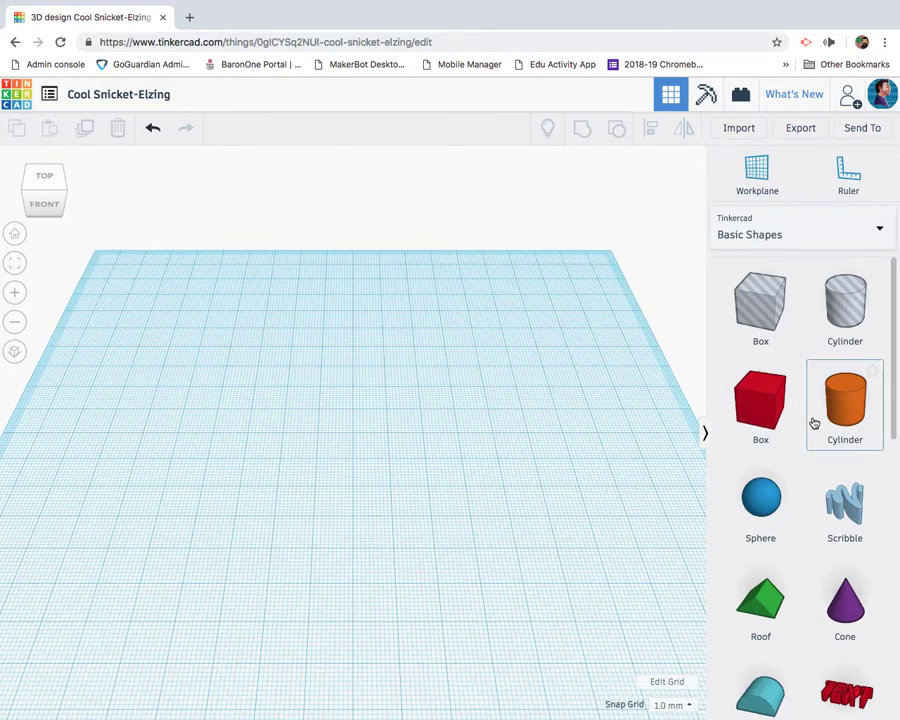
{"action": "left_click", "coordinate": [670, 708]}
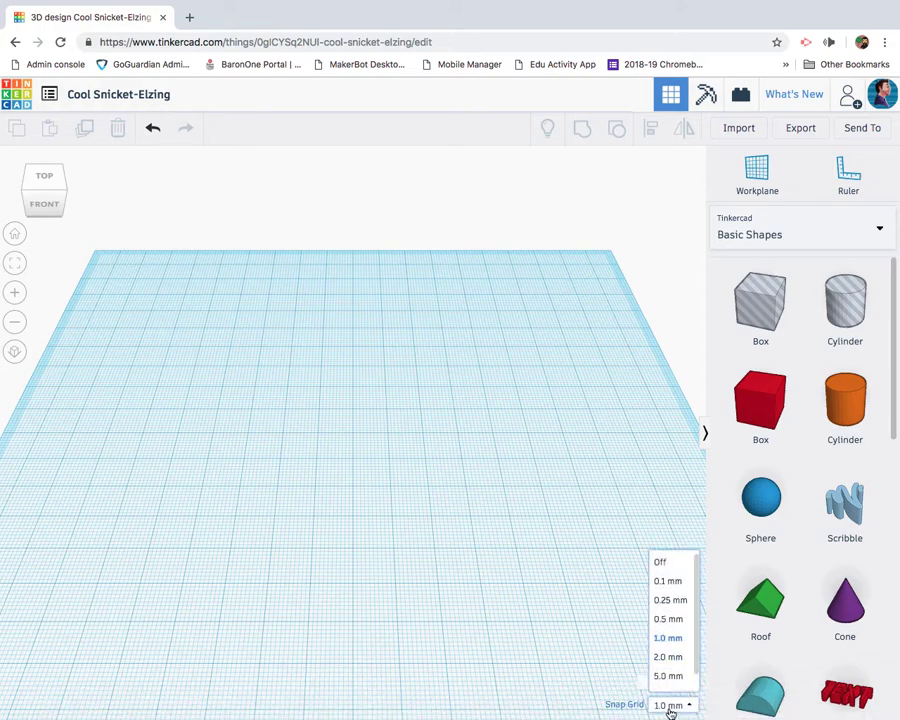
{"action": "left_click", "coordinate": [669, 705]}
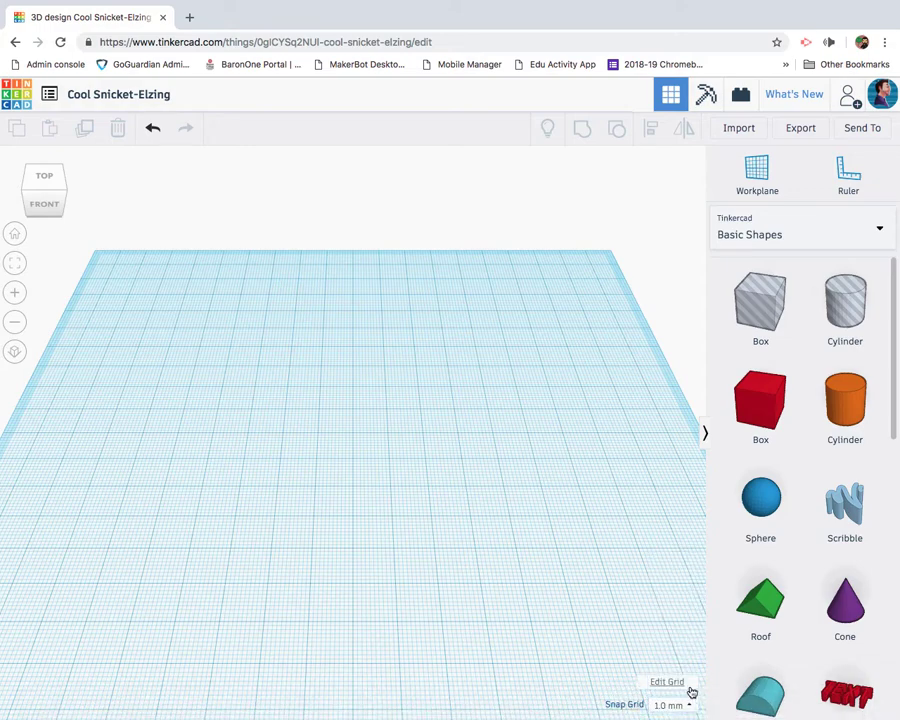
Step: Change the workplane grid units to inches and update the grid
{"action": "left_click", "coordinate": [674, 684]}
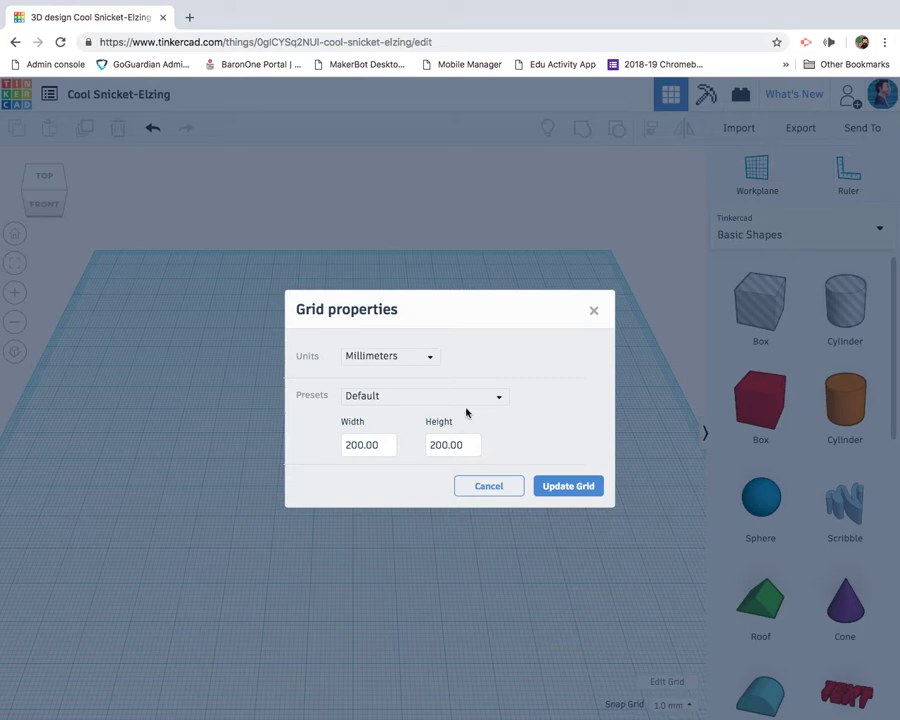
{"action": "left_click", "coordinate": [404, 358]}
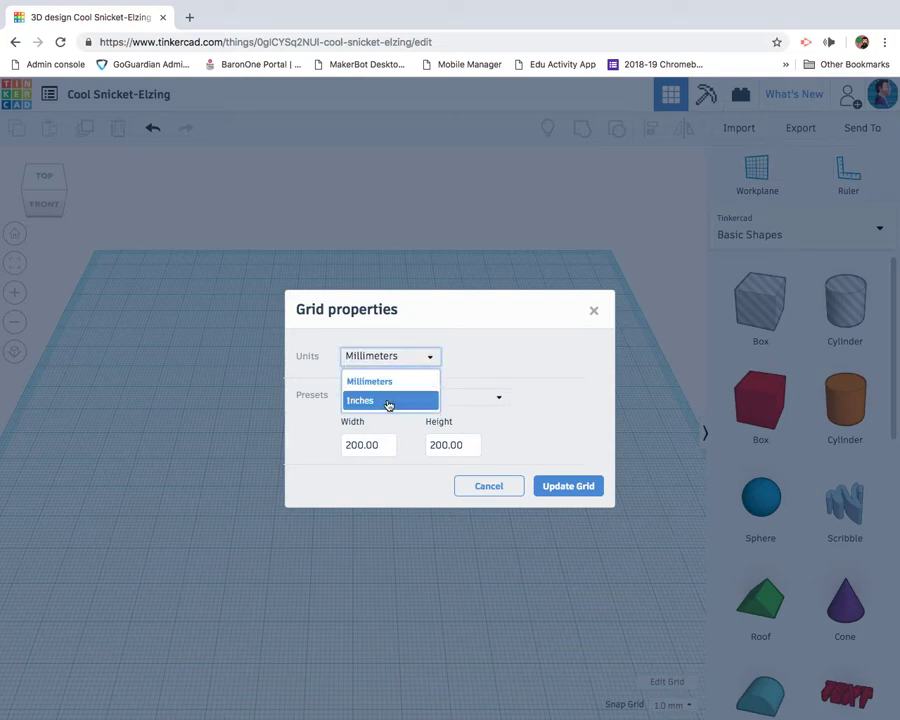
{"action": "left_click", "coordinate": [389, 401]}
{"action": "left_click", "coordinate": [578, 486]}
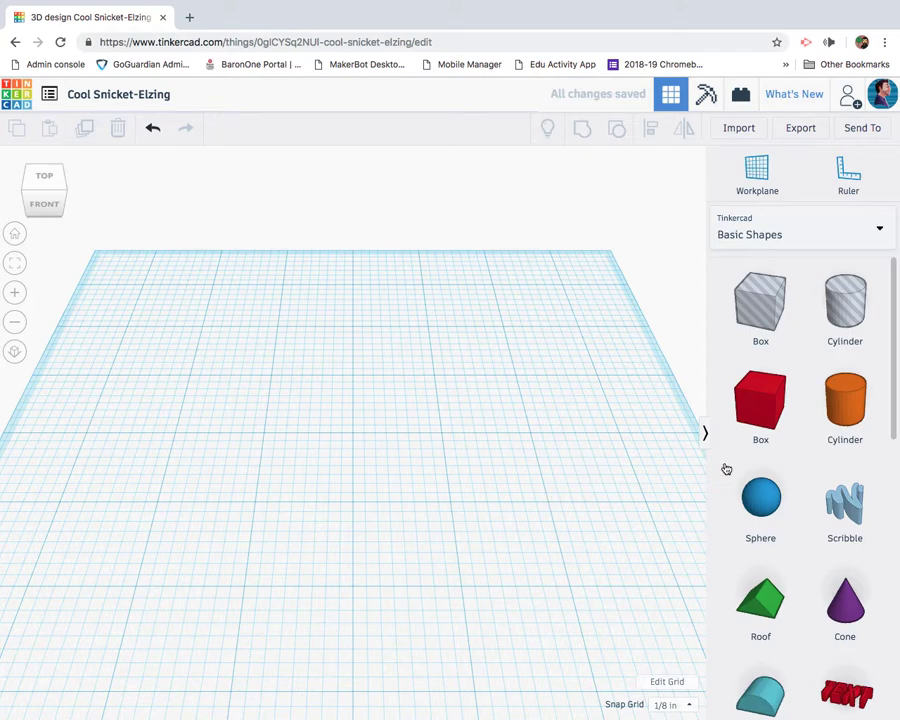
Step: Place a solid red box near the middle of the workplane and flatten it into a thin slab
{"action": "left_click_drag", "start_coordinate": [763, 412], "coordinate": [386, 378]}
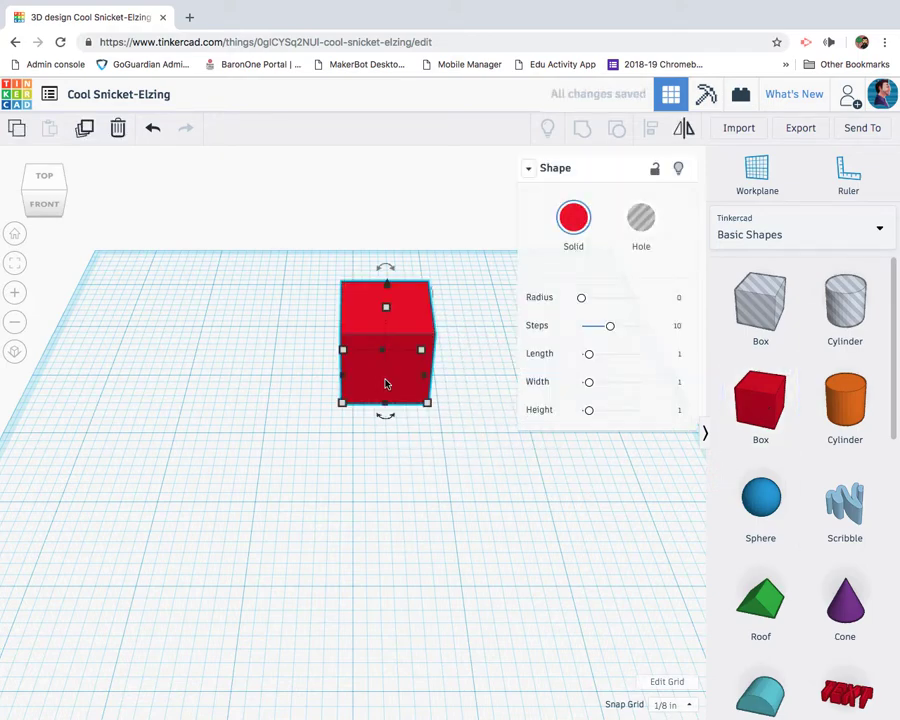
{"action": "left_click_drag", "start_coordinate": [390, 306], "coordinate": [302, 380]}
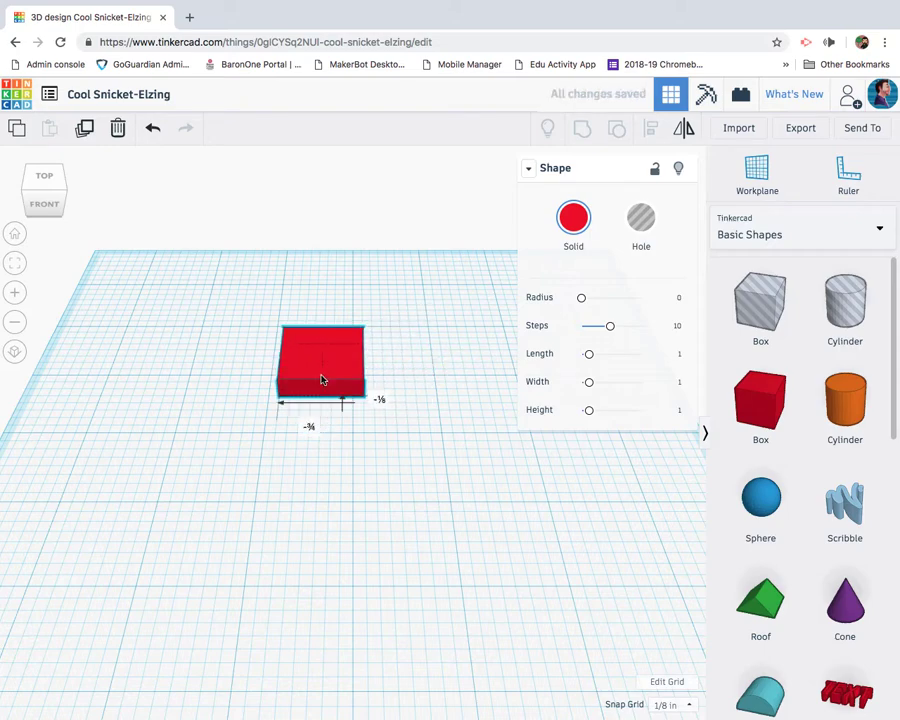
{"action": "left_click", "coordinate": [310, 428]}
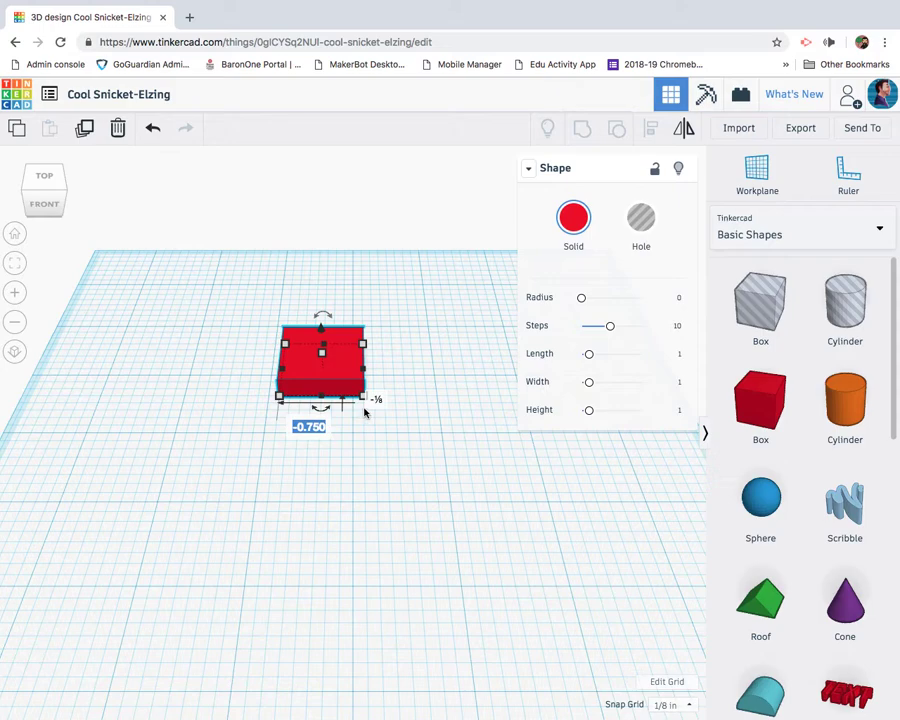
{"action": "type", "text": "4"}
{"action": "key", "text": "Return"}
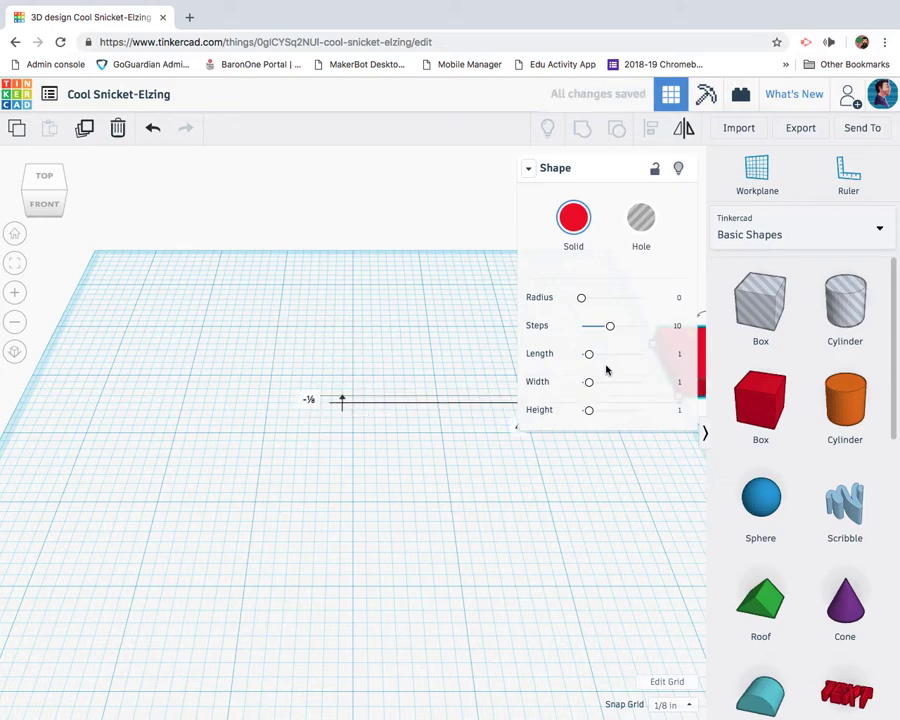
{"action": "key", "text": "ctrl+z"}
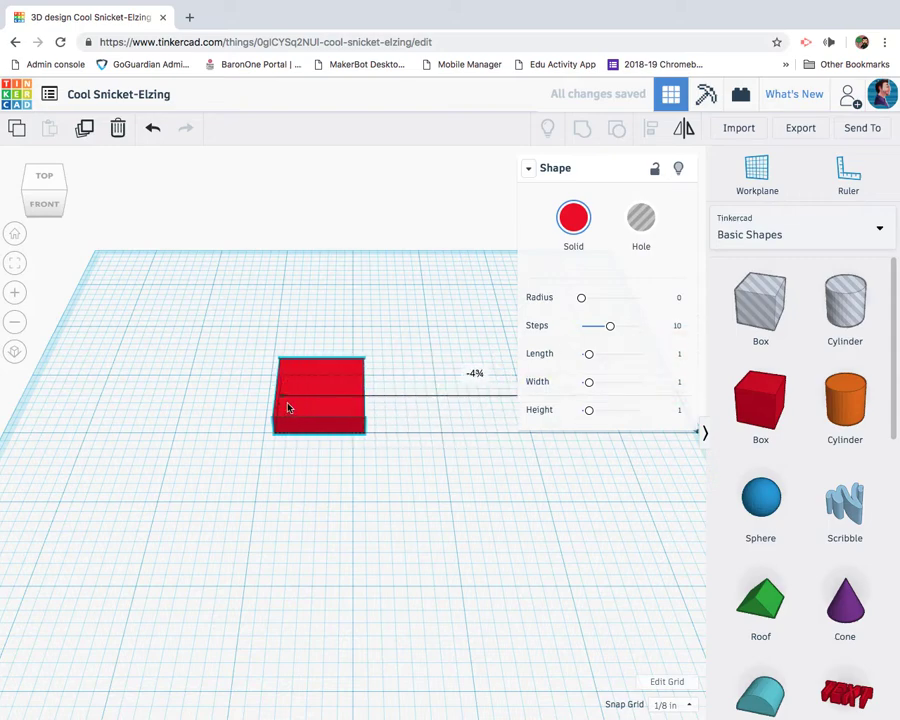
Step: Shift the red slab slightly left on the workplane and set its width to 4 in
{"action": "left_click_drag", "start_coordinate": [288, 407], "coordinate": [259, 396]}
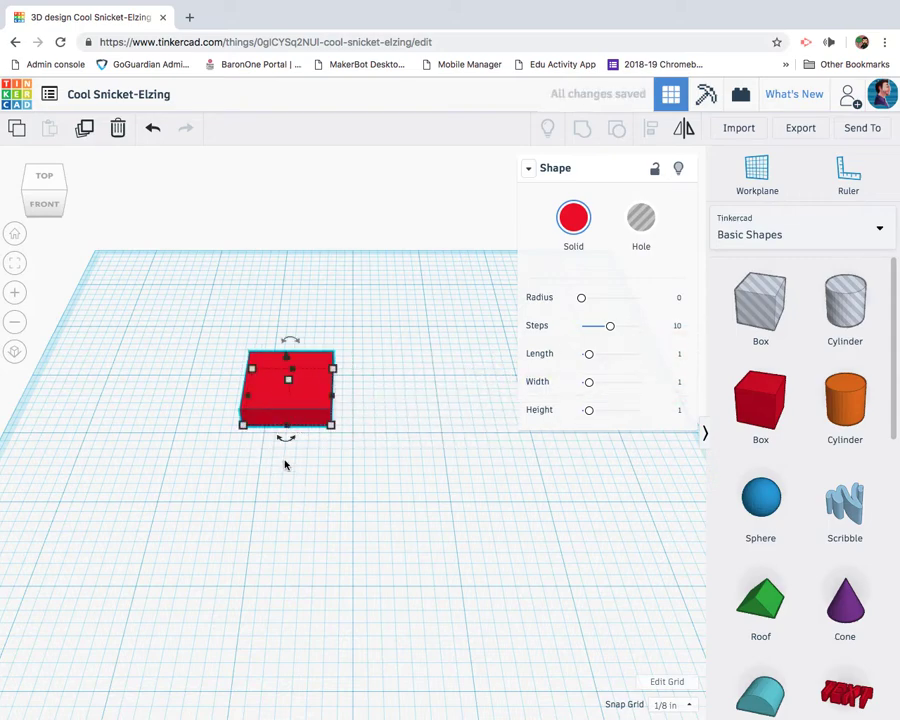
{"action": "left_click", "coordinate": [281, 477]}
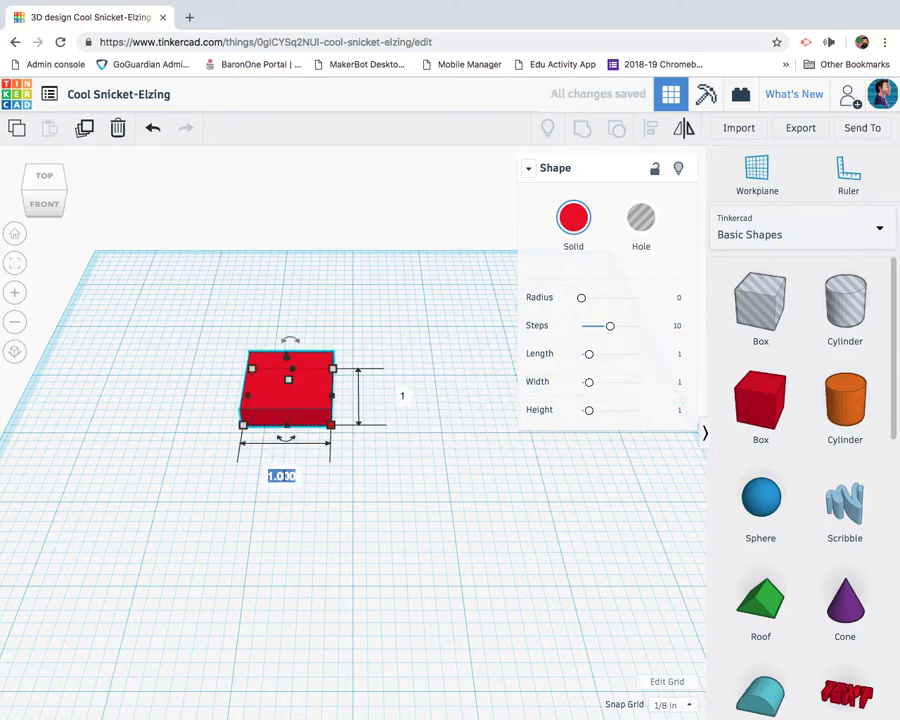
{"action": "type", "text": "4"}
{"action": "key", "text": "Return"}
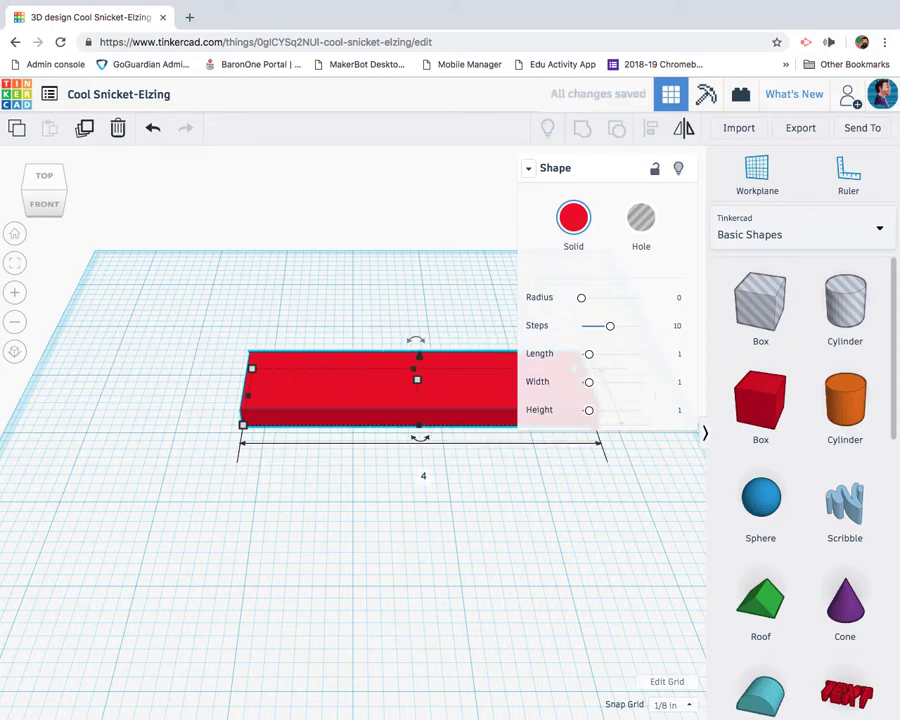
Step: Set the red slab's front-to-back length to 5 in and reposition it around the centre of the workplane
{"action": "left_click_drag", "start_coordinate": [299, 428], "coordinate": [174, 434]}
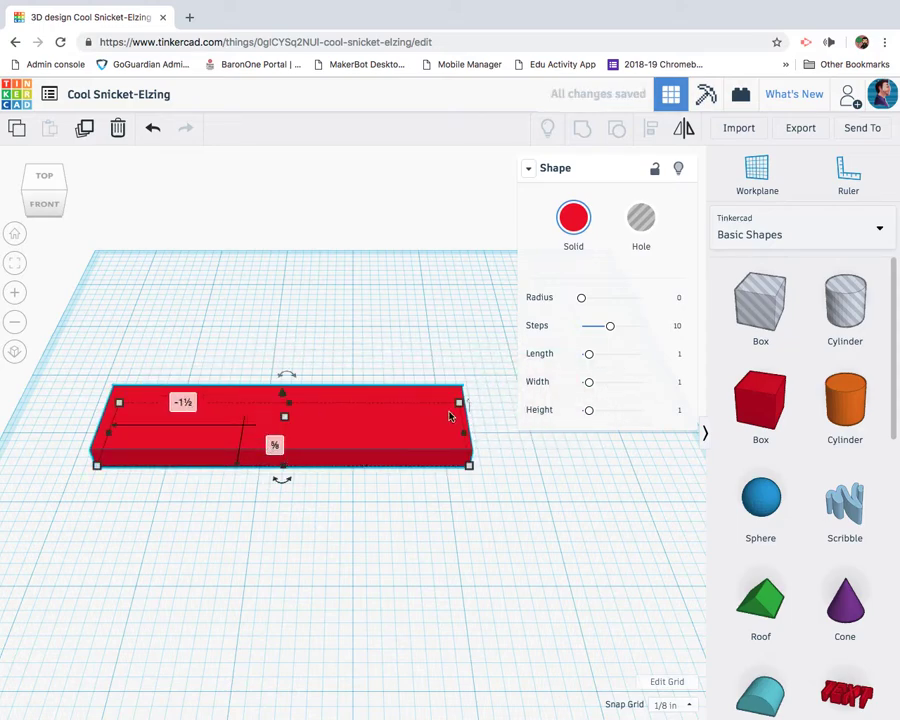
{"action": "left_click_drag", "start_coordinate": [434, 430], "coordinate": [380, 431]}
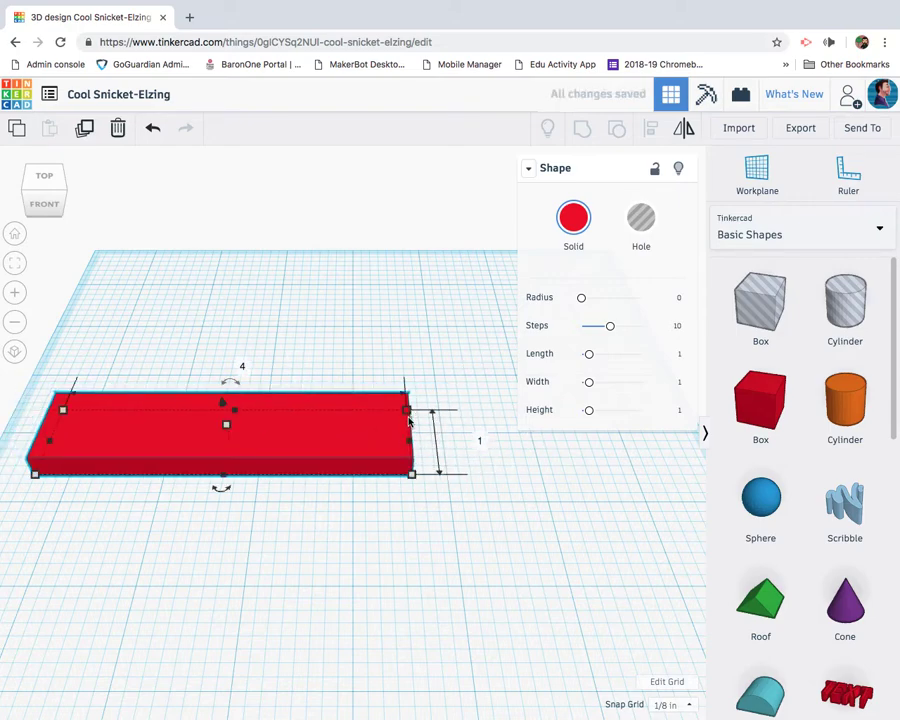
{"action": "left_click", "coordinate": [481, 441]}
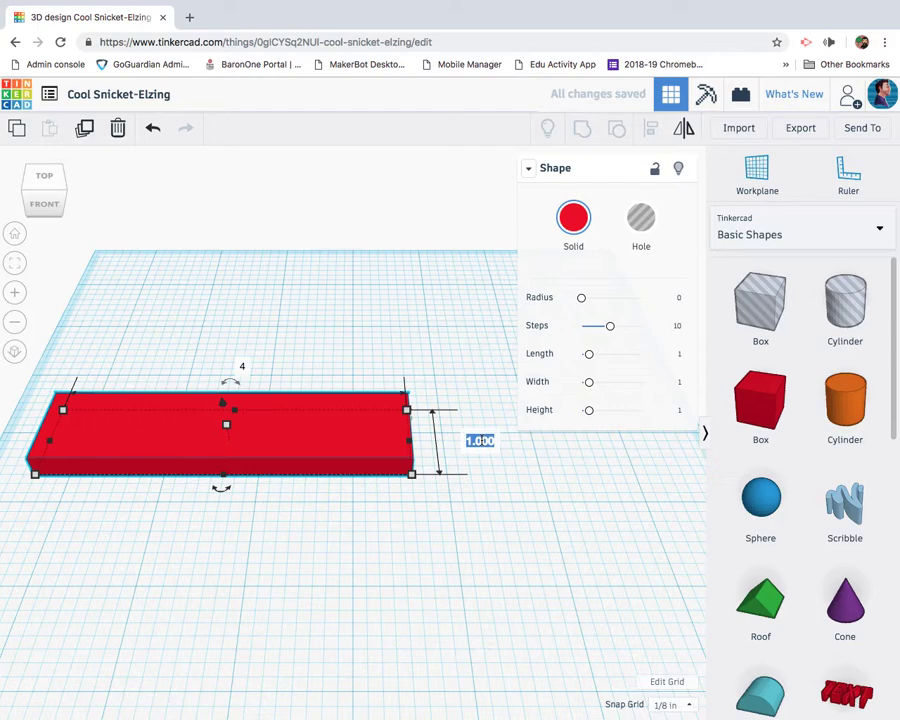
{"action": "type", "text": "5"}
{"action": "key", "text": "Return"}
{"action": "left_click_drag", "start_coordinate": [265, 340], "coordinate": [388, 394]}
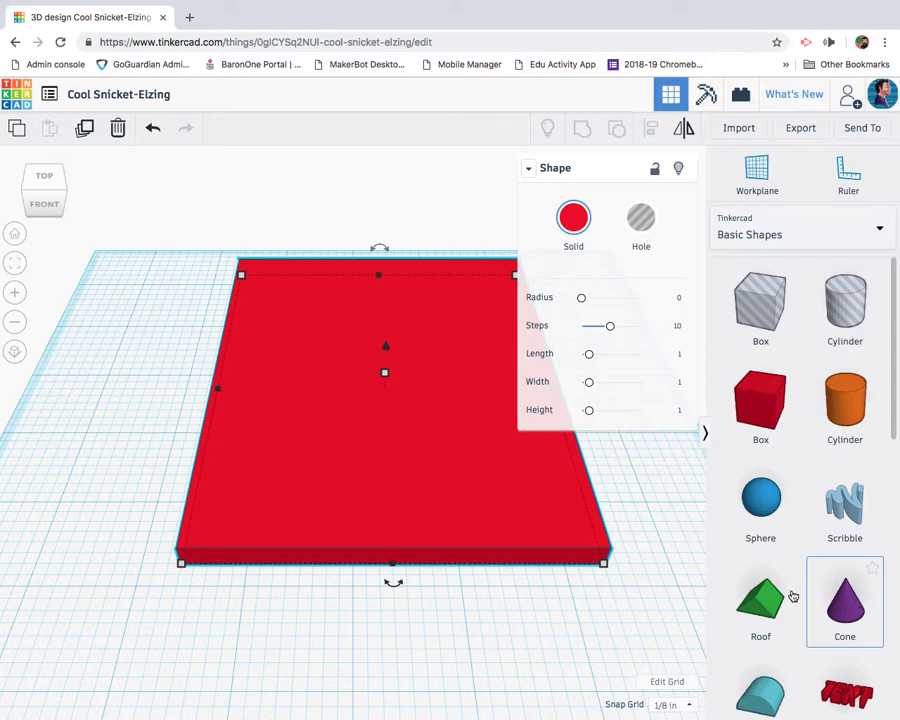
Step: Set a new workplane on the red slab's upper face and place a cone on it near the slab's middle
{"action": "left_click", "coordinate": [747, 177]}
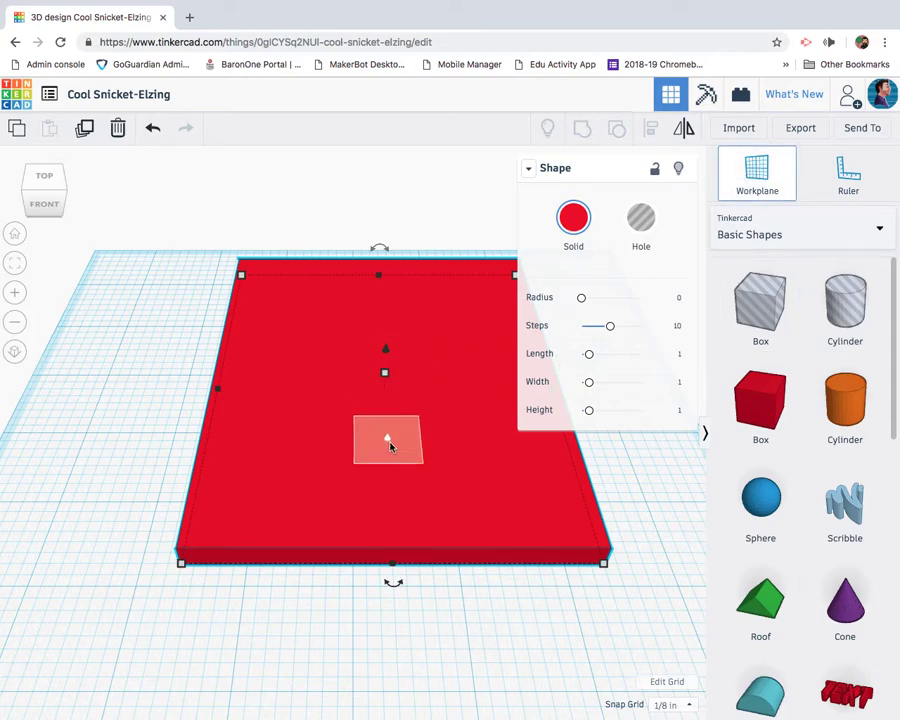
{"action": "left_click", "coordinate": [392, 448]}
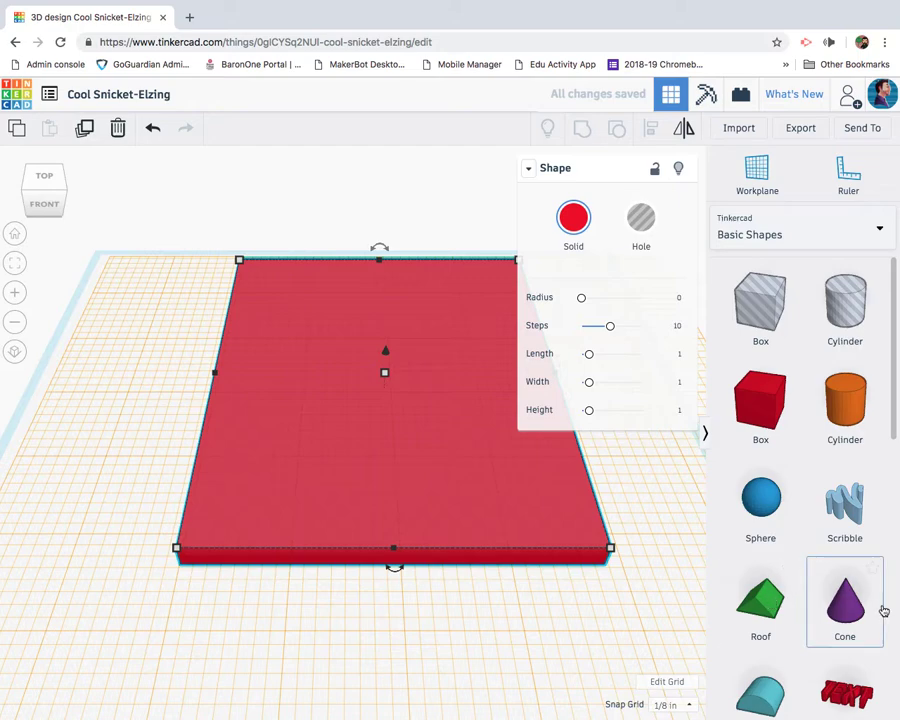
{"action": "left_click_drag", "start_coordinate": [880, 609], "coordinate": [388, 416]}
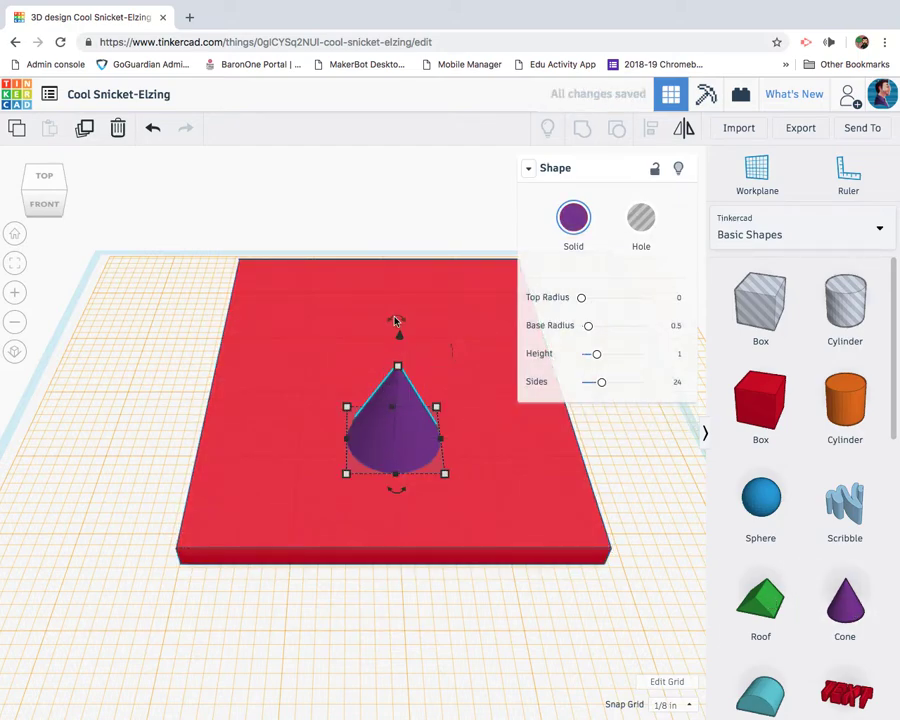
Step: Flip the purple cone upside down so its tip rests on the slab, and set its height to 10 in
{"action": "left_click_drag", "start_coordinate": [395, 321], "coordinate": [400, 418]}
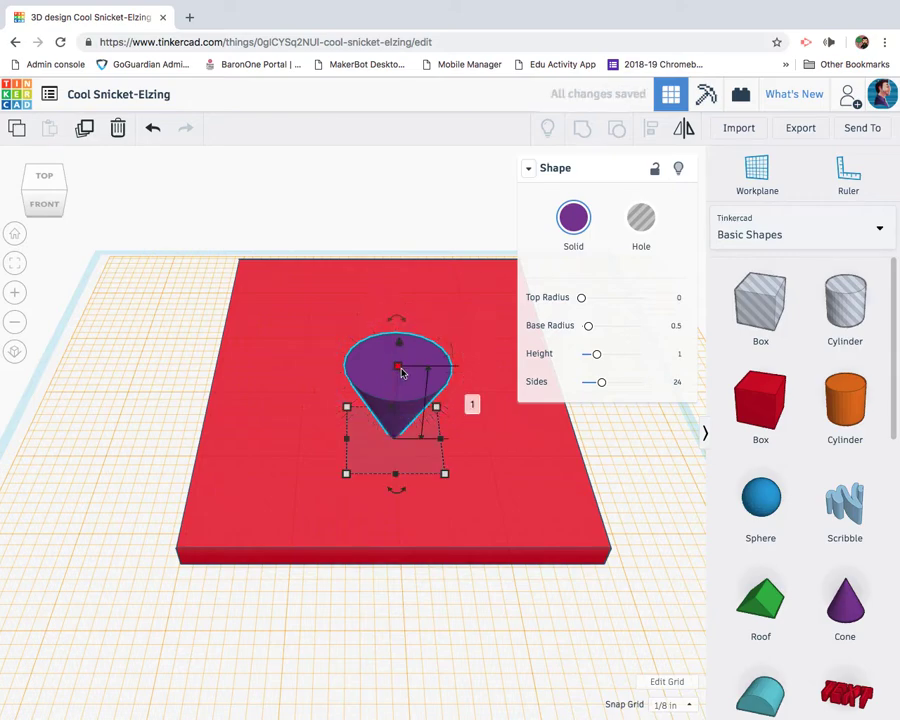
{"action": "left_click", "coordinate": [472, 404]}
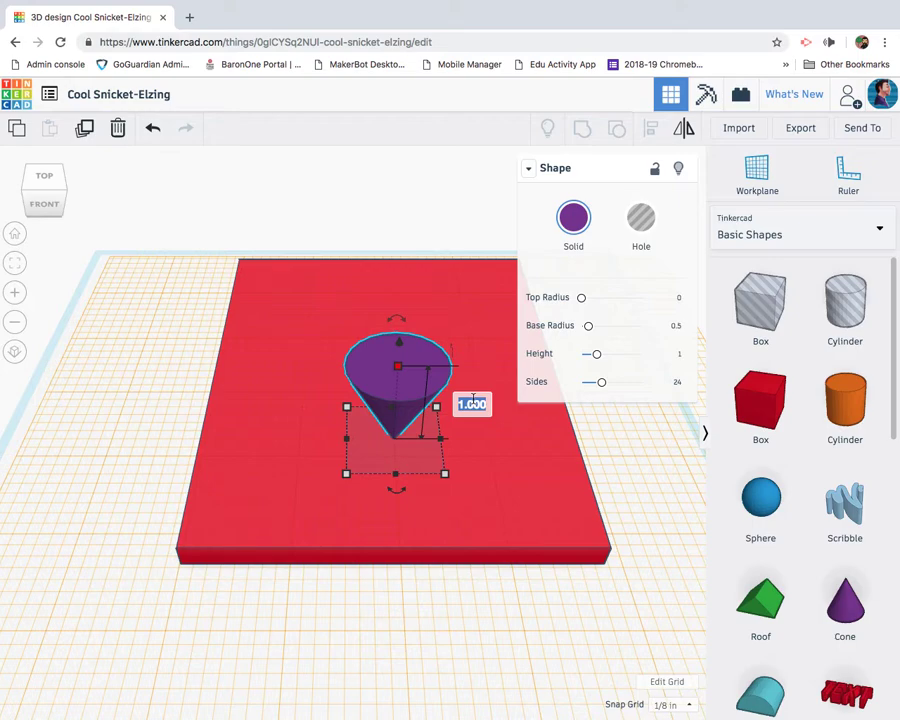
{"action": "type", "text": "10"}
{"action": "key", "text": "Return"}
Step: Set the inverted cone's width to 4 in and move it left about 1 5/8 in over the slab
{"action": "mouse_move", "coordinate": [446, 478]}
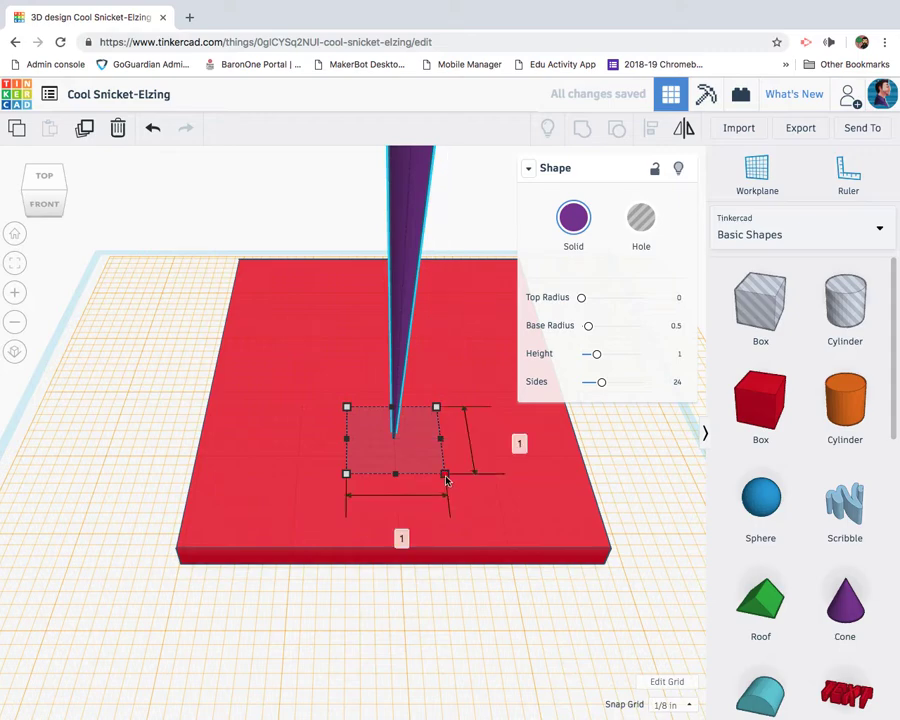
{"action": "left_click", "coordinate": [398, 533]}
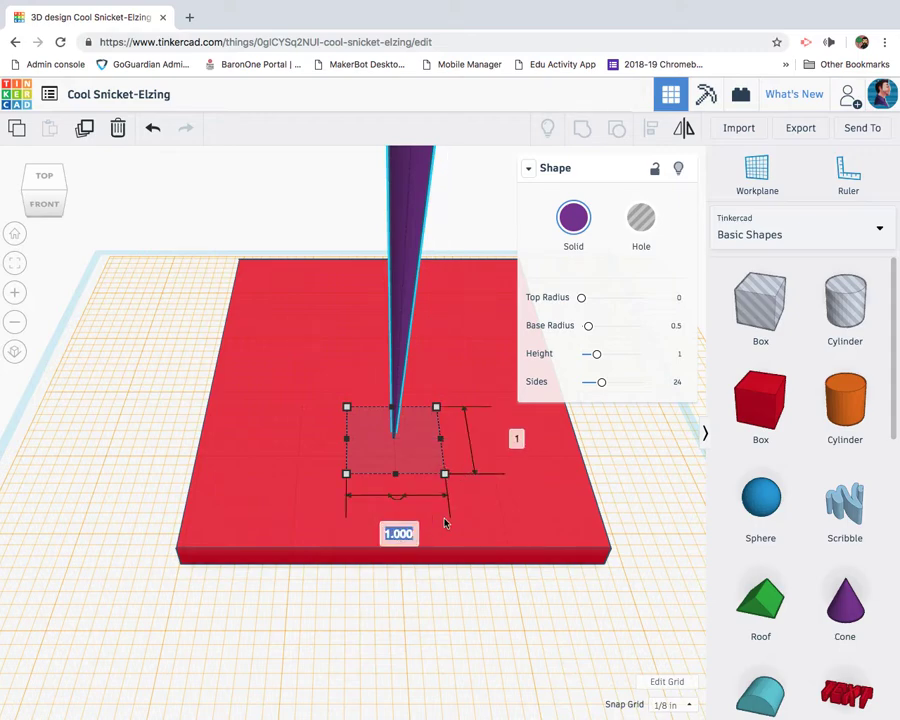
{"action": "type", "text": "4"}
{"action": "key", "text": "Return"}
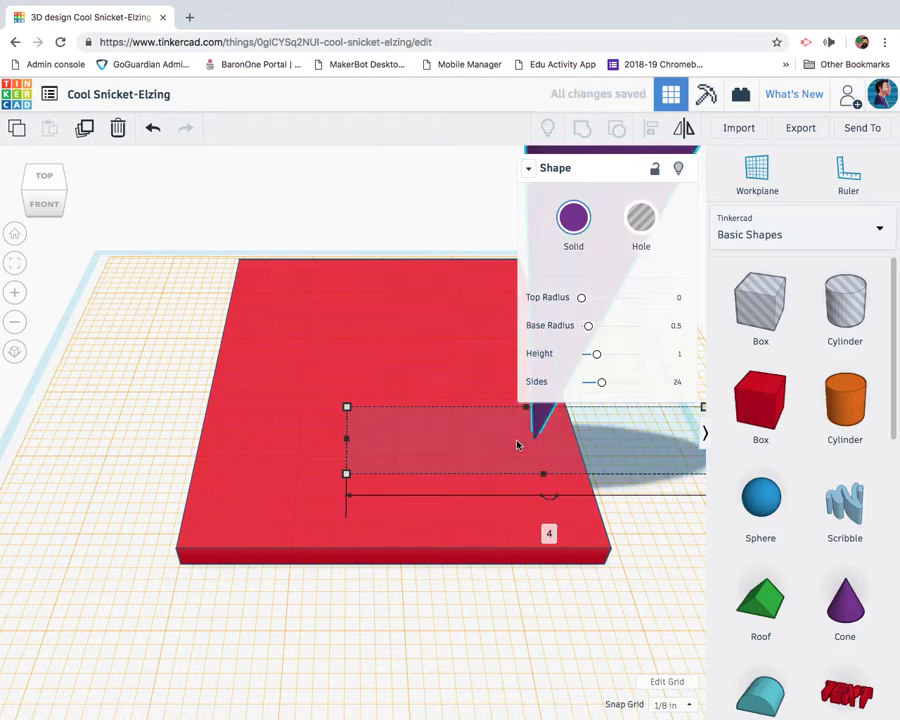
{"action": "left_click_drag", "start_coordinate": [442, 416], "coordinate": [282, 418]}
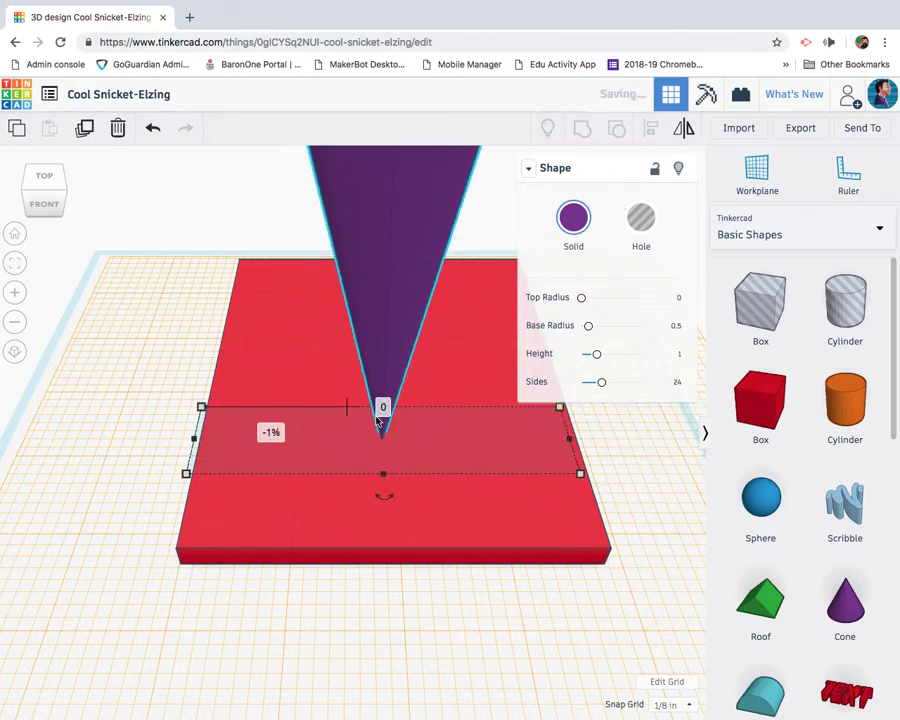
Step: Set the inverted cone's front-to-back depth to 4 in to match its width
{"action": "mouse_move", "coordinate": [200, 405]}
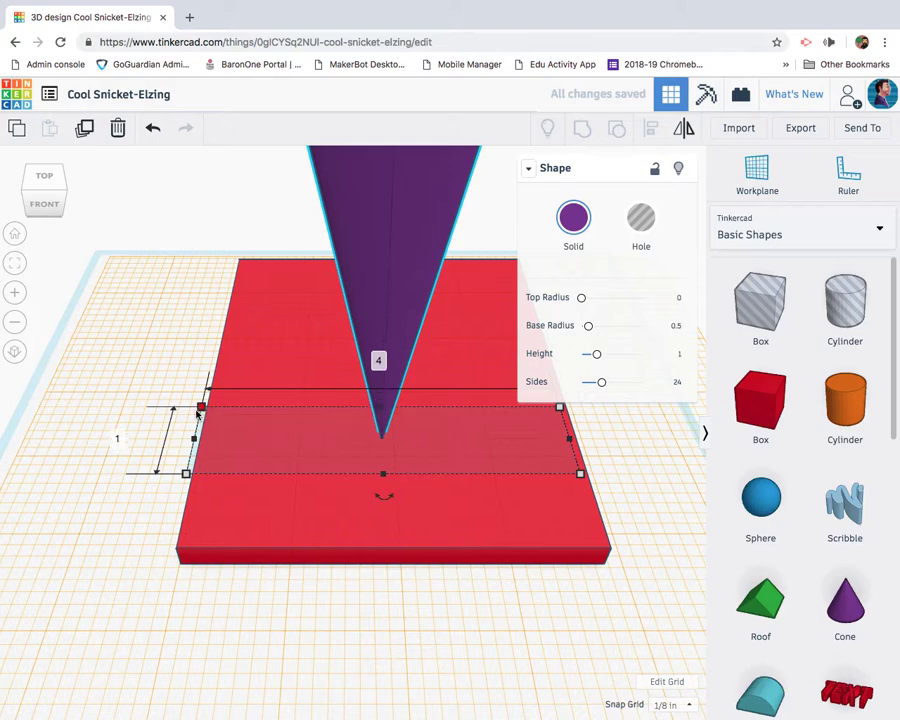
{"action": "left_click", "coordinate": [118, 440]}
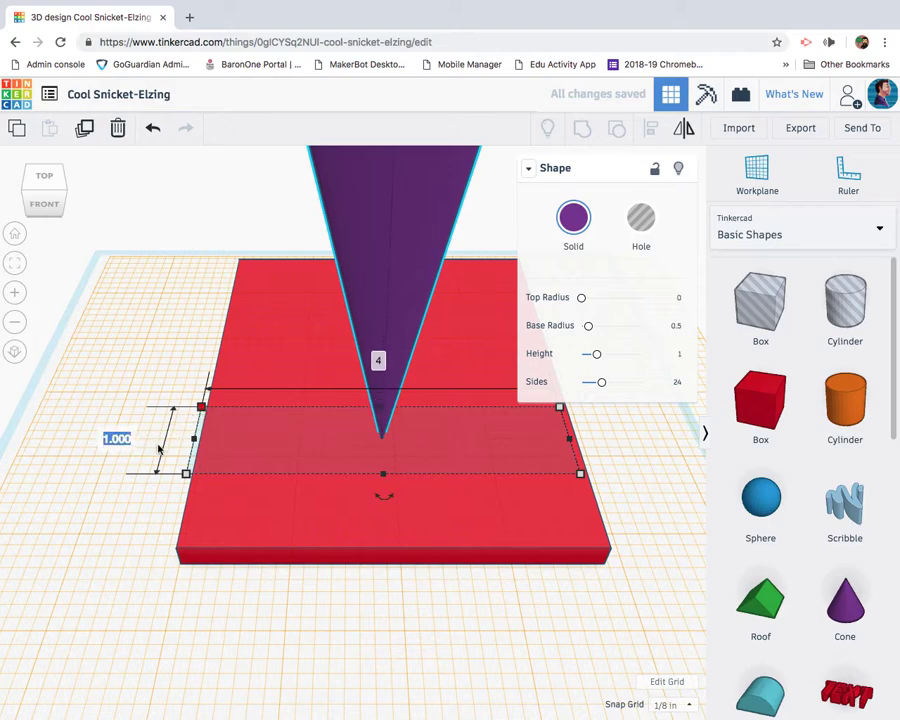
{"action": "type", "text": "4"}
{"action": "key", "text": "Return"}
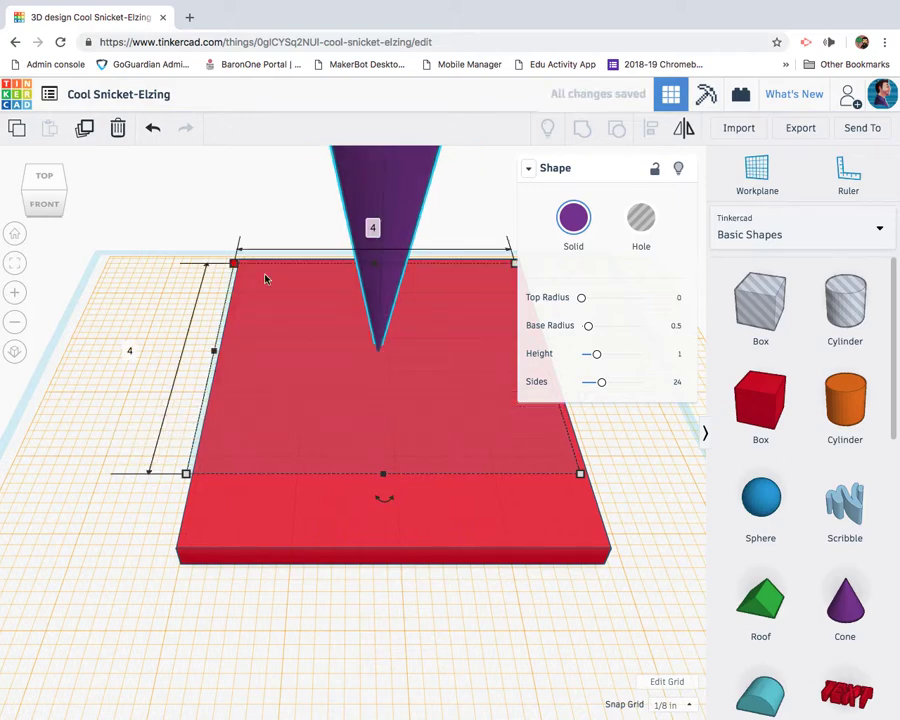
{"action": "key", "text": "Tab"}
{"action": "key", "text": "Return"}
Step: Move the inverted cone about 2 3/8 in toward the front edge of the red slab
{"action": "scroll", "coordinate": [245, 267], "scroll_direction": "up", "scroll_amount": 4}
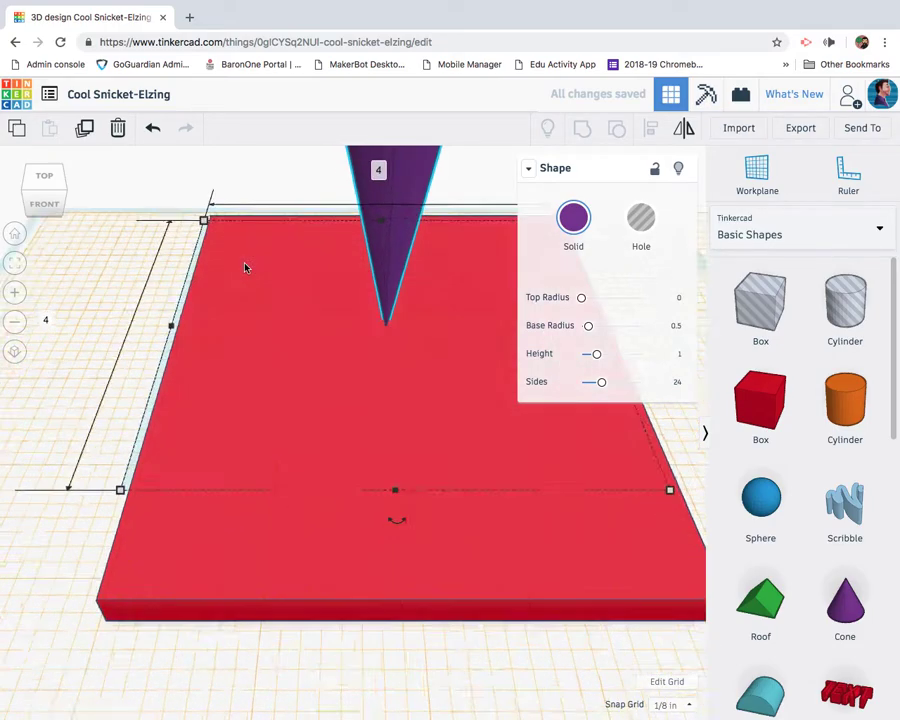
{"action": "scroll", "coordinate": [245, 267], "scroll_direction": "down", "scroll_amount": 10}
{"action": "scroll", "coordinate": [245, 267], "scroll_direction": "down", "scroll_amount": 5}
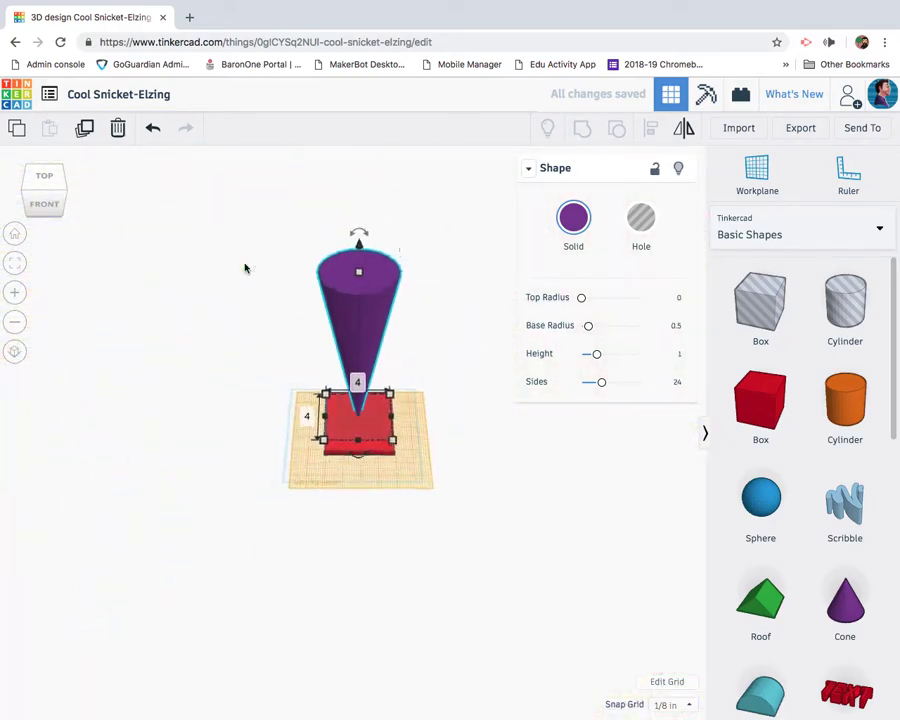
{"action": "mouse_move", "coordinate": [360, 303]}
{"action": "left_mouse_down"}
{"action": "mouse_move", "coordinate": [361, 331]}
{"action": "mouse_move", "coordinate": [360, 323]}
{"action": "left_mouse_up"}
{"action": "key", "text": "ctrl+z"}
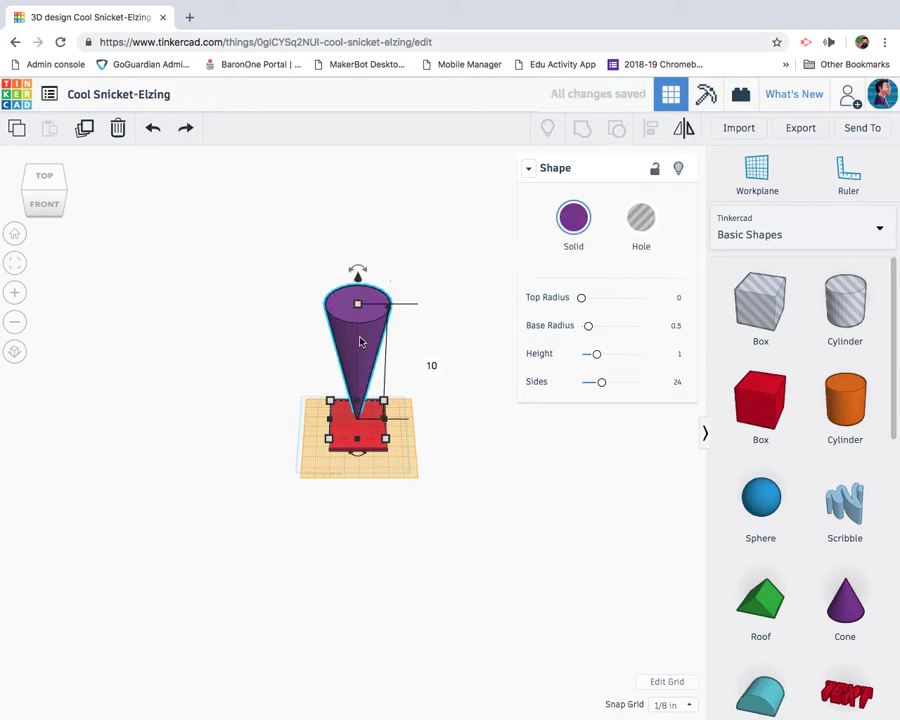
{"action": "left_click", "coordinate": [422, 342]}
{"action": "left_click_drag", "start_coordinate": [370, 355], "coordinate": [373, 378]}
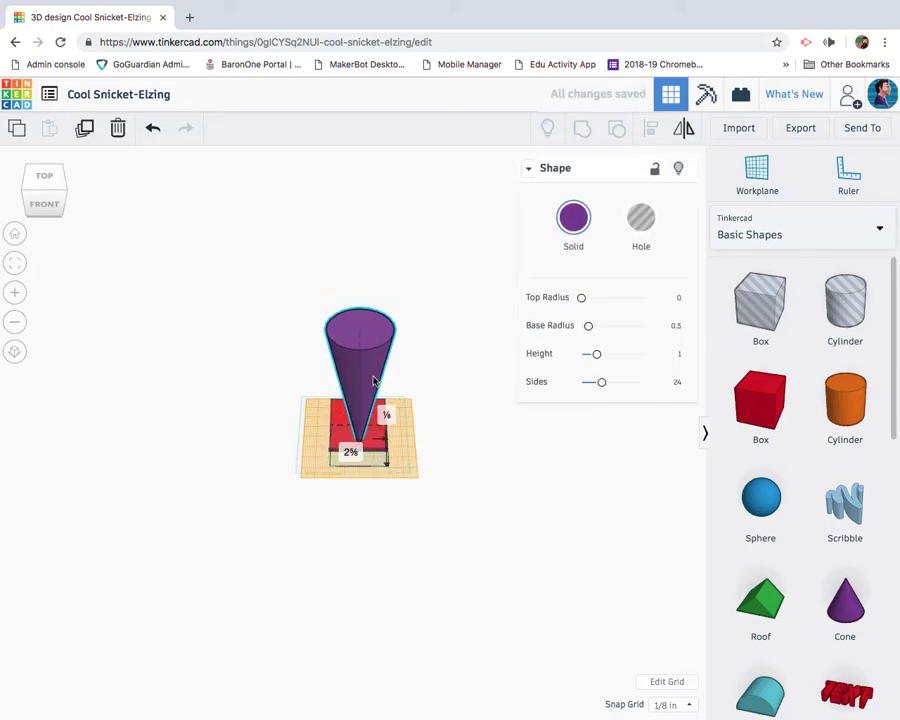
Step: Lower the inverted purple cone about 6 1/8 in so its tip passes down through the red slab
{"action": "left_click", "coordinate": [440, 416]}
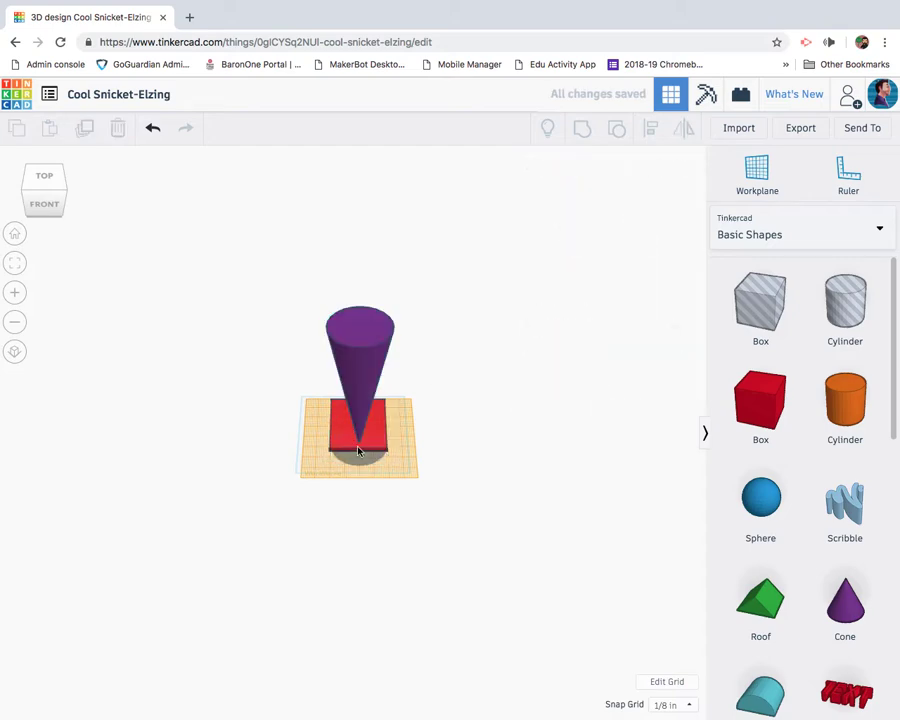
{"action": "left_click", "coordinate": [363, 405]}
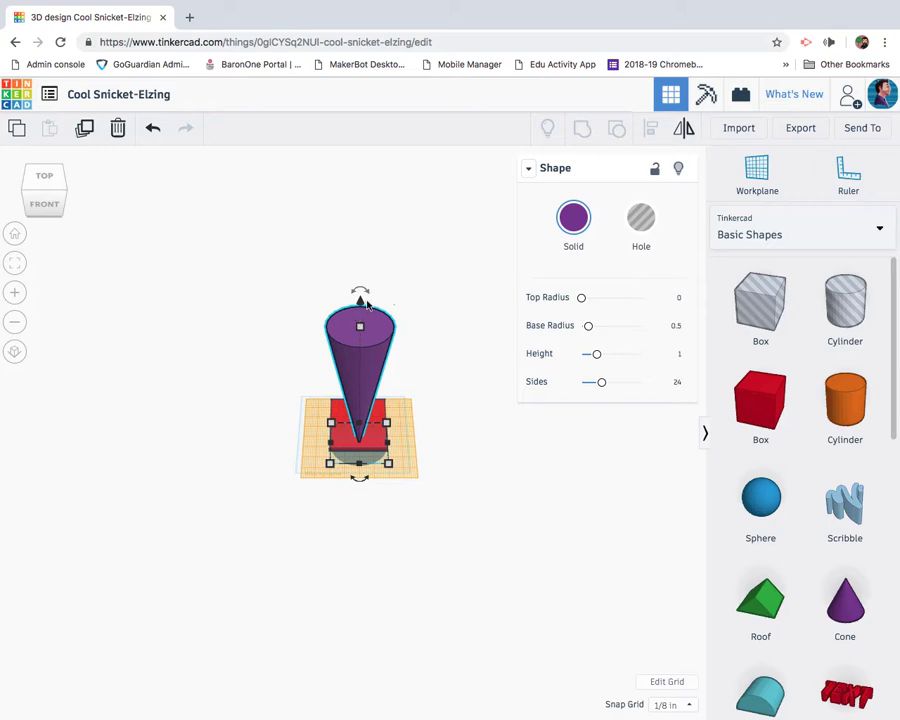
{"action": "left_click_drag", "start_coordinate": [367, 304], "coordinate": [369, 386]}
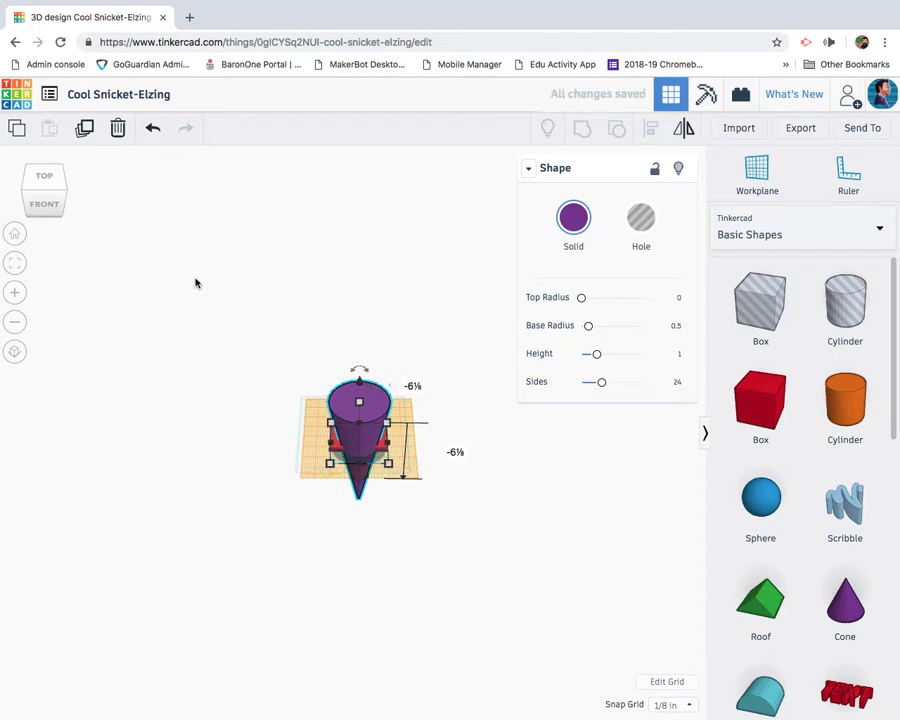
Step: Flip the cone and slab upside down together so the cone's tip points upward
{"action": "mouse_move", "coordinate": [58, 203]}
{"action": "left_mouse_down"}
{"action": "mouse_move", "coordinate": [81, 188]}
{"action": "mouse_move", "coordinate": [104, 201]}
{"action": "mouse_move", "coordinate": [65, 191]}
{"action": "mouse_move", "coordinate": [64, 202]}
{"action": "left_mouse_up"}
{"action": "left_click", "coordinate": [205, 470]}
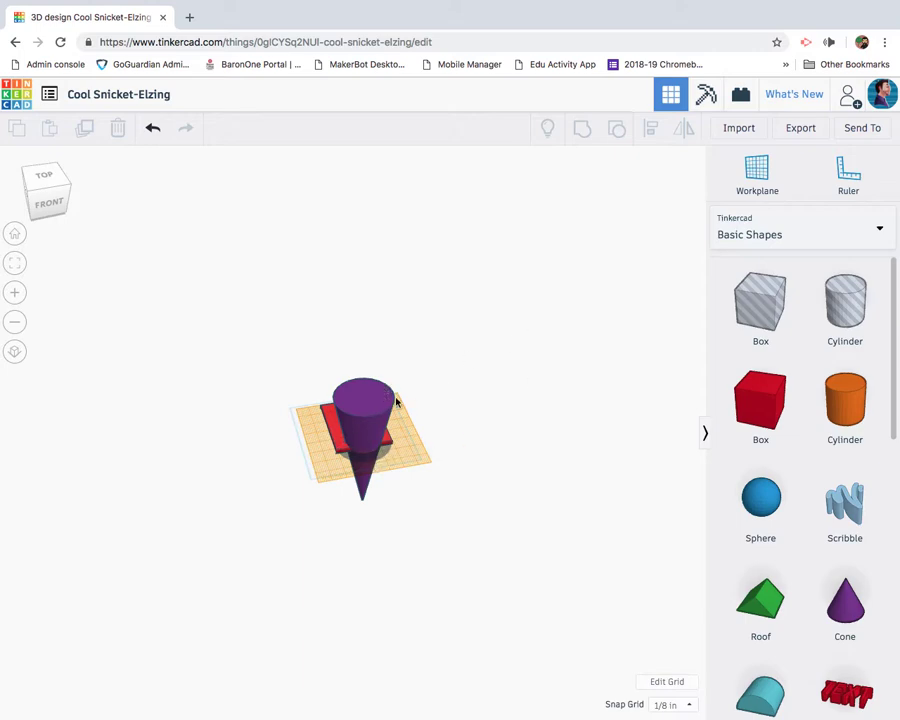
{"action": "left_click_drag", "start_coordinate": [477, 463], "coordinate": [237, 401]}
{"action": "left_click_drag", "start_coordinate": [349, 344], "coordinate": [342, 474]}
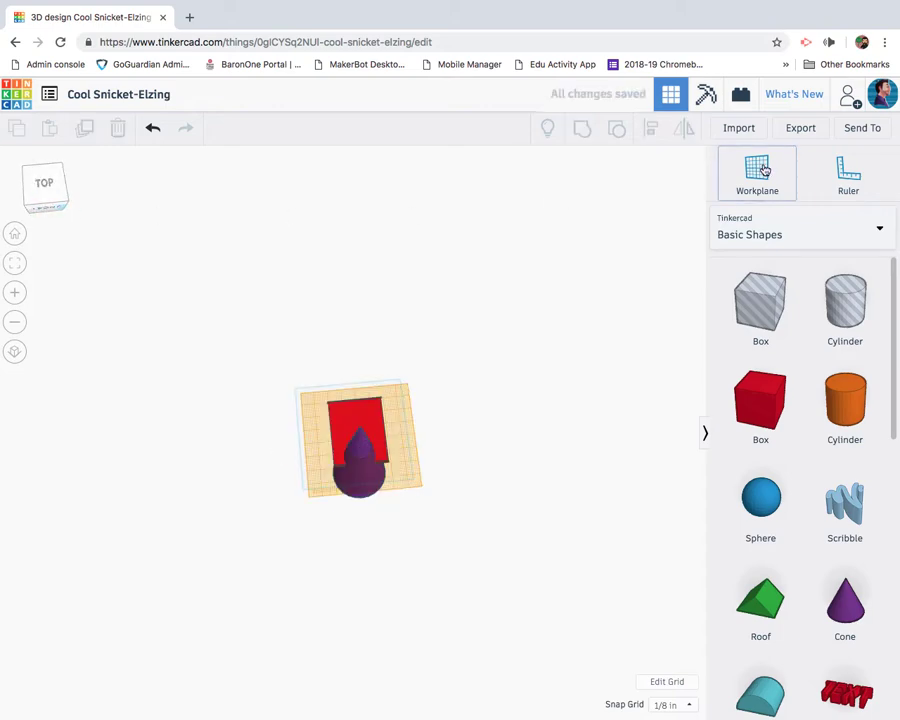
Step: Place a workplane on the slab's upturned bottom face and add a box hole about 9 1/8 in tall enclosing the cone's protruding tip
{"action": "left_click", "coordinate": [763, 171]}
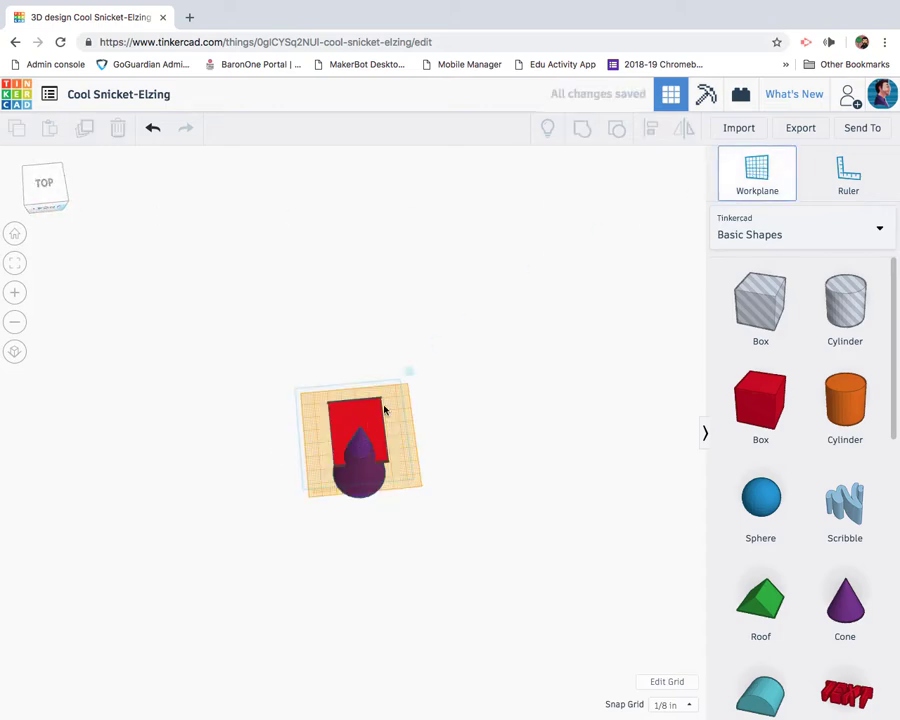
{"action": "left_click", "coordinate": [366, 430]}
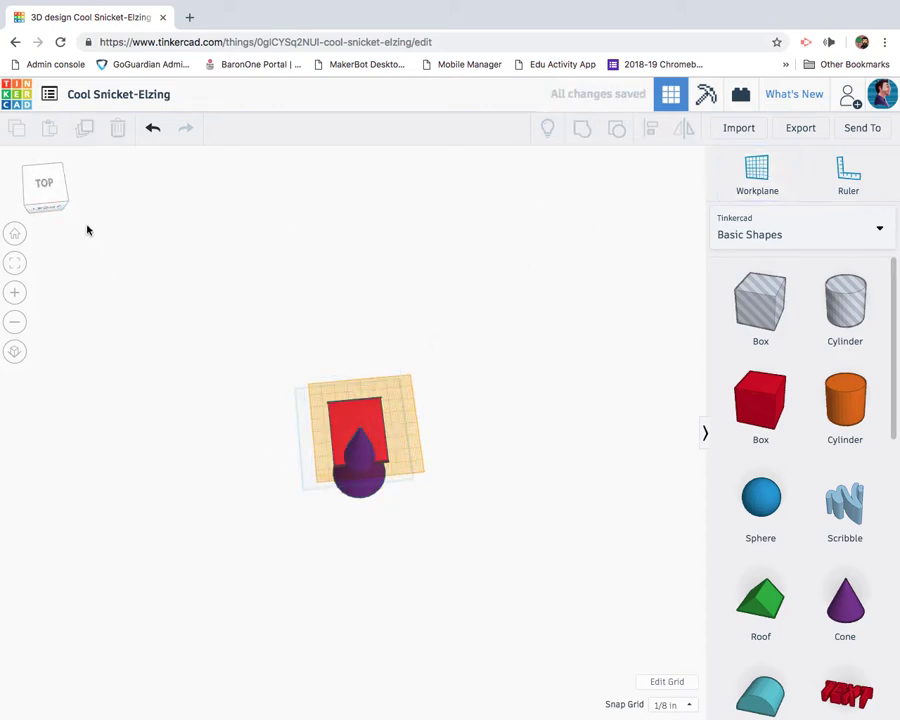
{"action": "left_click", "coordinate": [52, 202]}
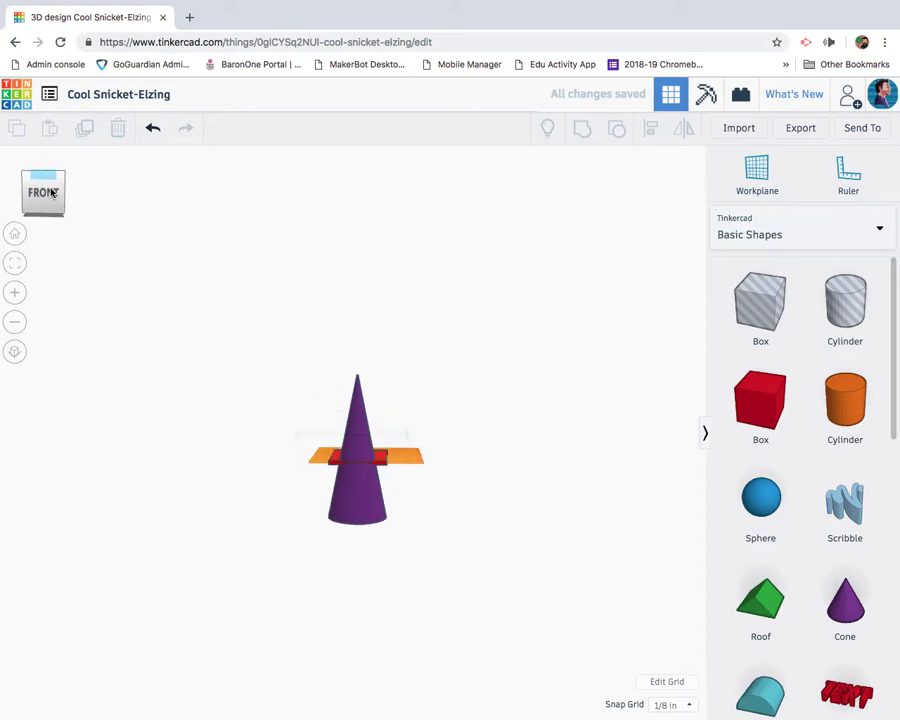
{"action": "left_click_drag", "start_coordinate": [765, 310], "coordinate": [366, 450]}
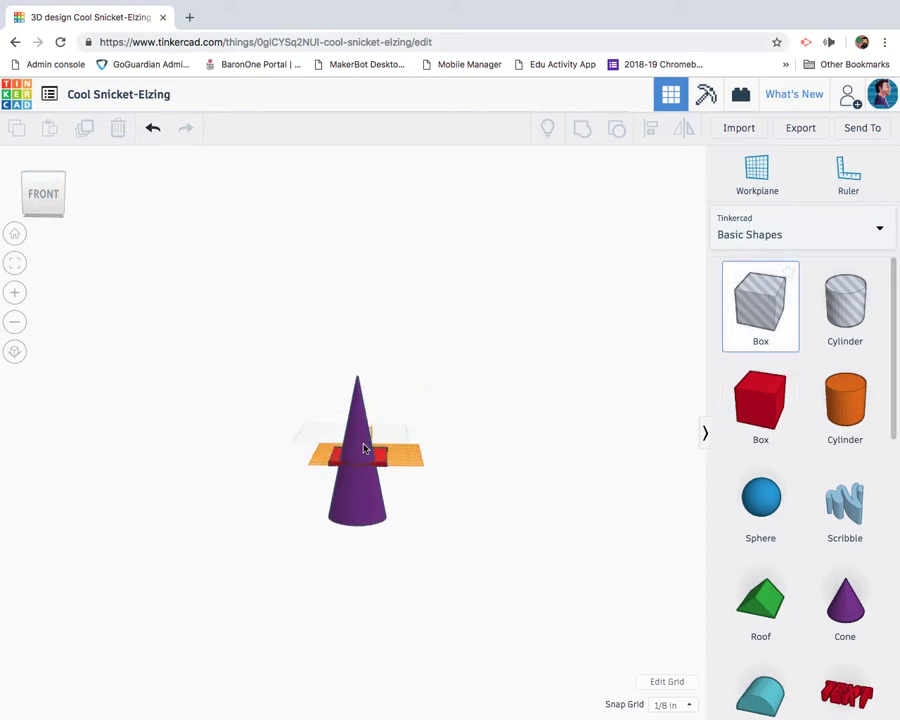
{"action": "left_click", "coordinate": [343, 459]}
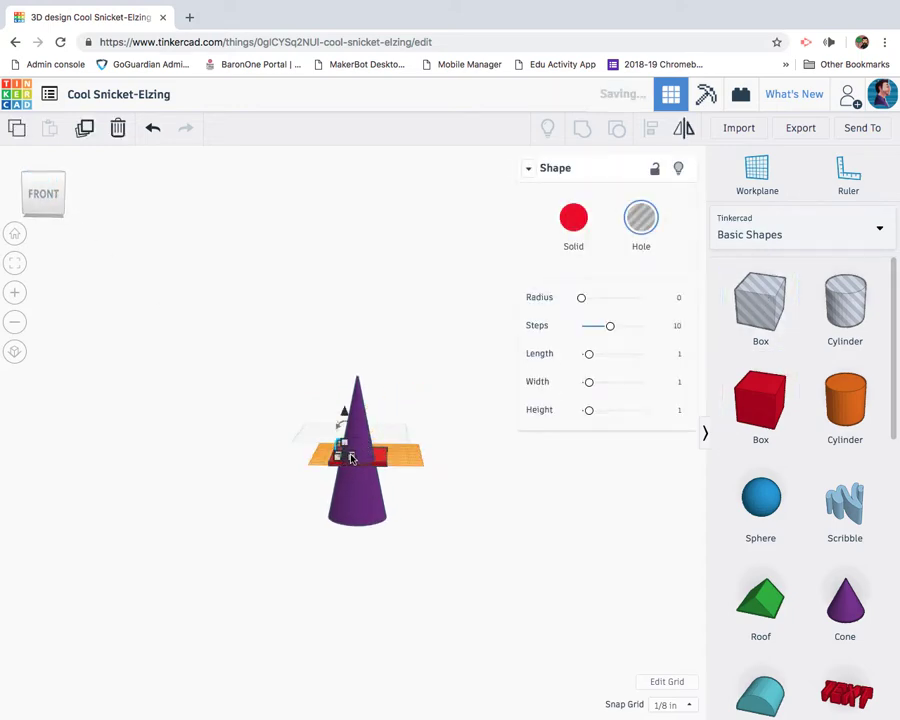
{"action": "left_click_drag", "start_coordinate": [388, 470], "coordinate": [317, 323]}
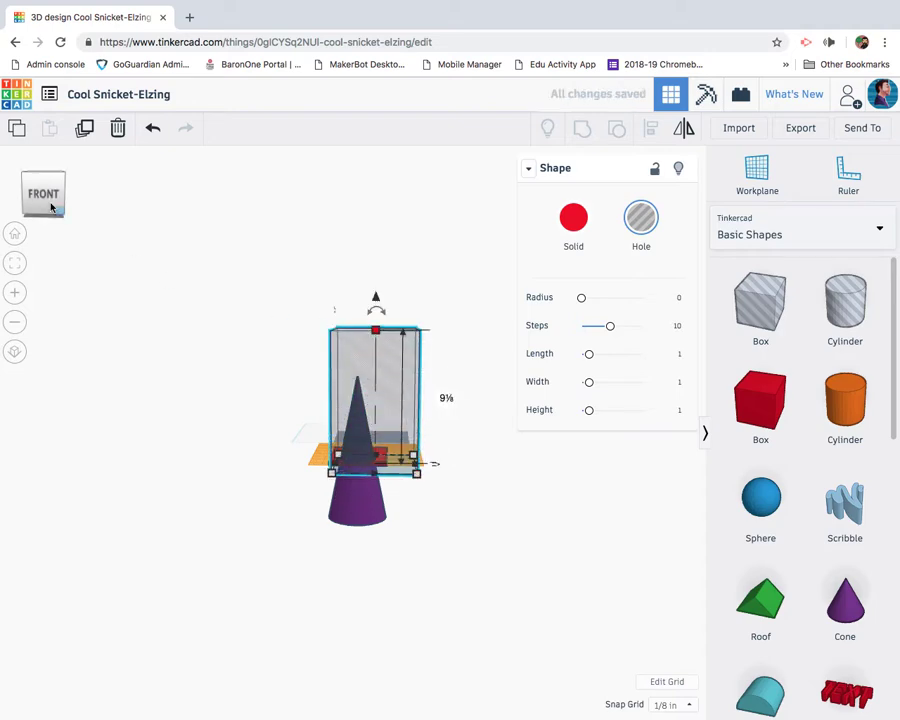
Step: Group the slab, cone and box hole to cut off the cone's protruding tip
{"action": "left_click_drag", "start_coordinate": [51, 204], "coordinate": [70, 213]}
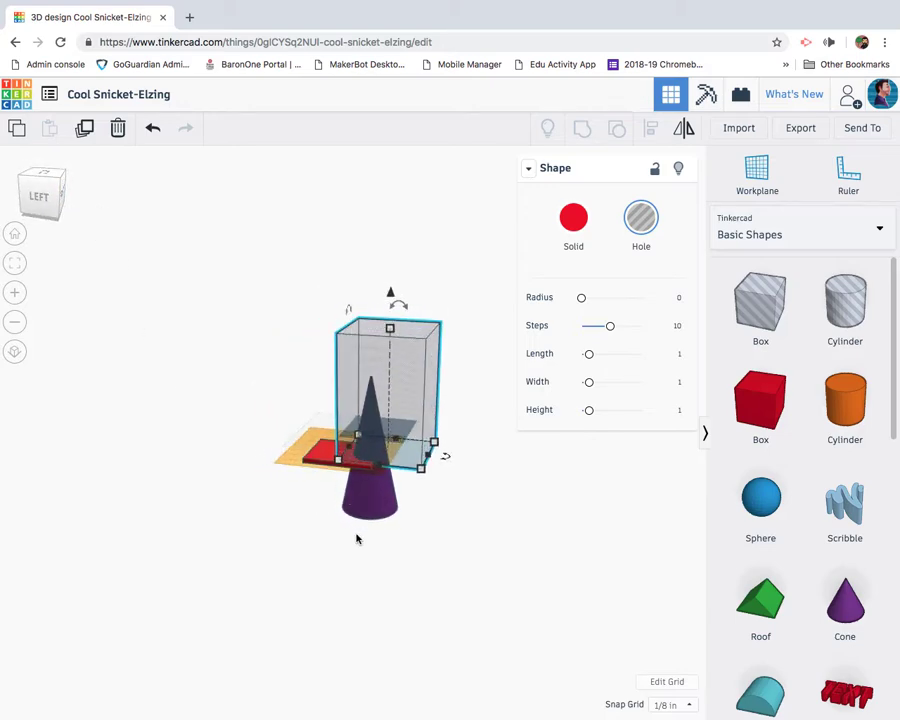
{"action": "left_click_drag", "start_coordinate": [372, 443], "coordinate": [451, 454]}
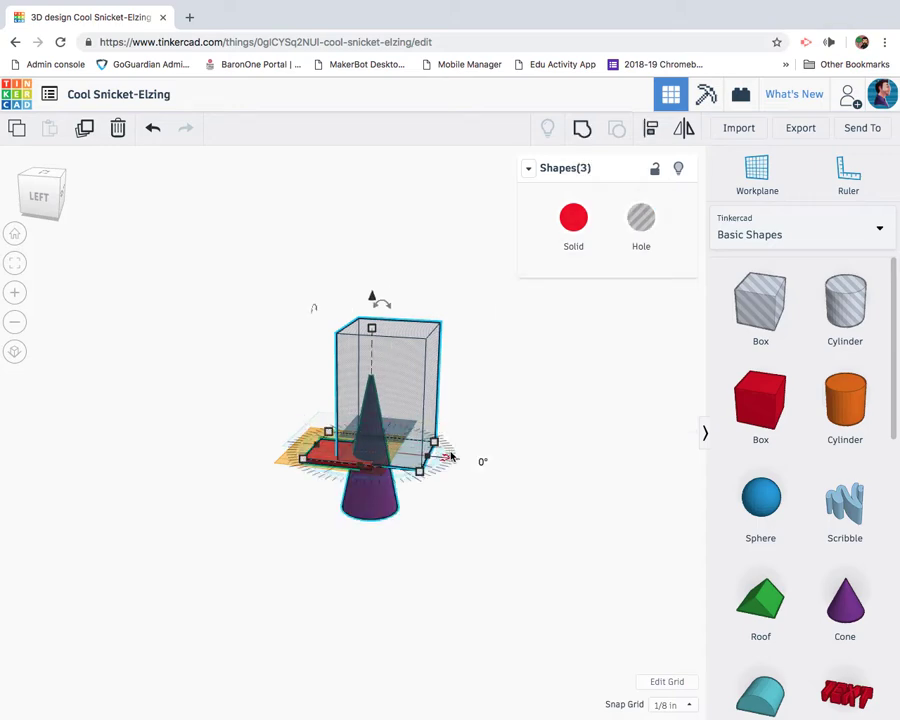
{"action": "left_click", "coordinate": [582, 128]}
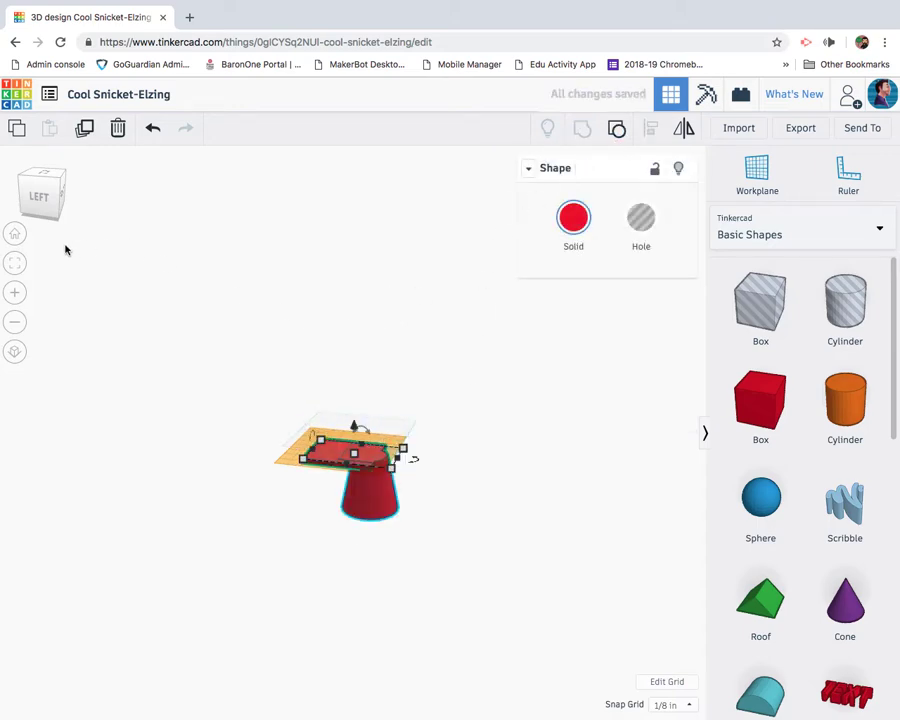
{"action": "left_click", "coordinate": [556, 236]}
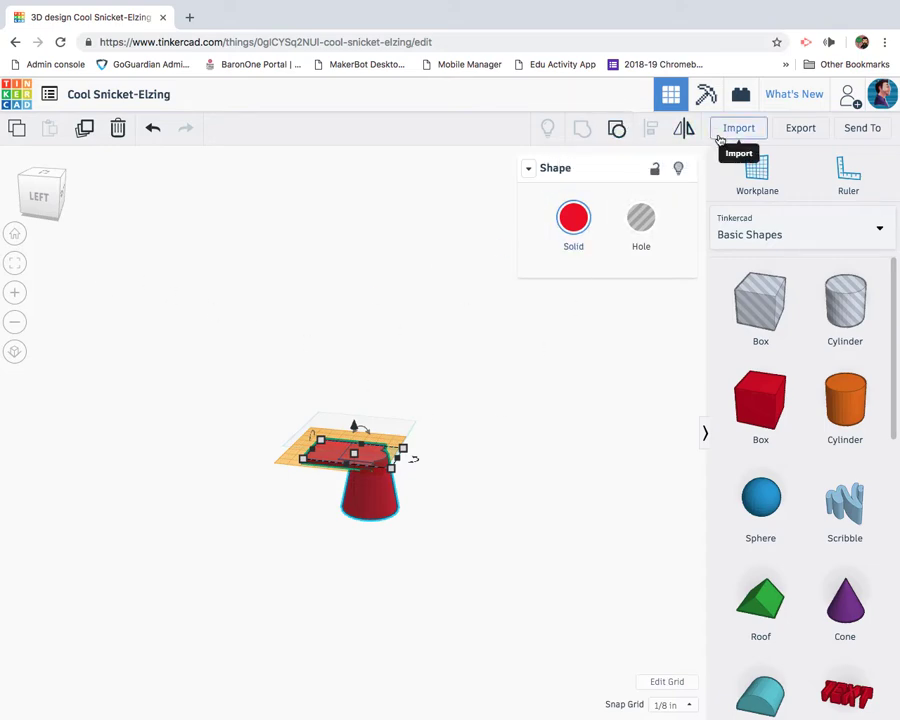
Step: Restore the default workplane and turn the grouped cone and slab upright on it
{"action": "left_click", "coordinate": [757, 172]}
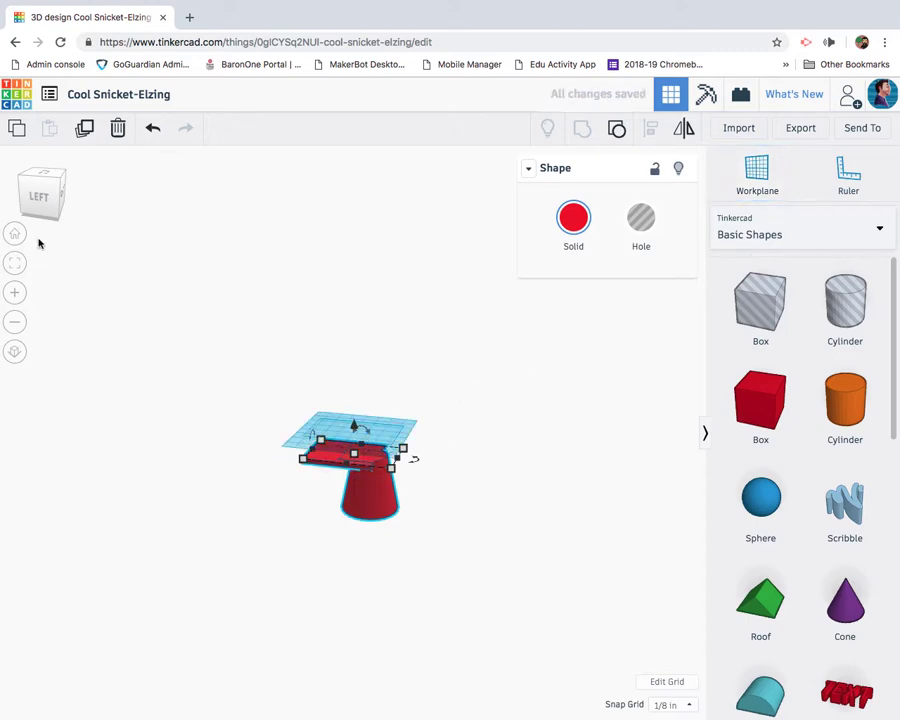
{"action": "left_click_drag", "start_coordinate": [40, 195], "coordinate": [87, 206]}
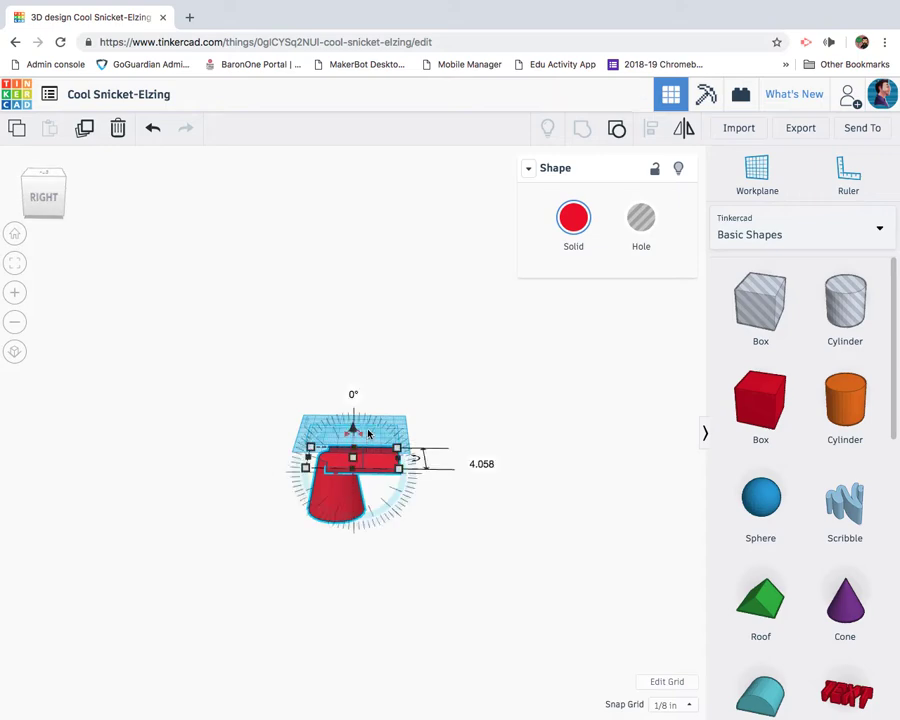
{"action": "left_click_drag", "start_coordinate": [364, 436], "coordinate": [362, 500]}
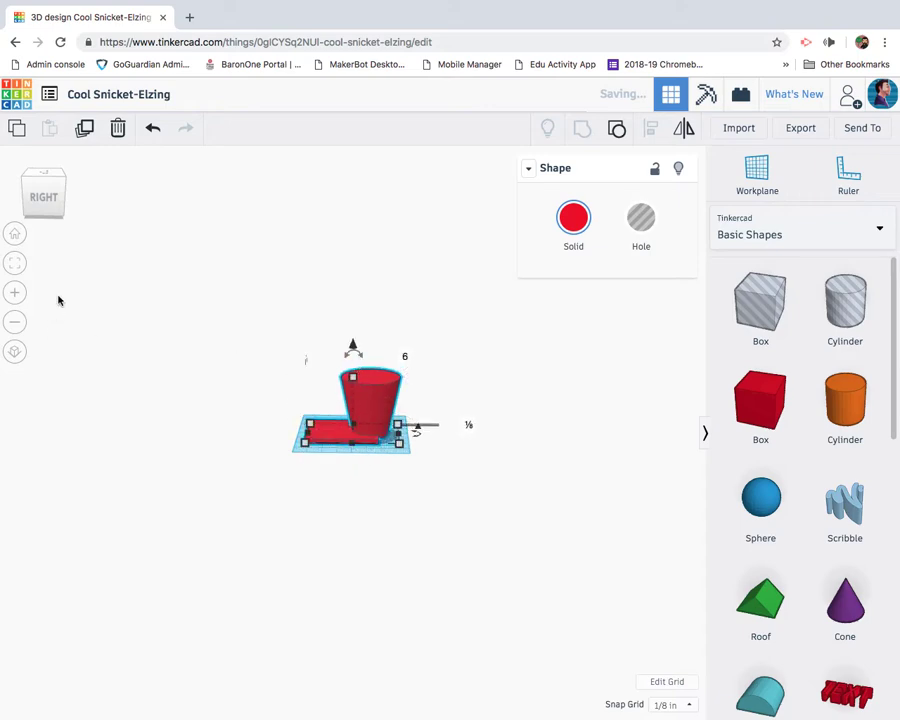
Step: Ungroup the trimmed model into its separate slab, cone and box hole
{"action": "left_click", "coordinate": [61, 201]}
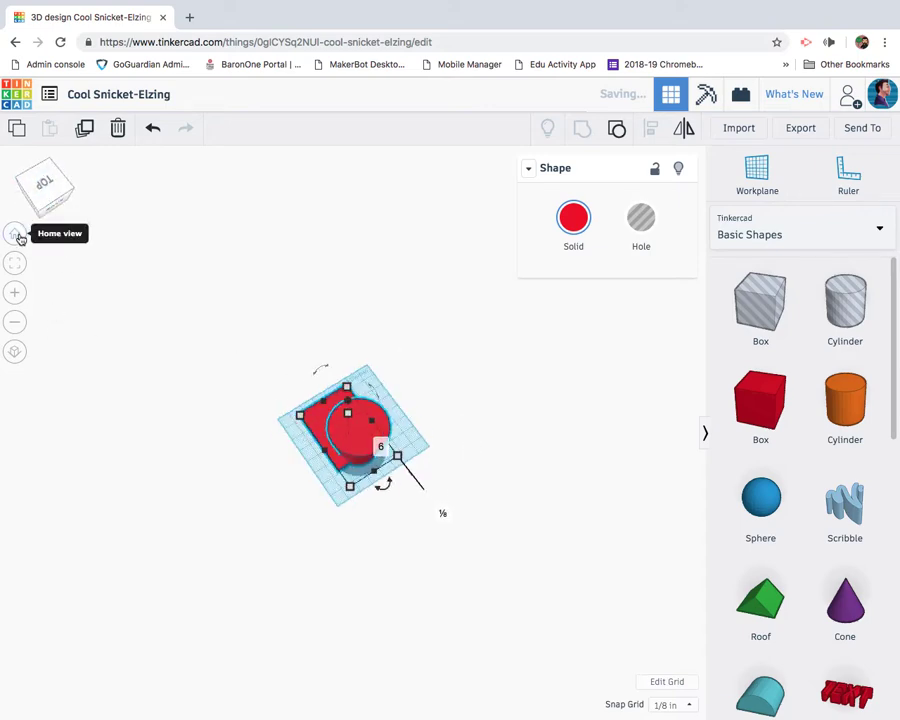
{"action": "scroll", "coordinate": [53, 257], "scroll_direction": "up", "scroll_amount": 3}
{"action": "left_click", "coordinate": [14, 233]}
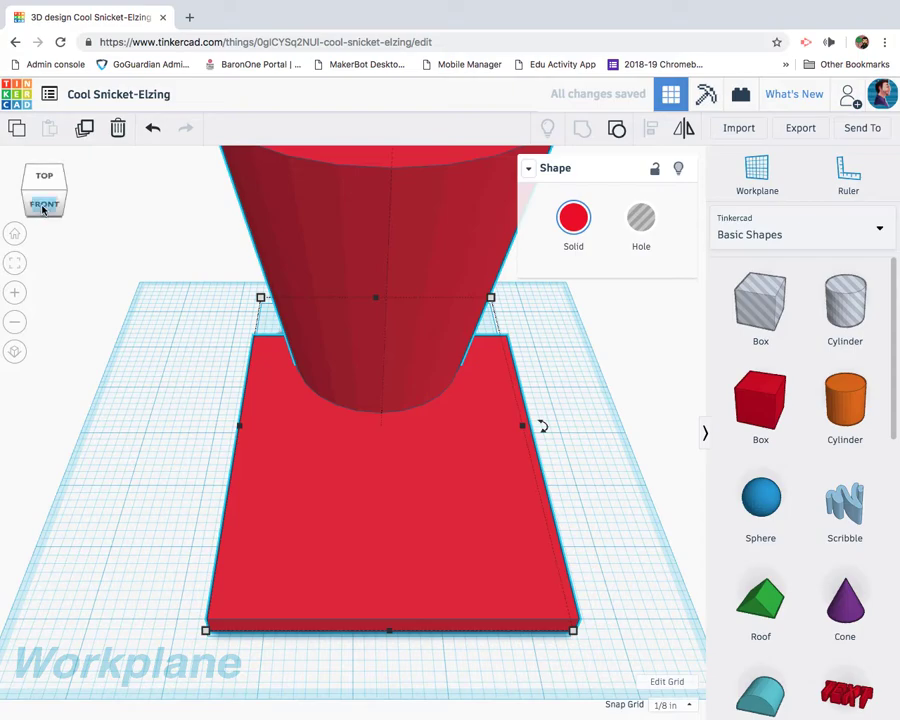
{"action": "mouse_move", "coordinate": [42, 208]}
{"action": "left_mouse_down"}
{"action": "mouse_move", "coordinate": [44, 195]}
{"action": "mouse_move", "coordinate": [45, 209]}
{"action": "mouse_move", "coordinate": [85, 185]}
{"action": "mouse_move", "coordinate": [60, 198]}
{"action": "mouse_move", "coordinate": [86, 205]}
{"action": "mouse_move", "coordinate": [45, 200]}
{"action": "mouse_move", "coordinate": [59, 205]}
{"action": "left_mouse_up"}
{"action": "scroll", "coordinate": [44, 209], "scroll_direction": "up", "scroll_amount": 3}
{"action": "scroll", "coordinate": [44, 209], "scroll_direction": "down", "scroll_amount": 6}
{"action": "scroll", "coordinate": [85, 185], "scroll_direction": "down", "scroll_amount": 5}
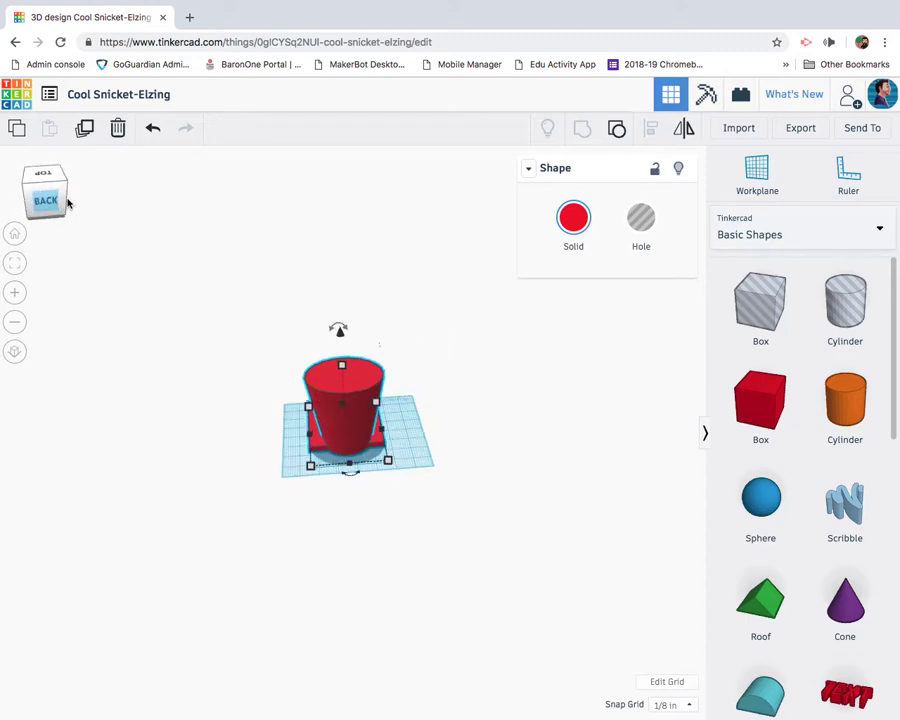
{"action": "left_click", "coordinate": [614, 140]}
{"action": "left_click", "coordinate": [463, 261]}
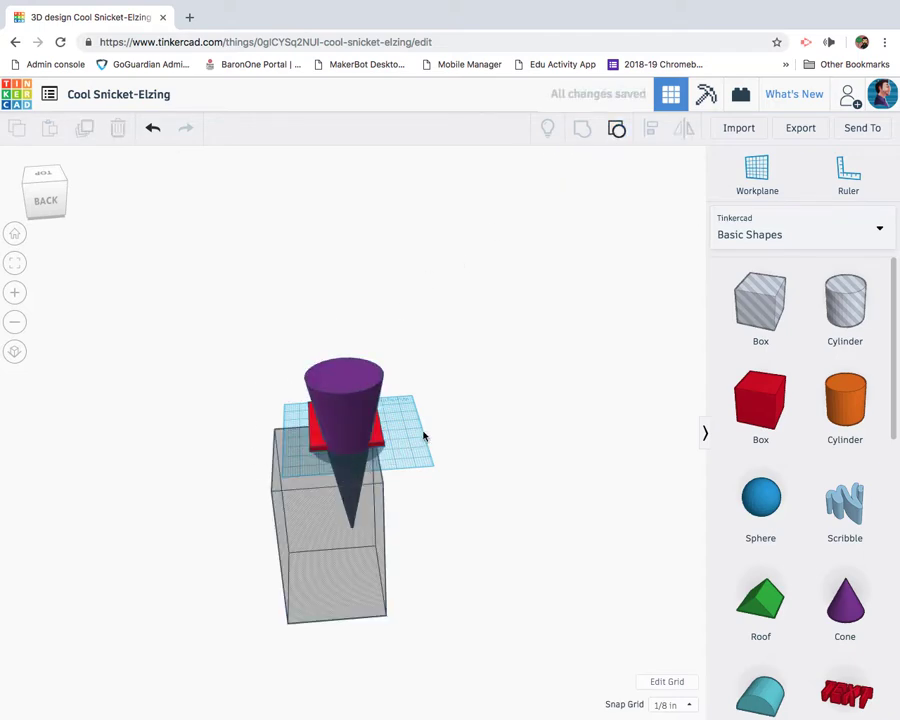
Step: Duplicate the purple cone and place the copy beside the original, raised slightly above it
{"action": "right_click_drag", "start_coordinate": [369, 444], "coordinate": [340, 372]}
{"action": "key", "text": "ctrl+a"}
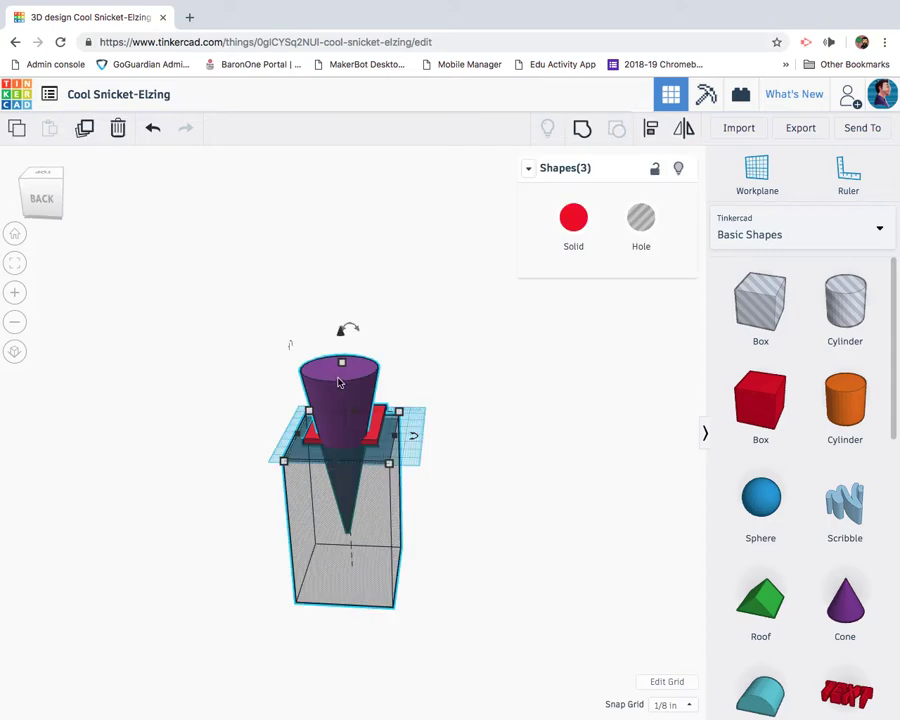
{"action": "left_click", "coordinate": [456, 364]}
{"action": "left_click", "coordinate": [346, 372]}
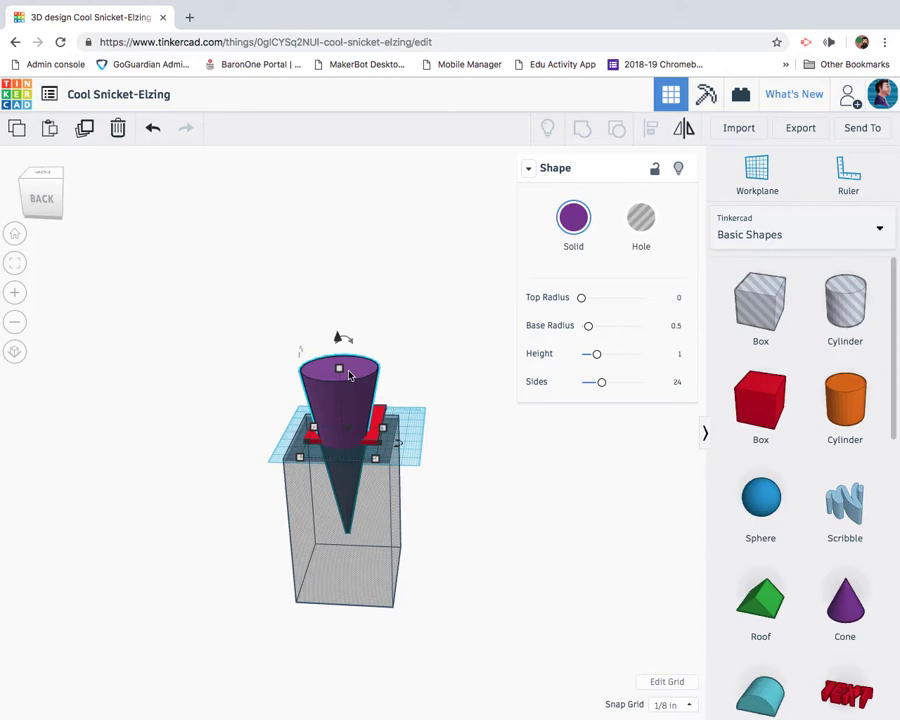
{"action": "key", "text": "ctrl+d"}
{"action": "left_click_drag", "start_coordinate": [349, 375], "coordinate": [364, 377]}
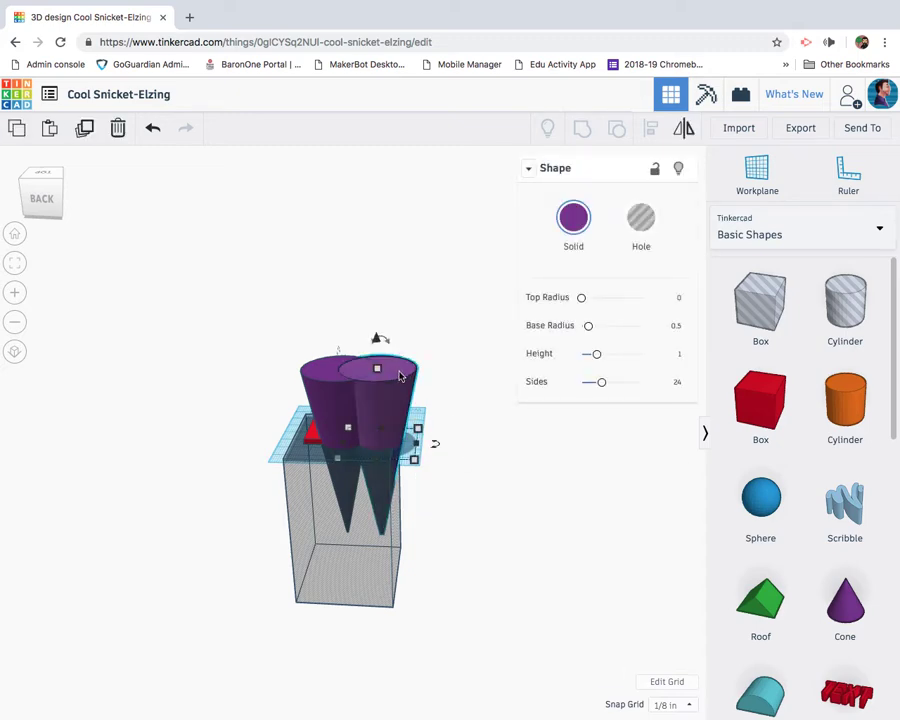
{"action": "key", "text": "ctrl+Up"}
{"action": "key", "text": "ctrl+Up"}
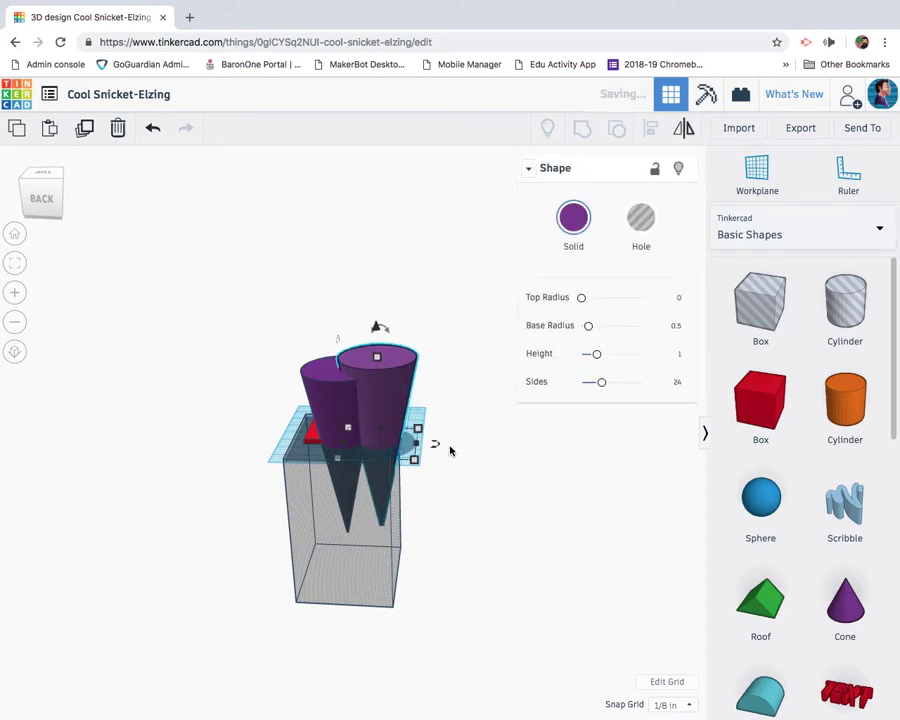
Step: Move the raised cone copy 2 in sideways back over the original cone
{"action": "left_click_drag", "start_coordinate": [500, 498], "coordinate": [254, 390]}
{"action": "right_click_drag", "start_coordinate": [510, 405], "coordinate": [480, 500]}
{"action": "left_click", "coordinate": [477, 498]}
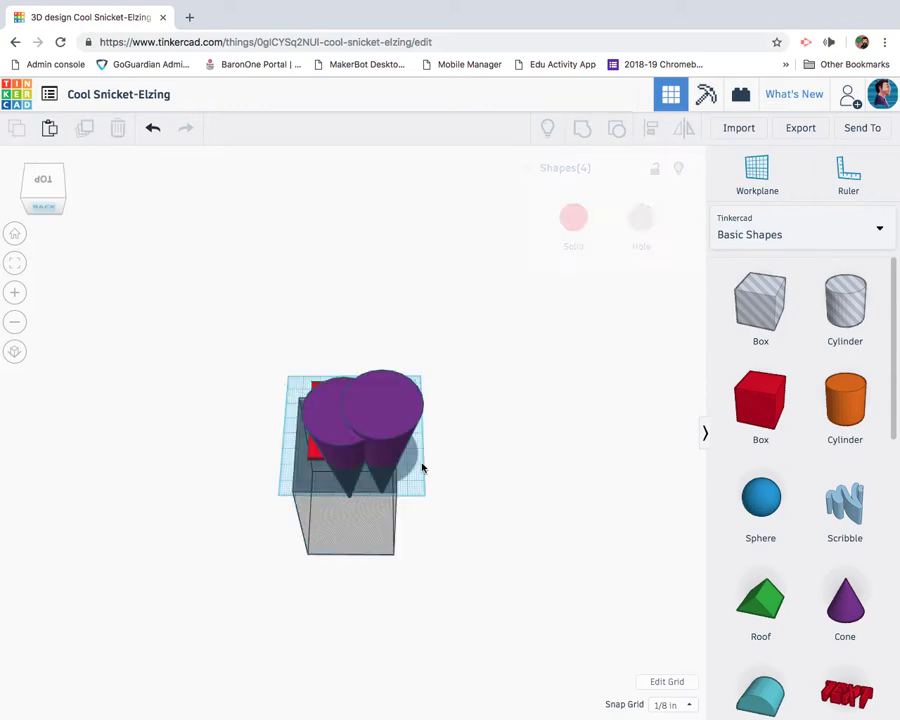
{"action": "left_click_drag", "start_coordinate": [396, 432], "coordinate": [352, 434]}
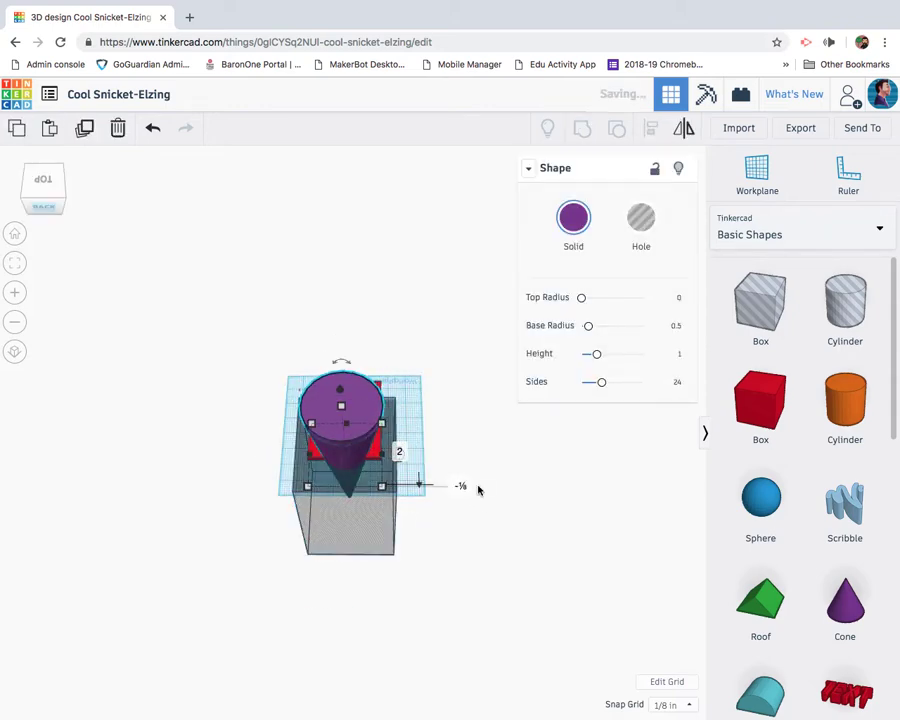
{"action": "left_click", "coordinate": [478, 505]}
{"action": "left_click_drag", "start_coordinate": [472, 524], "coordinate": [351, 451]}
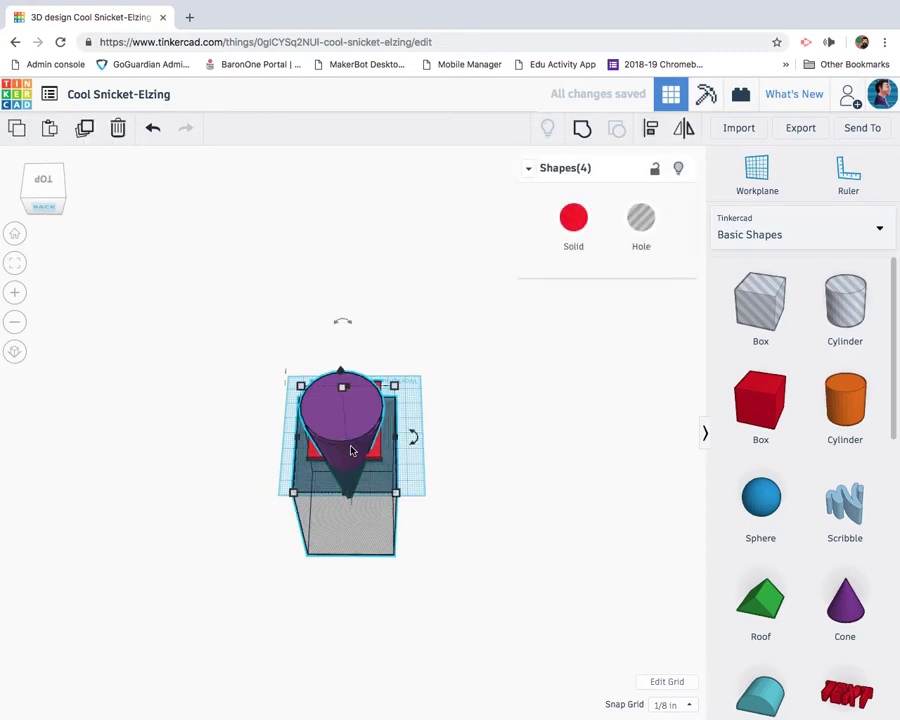
{"action": "left_click", "coordinate": [650, 130]}
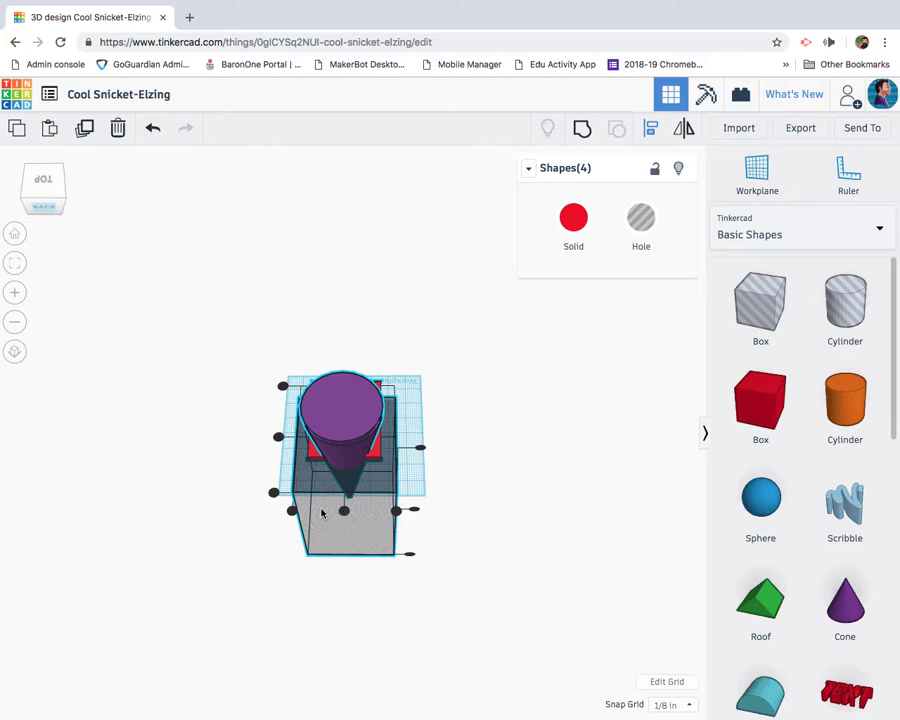
{"action": "left_click", "coordinate": [178, 441]}
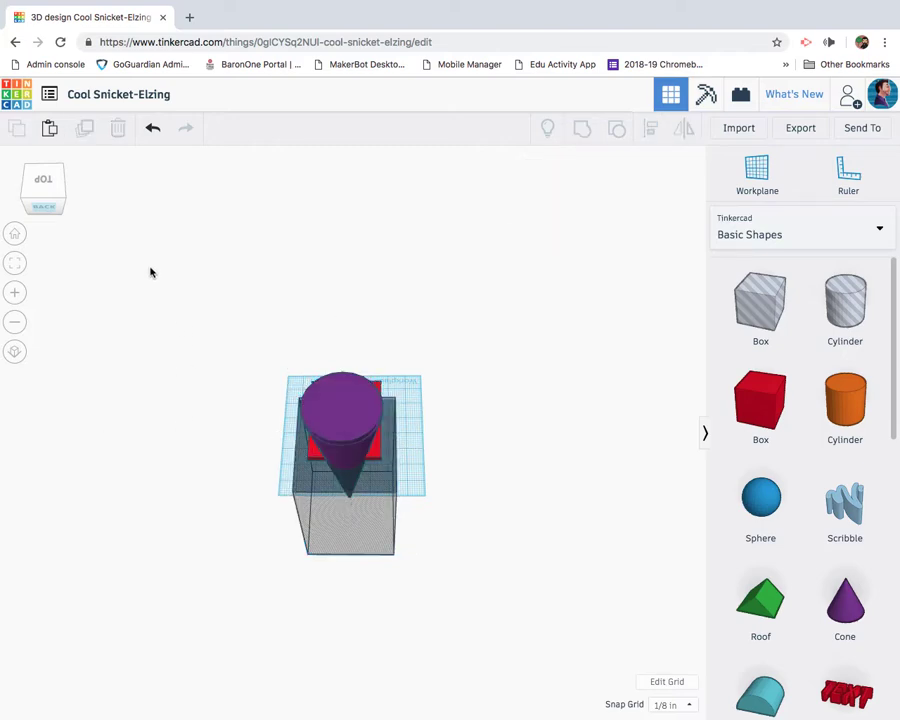
Step: Raise the copied cone further so its rim stands well above the original cone's rim
{"action": "left_click_drag", "start_coordinate": [46, 201], "coordinate": [48, 184]}
{"action": "left_click", "coordinate": [355, 361]}
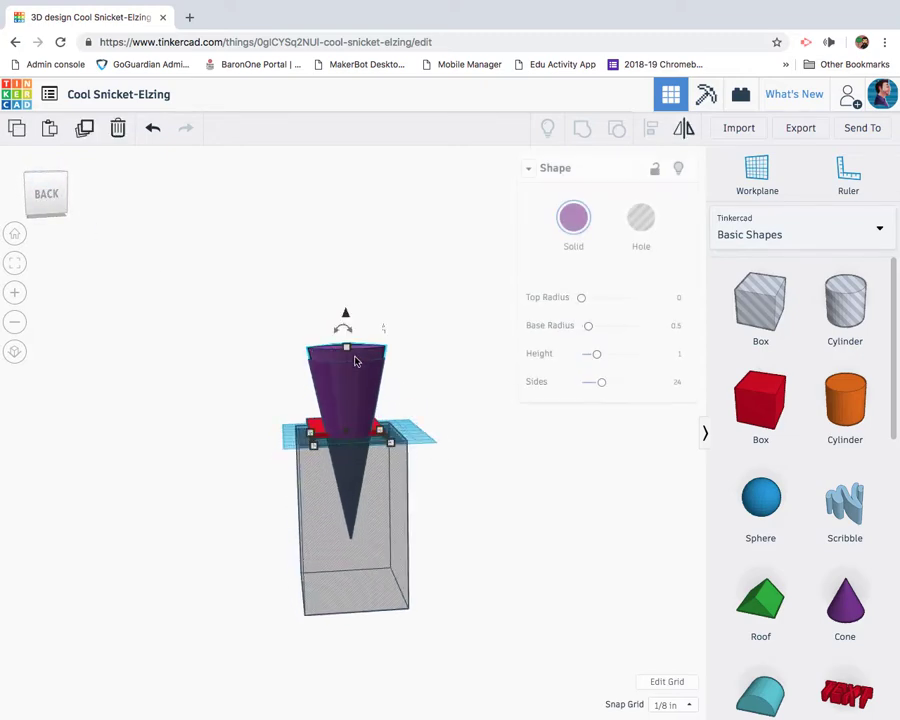
{"action": "key", "text": "ctrl+Up"}
{"action": "key", "text": "ctrl+Up"}
{"action": "key", "text": "ctrl+Up"}
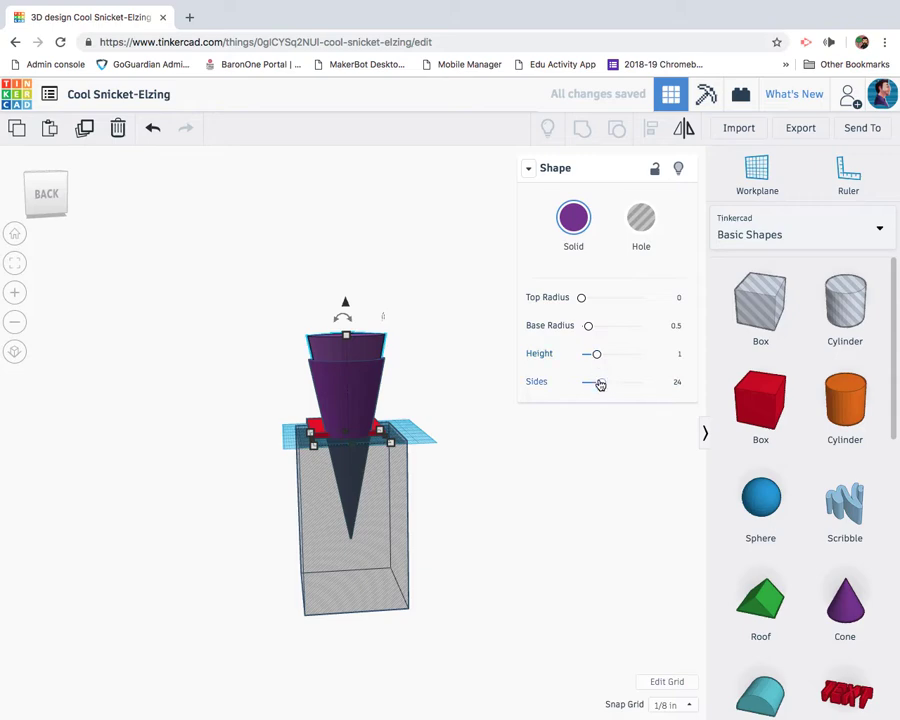
Step: Smooth both nested cones by setting their sides to 64
{"action": "left_click_drag", "start_coordinate": [600, 383], "coordinate": [694, 384]}
{"action": "key", "text": "ctrl+z"}
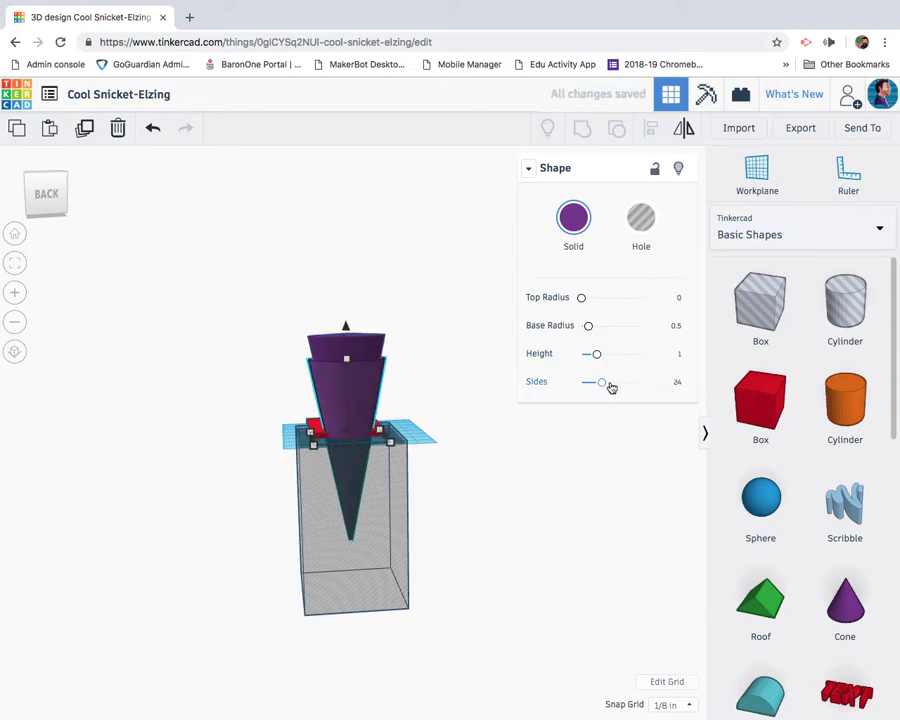
{"action": "left_click_drag", "start_coordinate": [601, 383], "coordinate": [643, 382]}
{"action": "left_click_drag", "start_coordinate": [34, 190], "coordinate": [72, 231]}
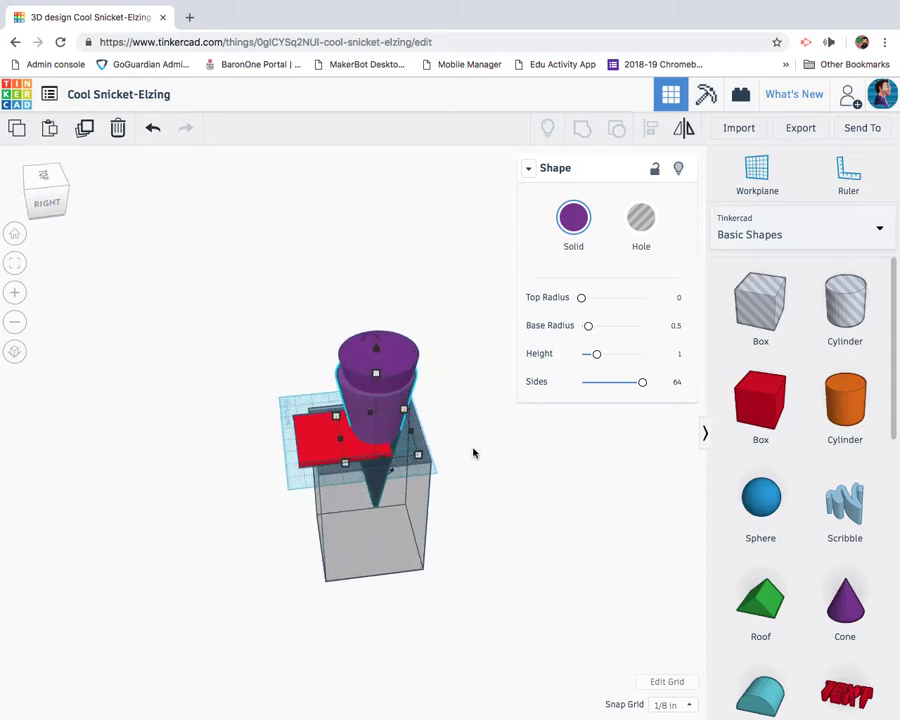
Step: Select both nested purple cones and centre them on each other horizontally with Align
{"action": "left_click", "coordinate": [466, 576]}
{"action": "left_click", "coordinate": [378, 422]}
{"action": "left_click", "coordinate": [349, 358], "text": "shift"}
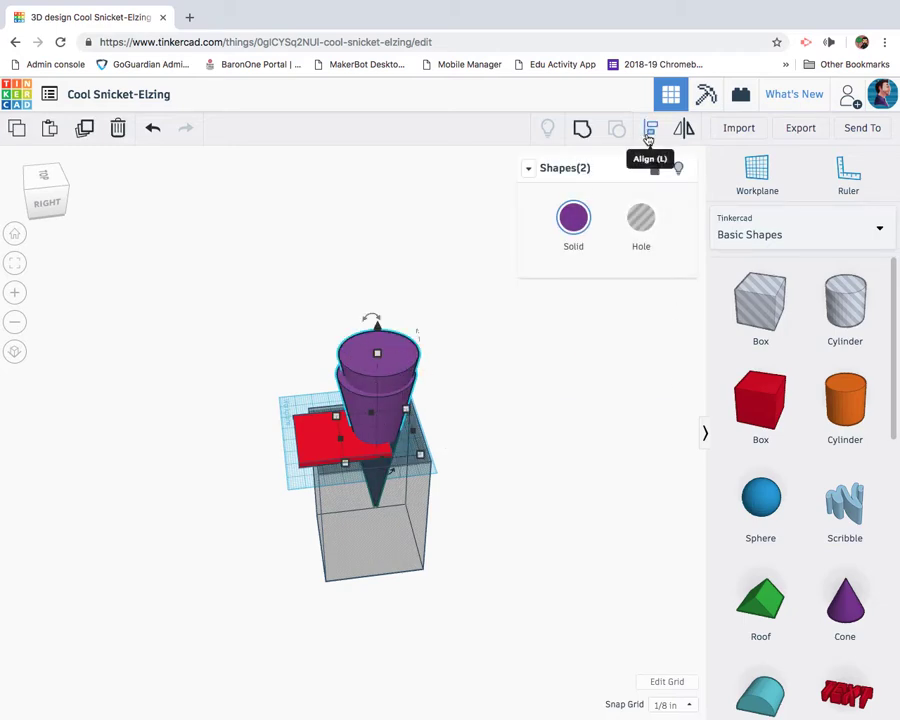
{"action": "left_click", "coordinate": [650, 128]}
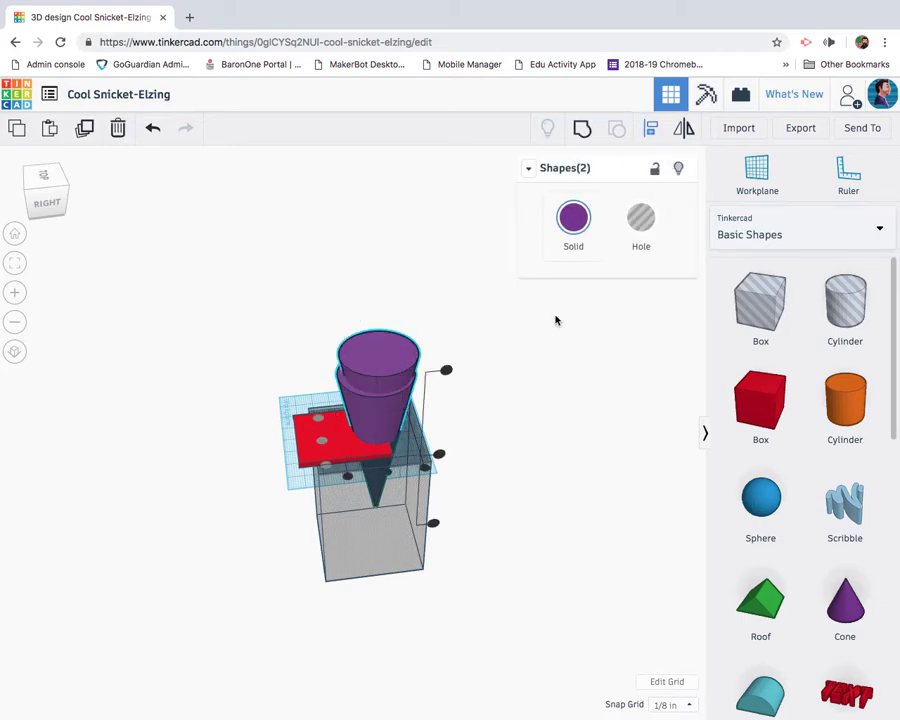
{"action": "left_click", "coordinate": [390, 479]}
{"action": "left_click", "coordinate": [510, 478]}
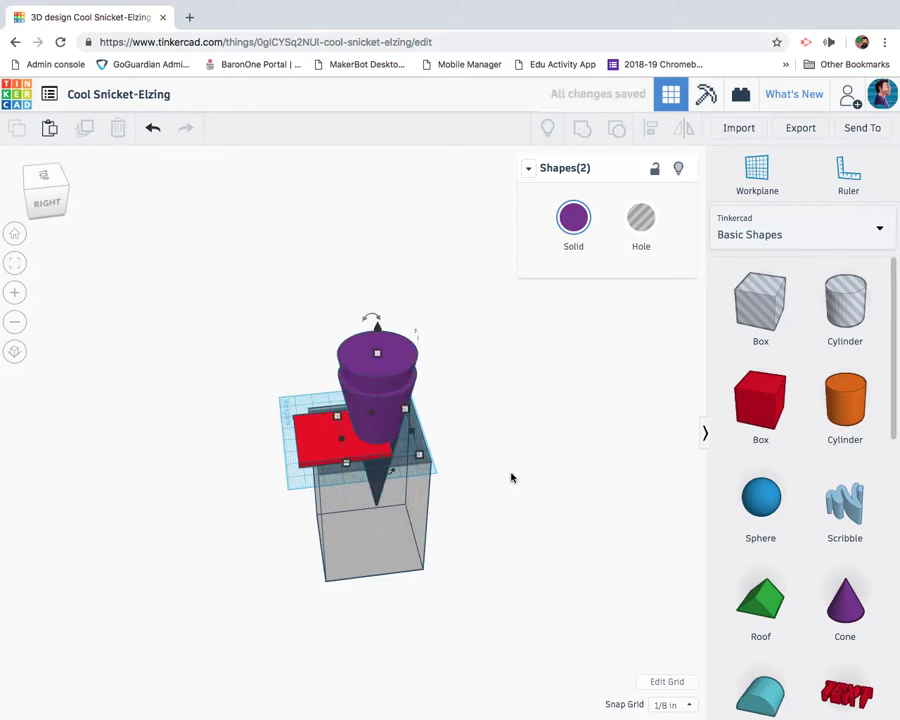
{"action": "left_click", "coordinate": [530, 483]}
Step: Try turning the raised cone into a hole and grouping it with the outer cone, red slab and box hole
{"action": "left_click_drag", "start_coordinate": [64, 200], "coordinate": [38, 196]}
{"action": "left_click", "coordinate": [334, 345]}
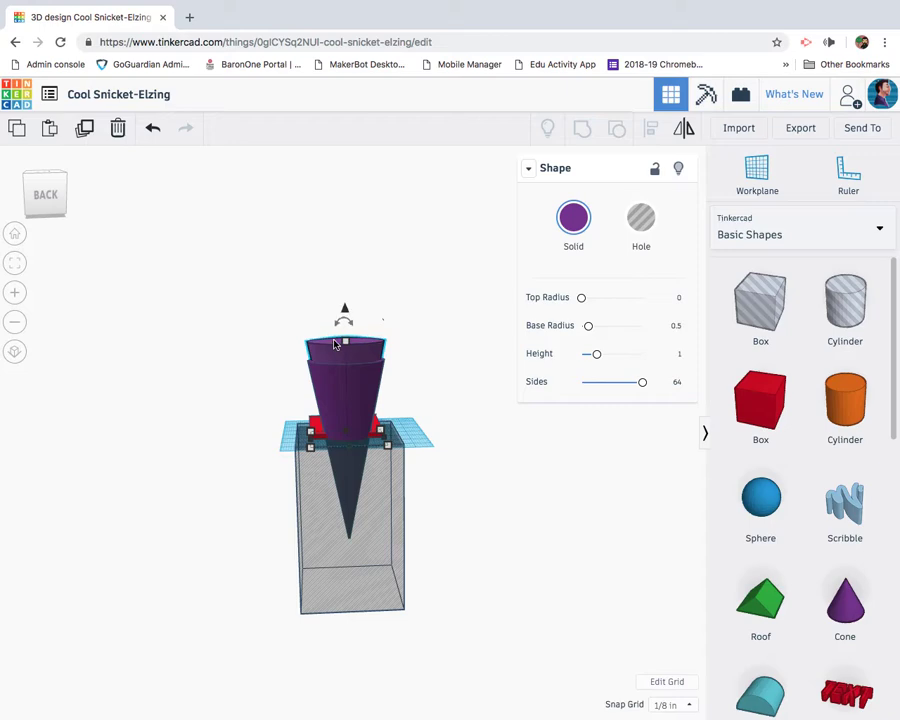
{"action": "scroll", "coordinate": [335, 347], "scroll_direction": "up", "scroll_amount": 2}
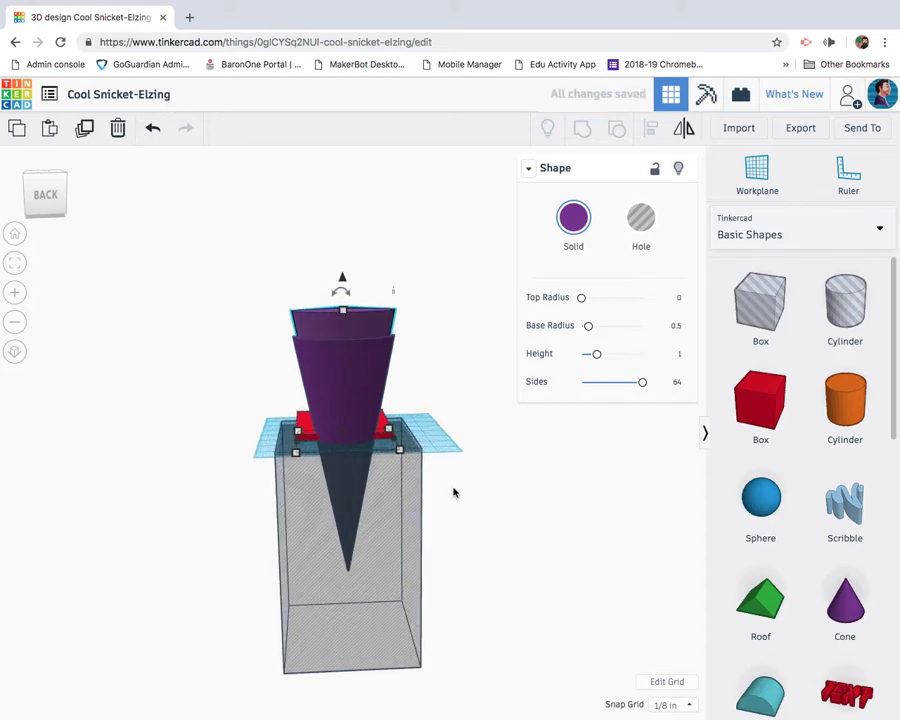
{"action": "left_click_drag", "start_coordinate": [388, 447], "coordinate": [320, 292]}
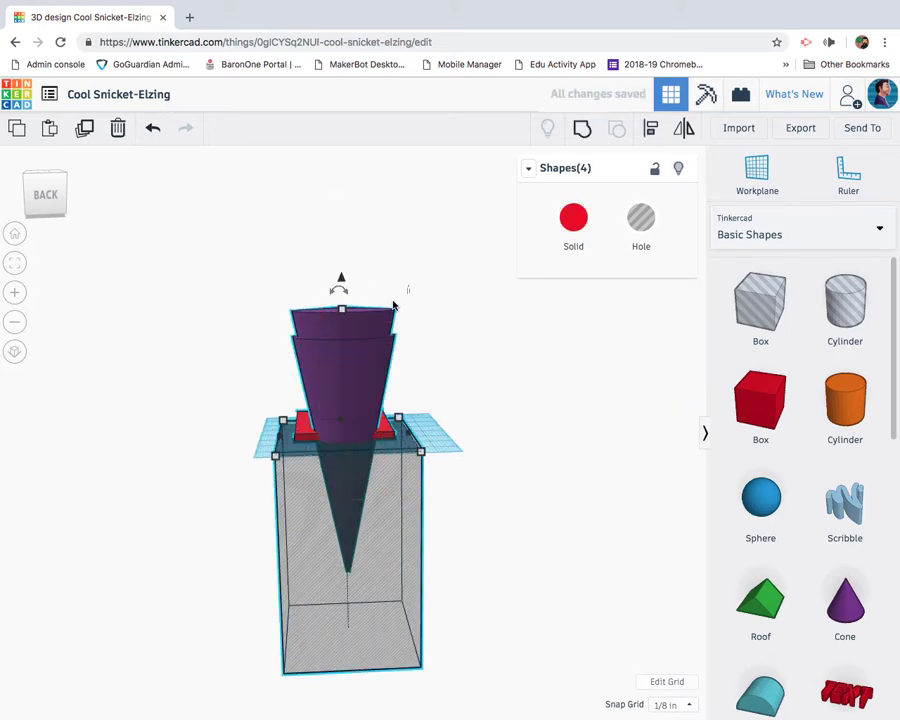
{"action": "left_click", "coordinate": [483, 316]}
{"action": "left_click", "coordinate": [350, 311]}
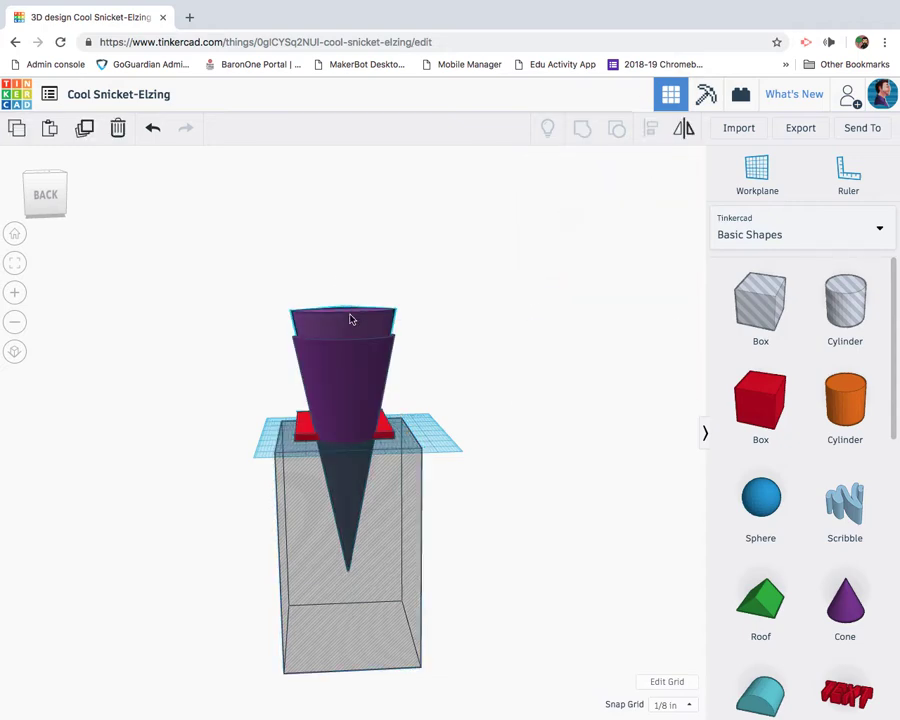
{"action": "left_click", "coordinate": [628, 219]}
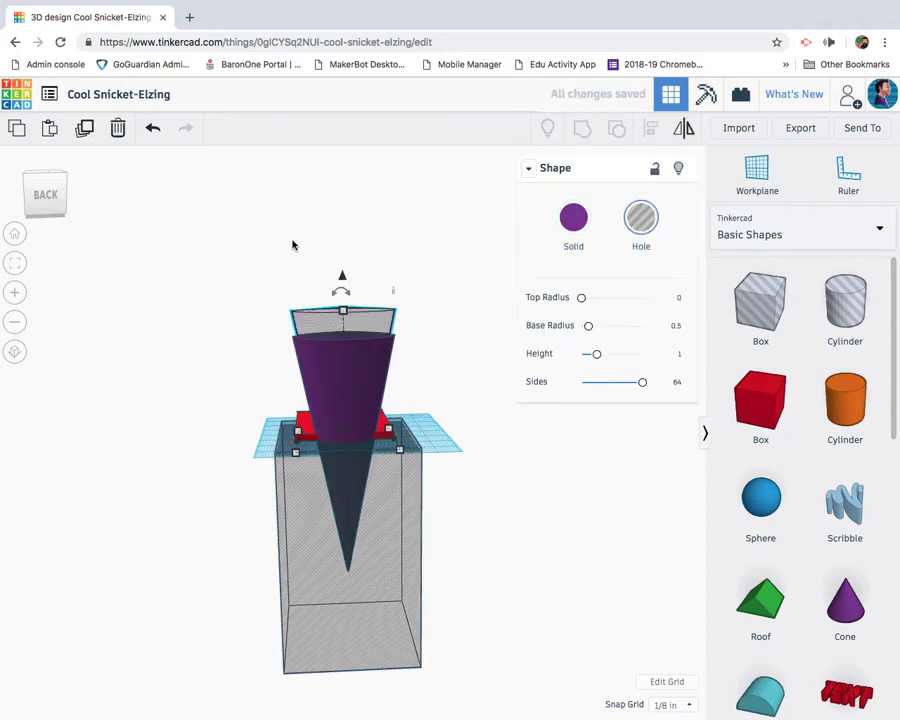
{"action": "mouse_move", "coordinate": [236, 242]}
{"action": "left_mouse_down"}
{"action": "mouse_move", "coordinate": [356, 372]}
{"action": "mouse_move", "coordinate": [400, 570]}
{"action": "left_mouse_up"}
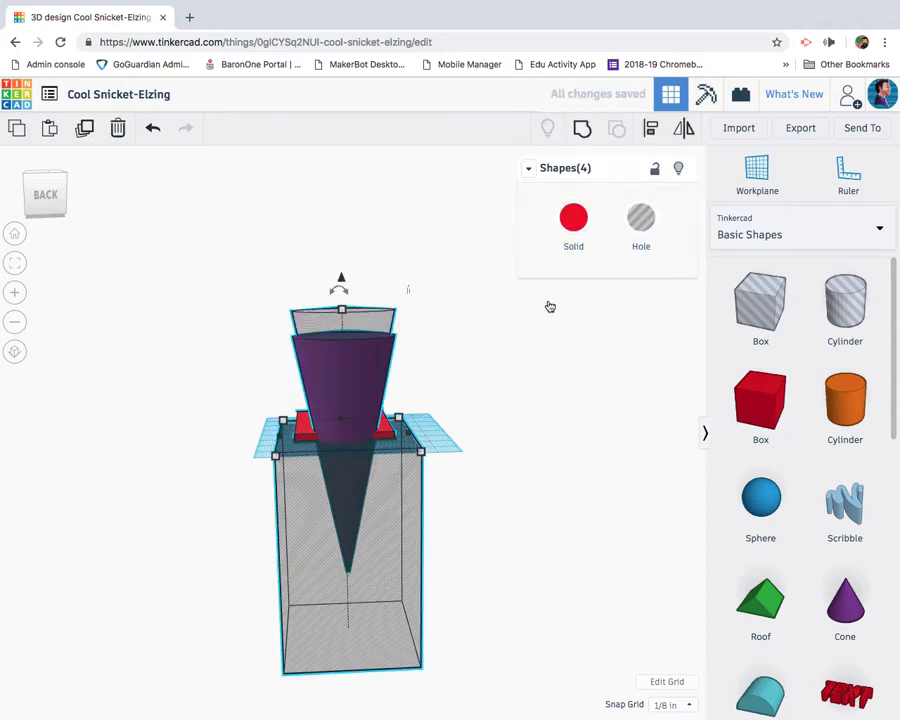
{"action": "left_click", "coordinate": [579, 131]}
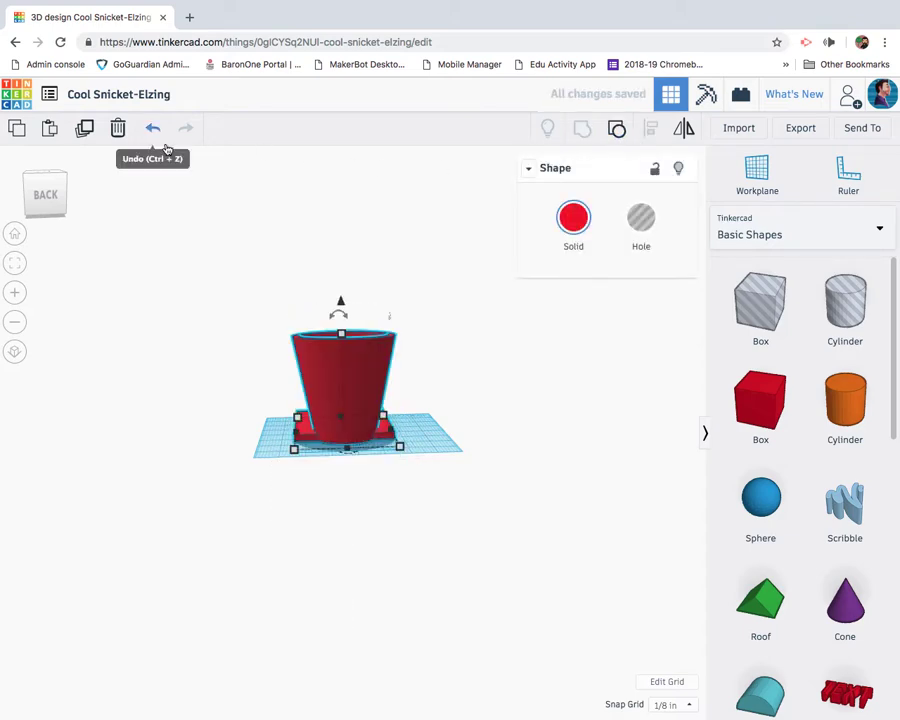
Step: Undo the grouping and the hole conversion, and keep the red slab beside the workplane, clear of the cones and box hole
{"action": "mouse_move", "coordinate": [30, 190]}
{"action": "left_mouse_down"}
{"action": "mouse_move", "coordinate": [36, 206]}
{"action": "mouse_move", "coordinate": [50, 203]}
{"action": "mouse_move", "coordinate": [36, 207]}
{"action": "mouse_move", "coordinate": [30, 186]}
{"action": "mouse_move", "coordinate": [45, 174]}
{"action": "mouse_move", "coordinate": [31, 213]}
{"action": "mouse_move", "coordinate": [41, 200]}
{"action": "left_mouse_up"}
{"action": "key", "text": "super+z"}
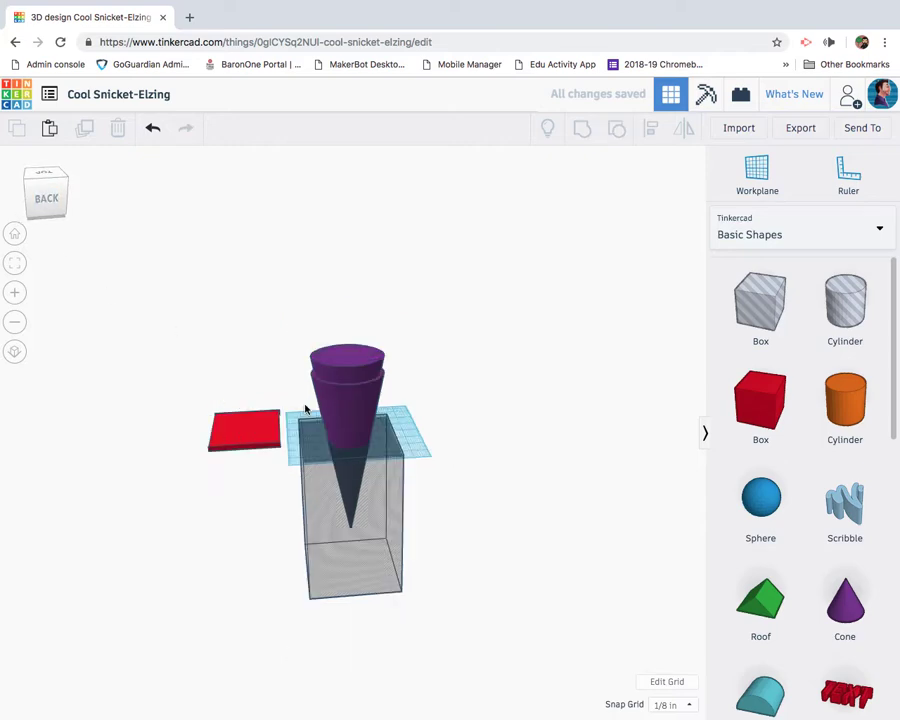
{"action": "scroll", "coordinate": [305, 407], "scroll_direction": "up", "scroll_amount": 3}
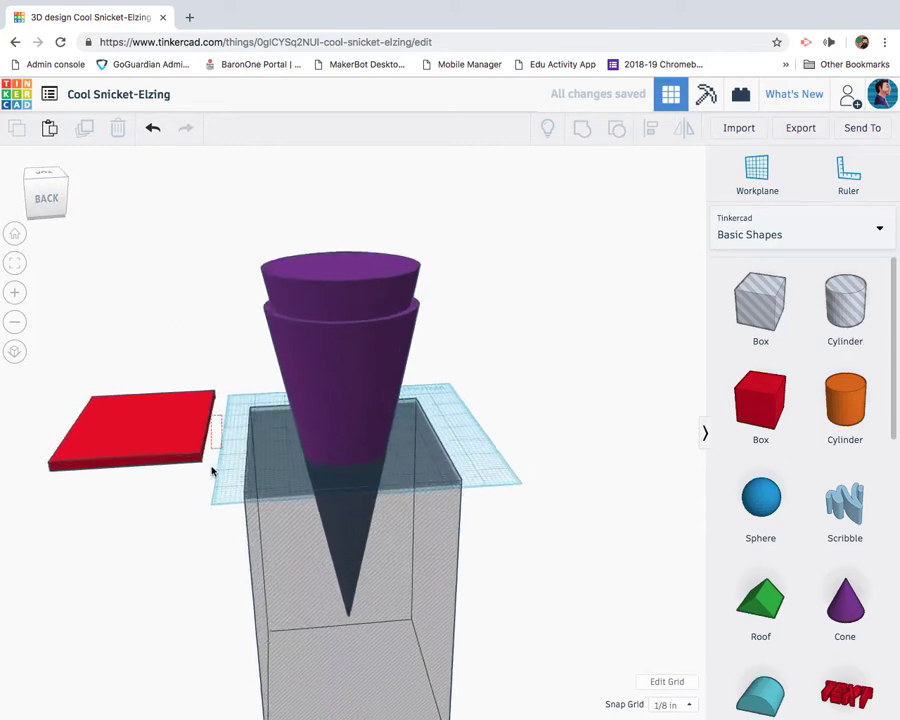
{"action": "left_click", "coordinate": [172, 480]}
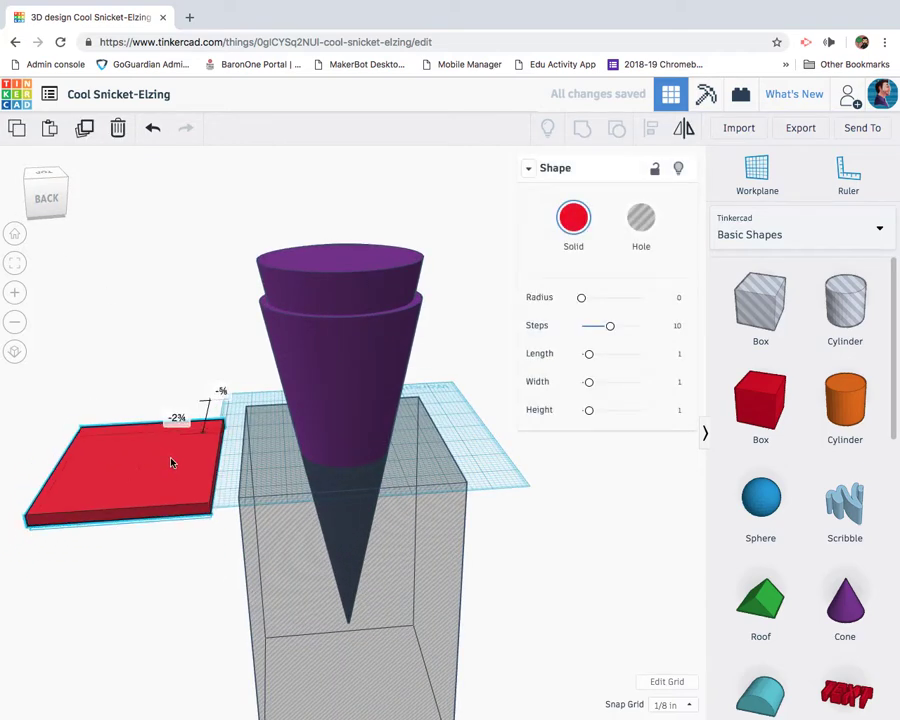
{"action": "key", "text": "super+z"}
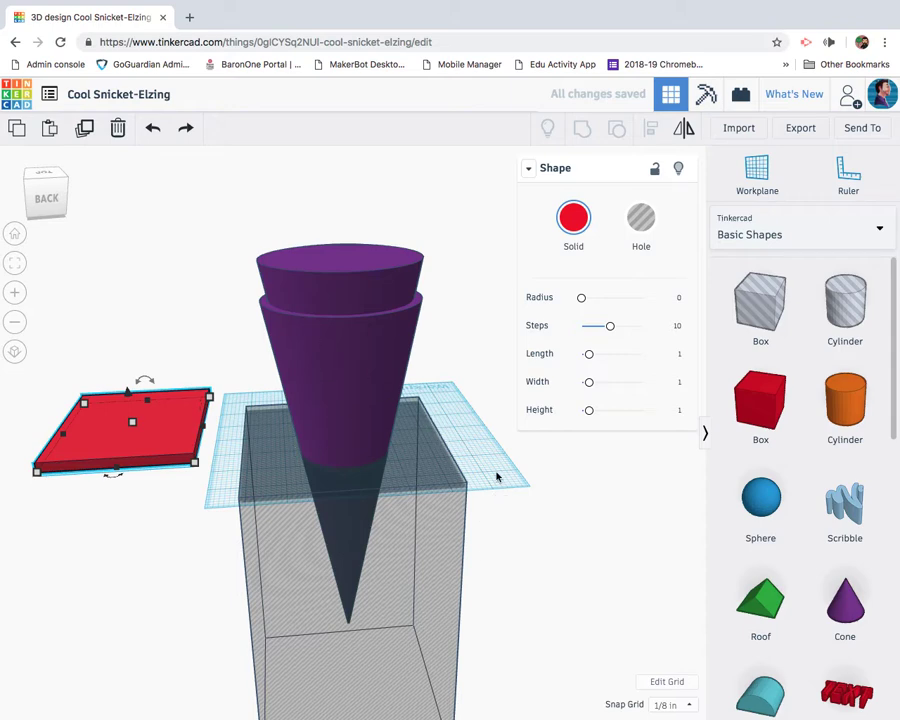
Step: Turn the raised cone into a hole and group it with the outer cone and box hole to form a hollow cup
{"action": "left_click_drag", "start_coordinate": [331, 430], "coordinate": [322, 426]}
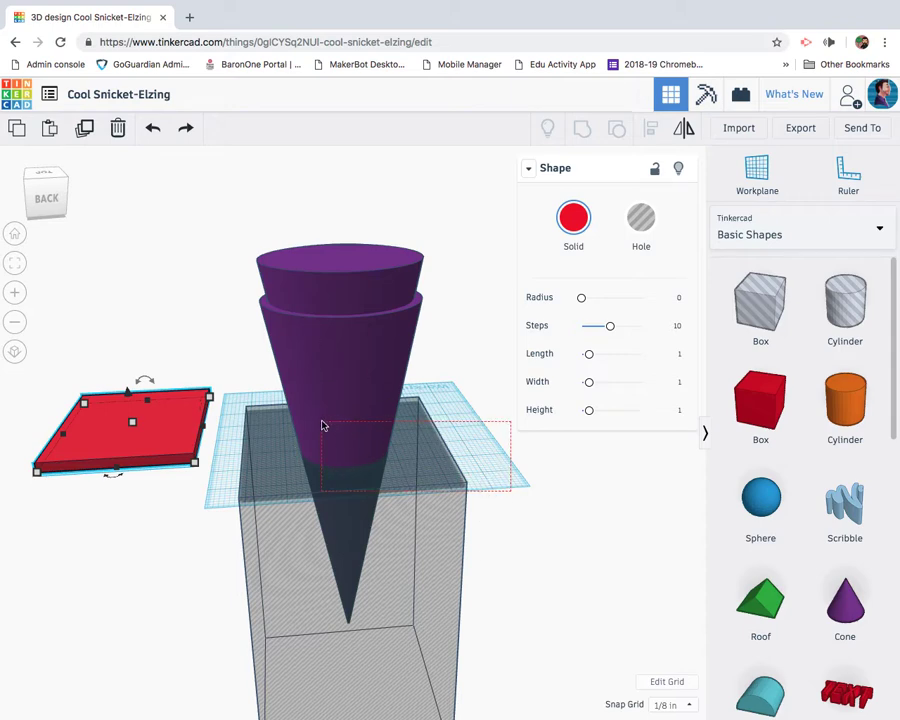
{"action": "left_click_drag", "start_coordinate": [496, 491], "coordinate": [494, 490]}
{"action": "left_click", "coordinate": [342, 291]}
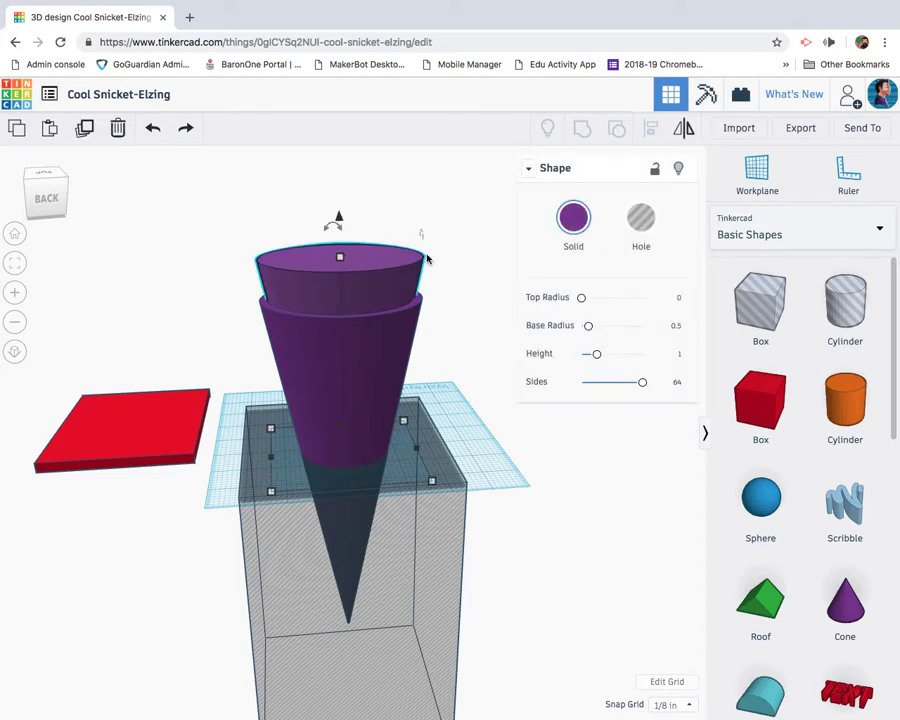
{"action": "left_click", "coordinate": [640, 219]}
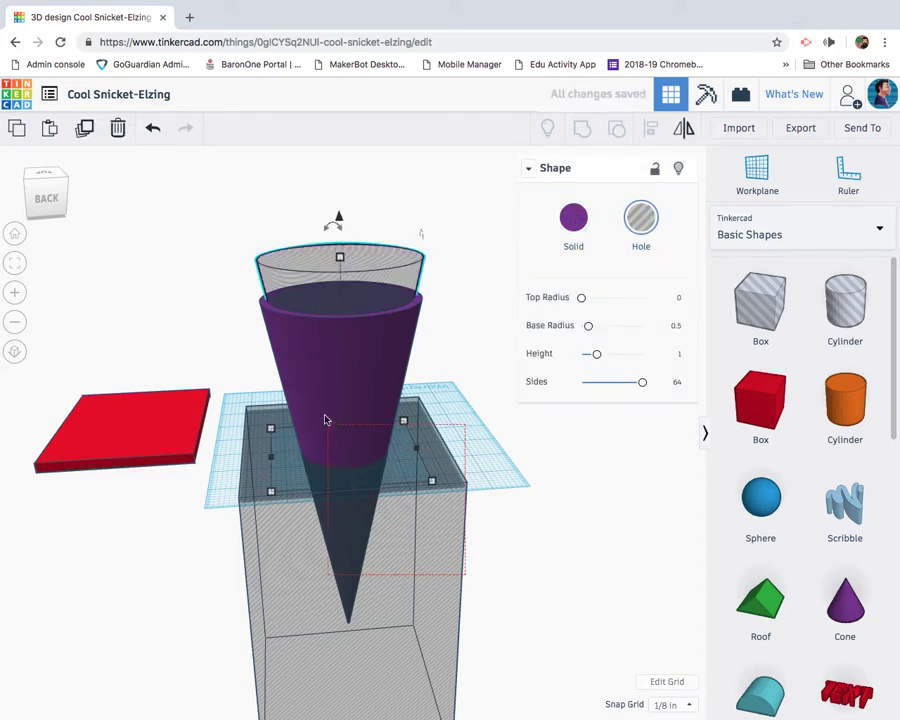
{"action": "left_click_drag", "start_coordinate": [325, 420], "coordinate": [298, 257]}
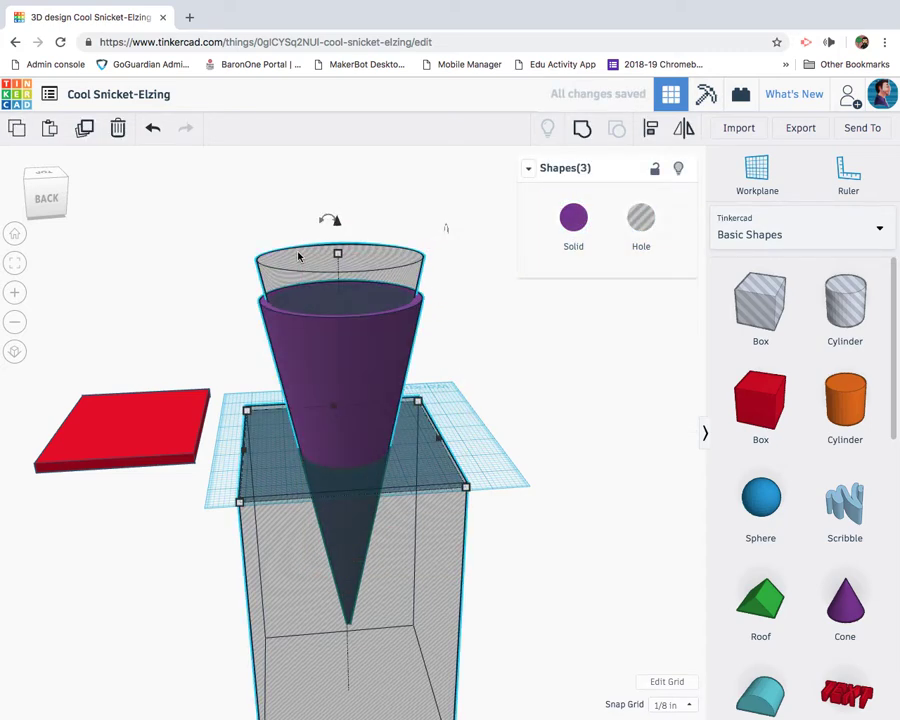
{"action": "left_click", "coordinate": [582, 127]}
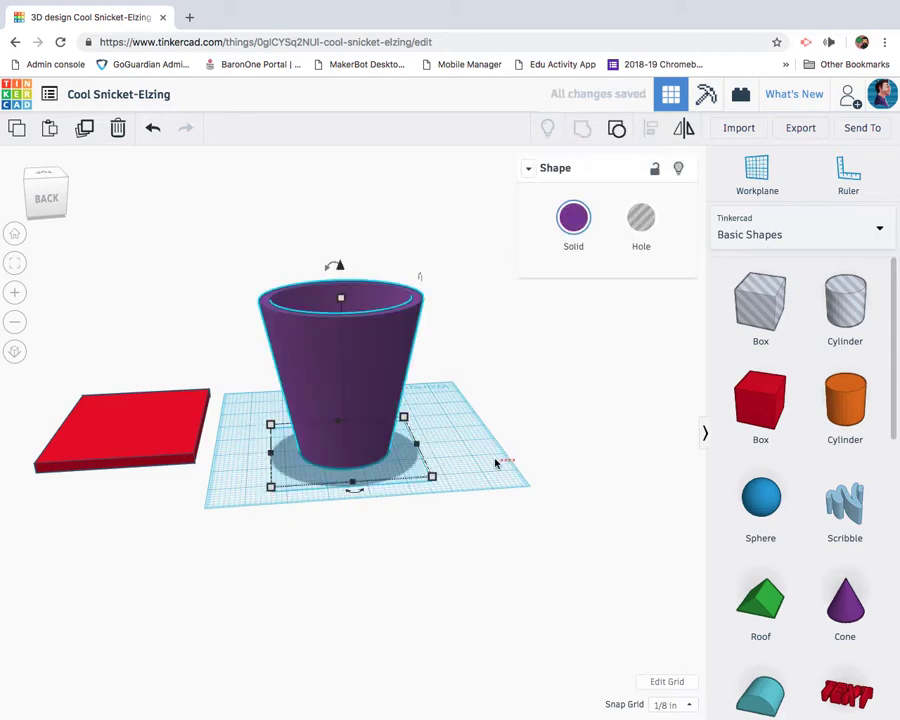
Step: Select the purple cup and the red slab and centre them on each other sideways with Align
{"action": "left_click_drag", "start_coordinate": [495, 463], "coordinate": [154, 372]}
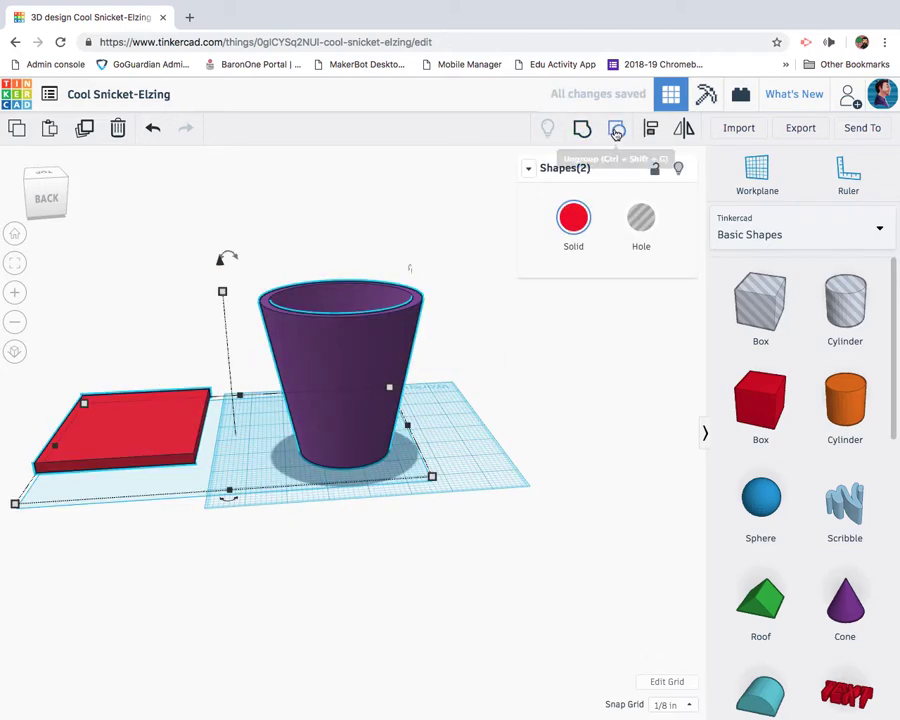
{"action": "left_click", "coordinate": [650, 128]}
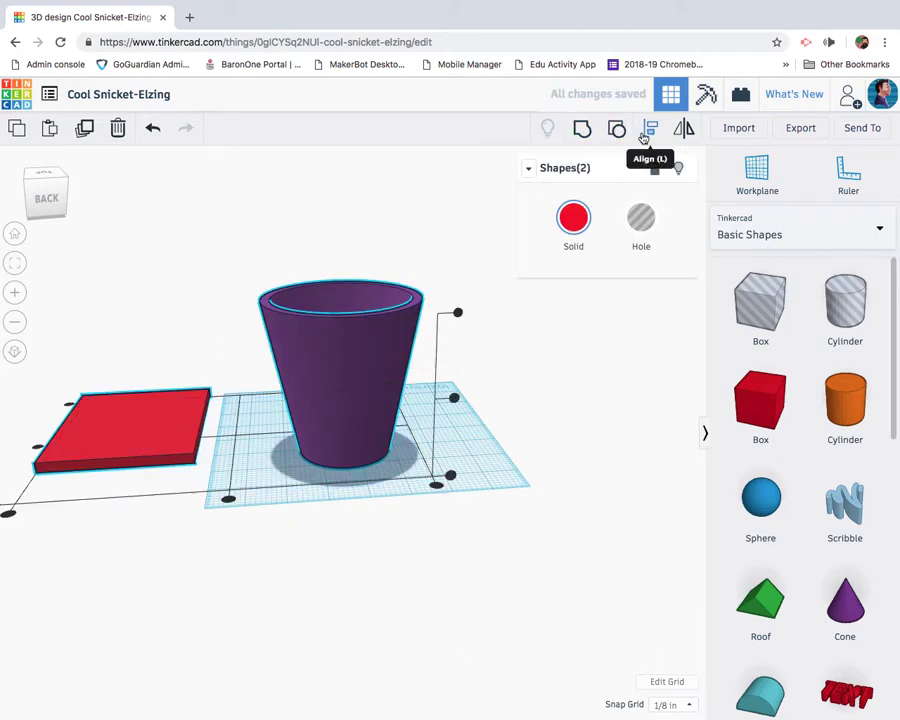
{"action": "left_click", "coordinate": [229, 496]}
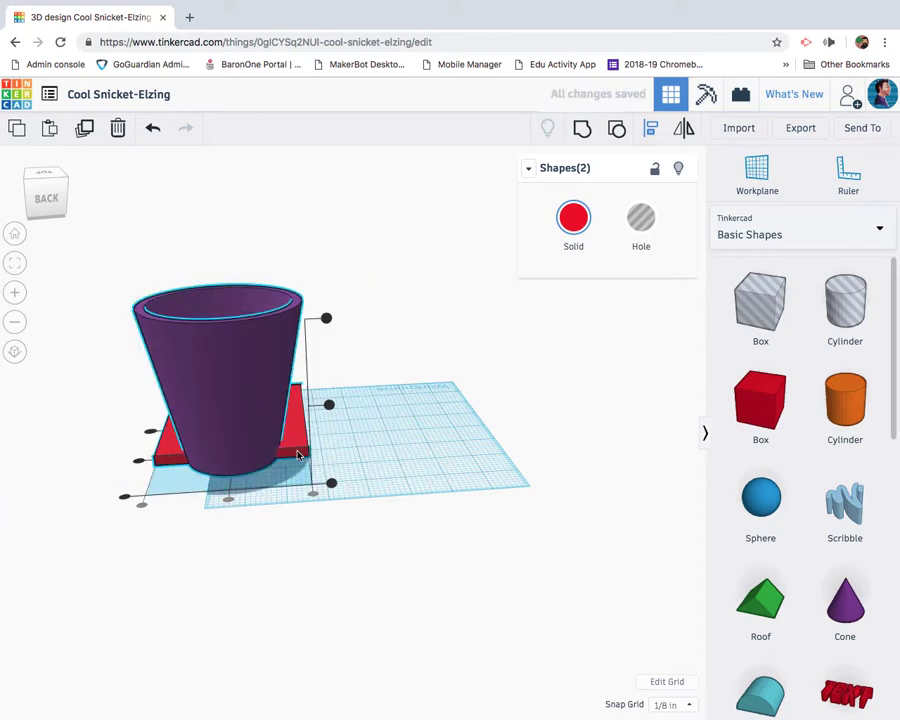
{"action": "left_click", "coordinate": [380, 458]}
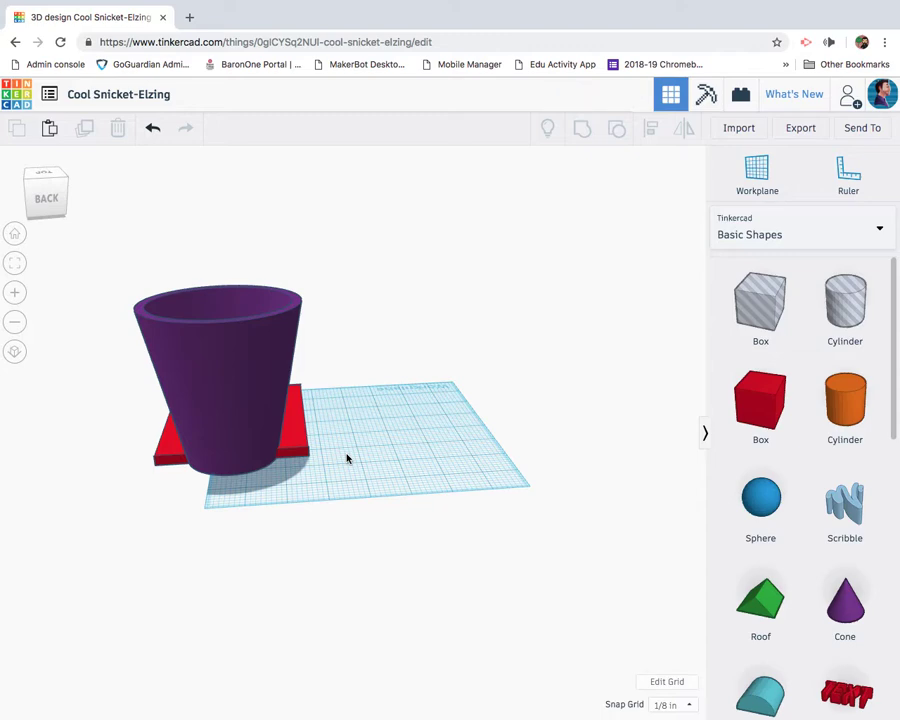
Step: Nudge the red slab so it lies under the cup's base and extends out past one side of the cup
{"action": "left_click", "coordinate": [293, 444]}
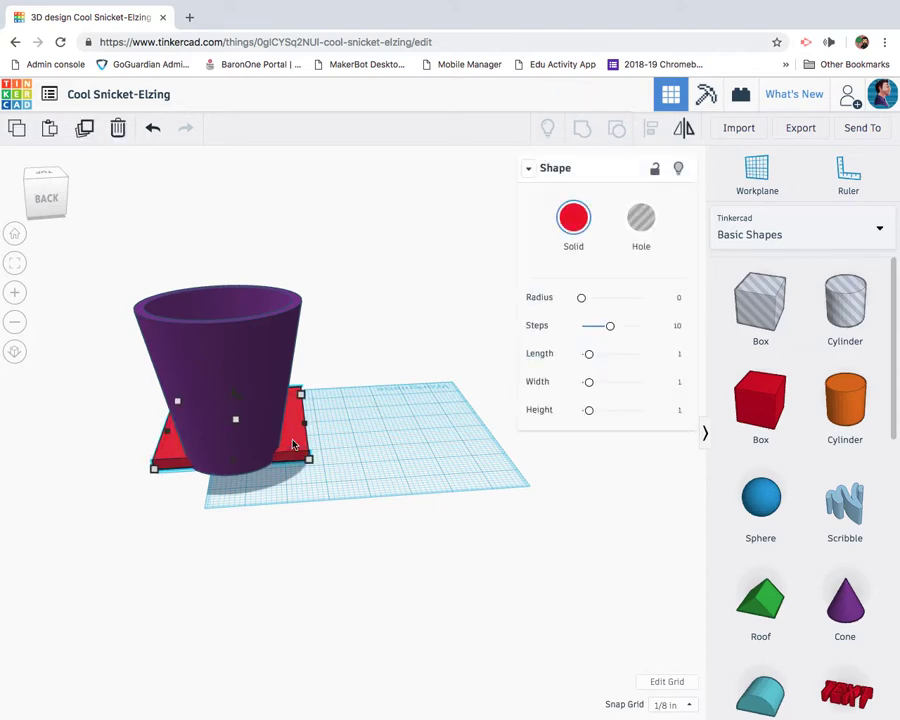
{"action": "key", "text": "Down"}
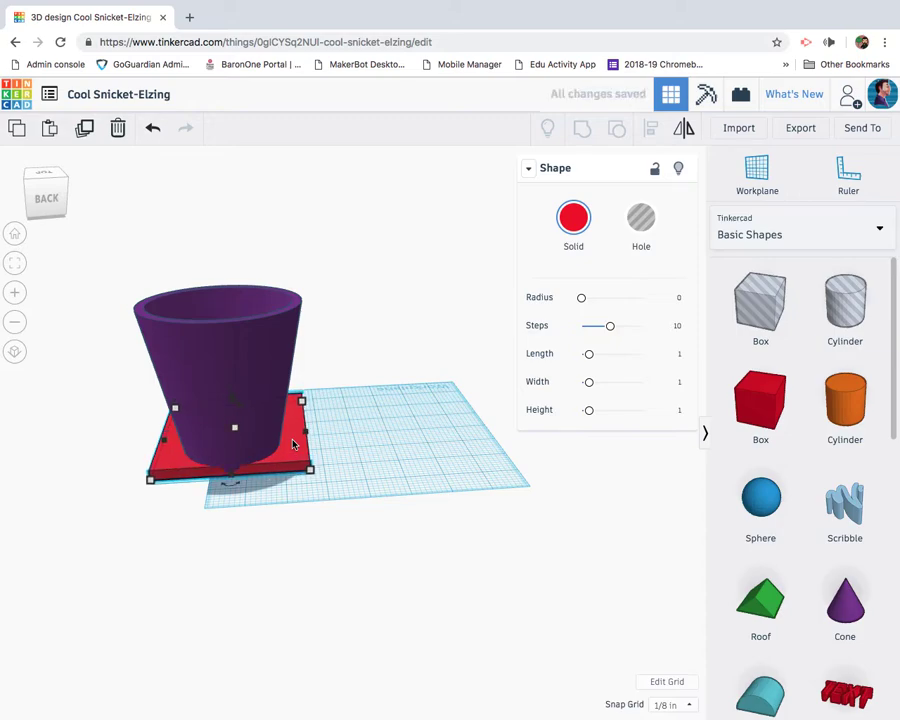
{"action": "left_click", "coordinate": [62, 206]}
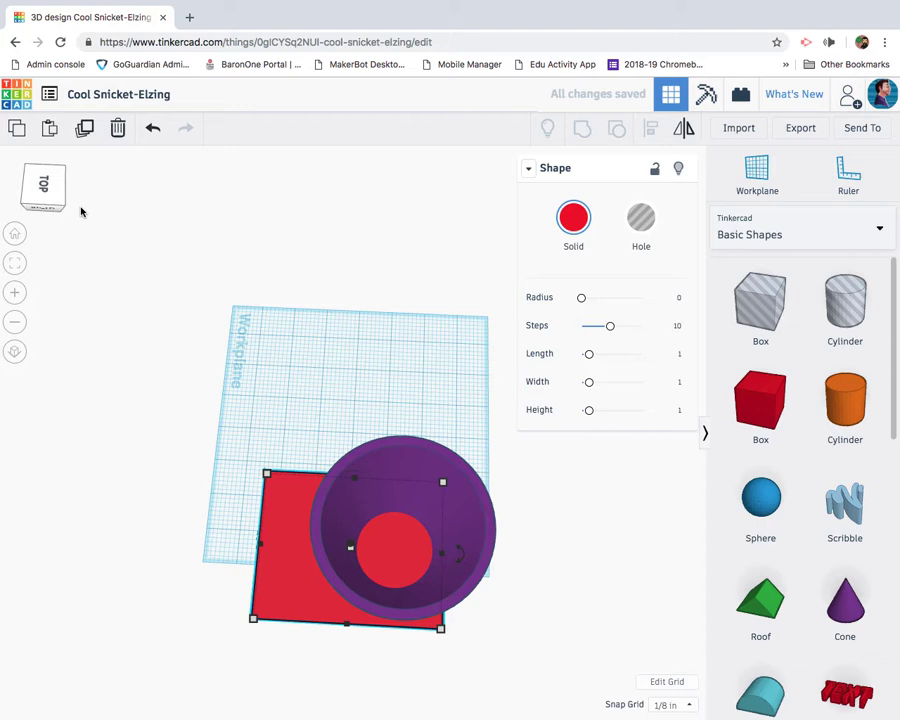
{"action": "key", "text": "Left"}
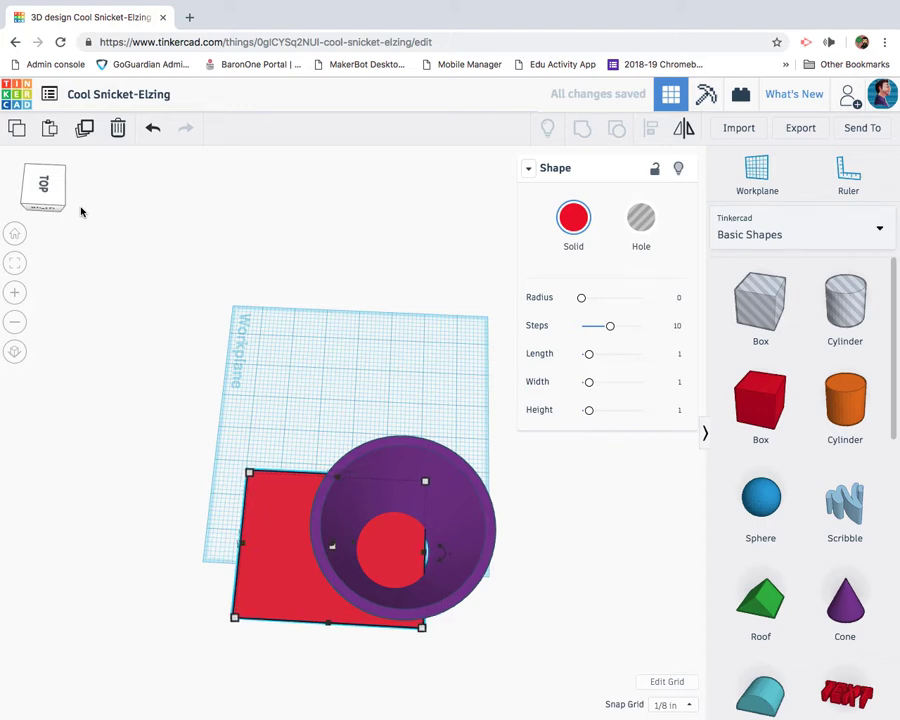
{"action": "left_click", "coordinate": [44, 201]}
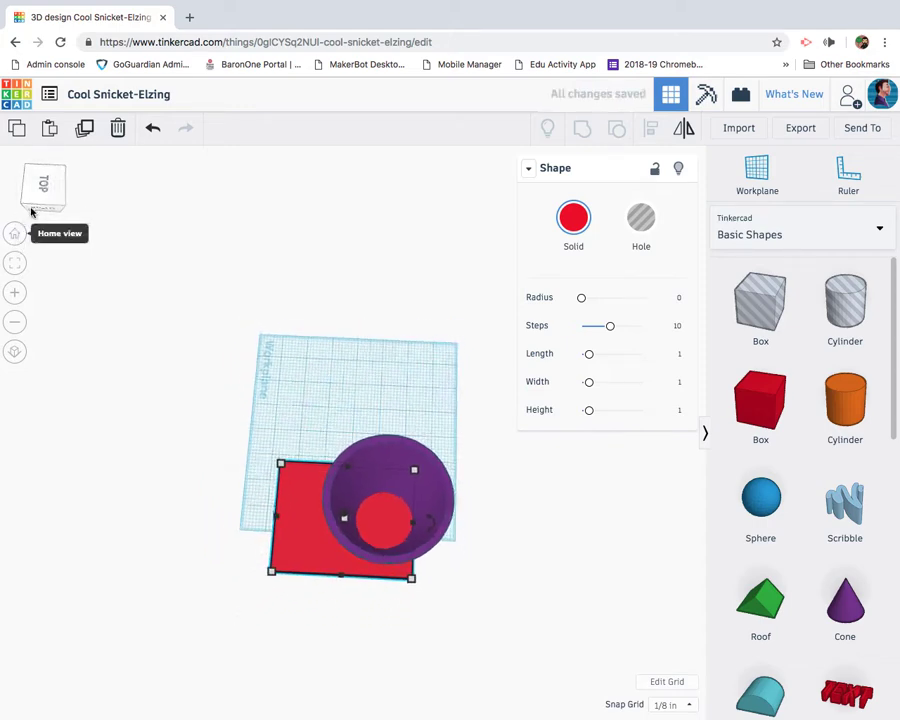
{"action": "mouse_move", "coordinate": [45, 203]}
{"action": "left_mouse_down"}
{"action": "mouse_move", "coordinate": [25, 195]}
{"action": "mouse_move", "coordinate": [46, 195]}
{"action": "mouse_move", "coordinate": [24, 210]}
{"action": "mouse_move", "coordinate": [32, 215]}
{"action": "mouse_move", "coordinate": [29, 196]}
{"action": "mouse_move", "coordinate": [33, 208]}
{"action": "left_mouse_up"}
{"action": "left_click", "coordinate": [45, 196]}
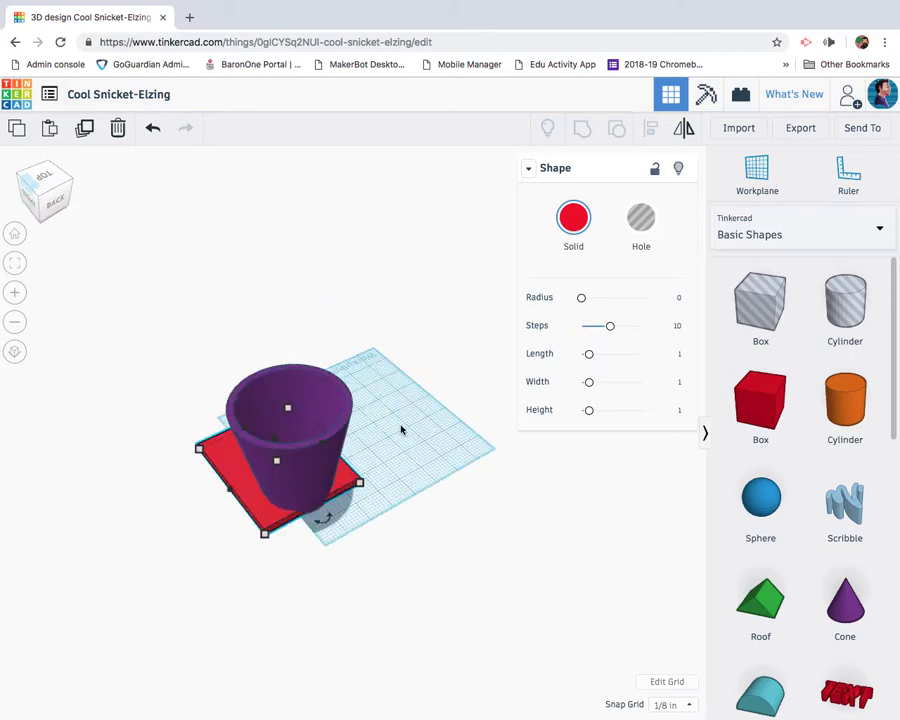
Step: Move the cup and slab together onto the middle of the workplane, shifting them about 3 1/4 in by 0.56 in
{"action": "key", "text": "ctrl+a"}
{"action": "left_click_drag", "start_coordinate": [314, 489], "coordinate": [339, 469]}
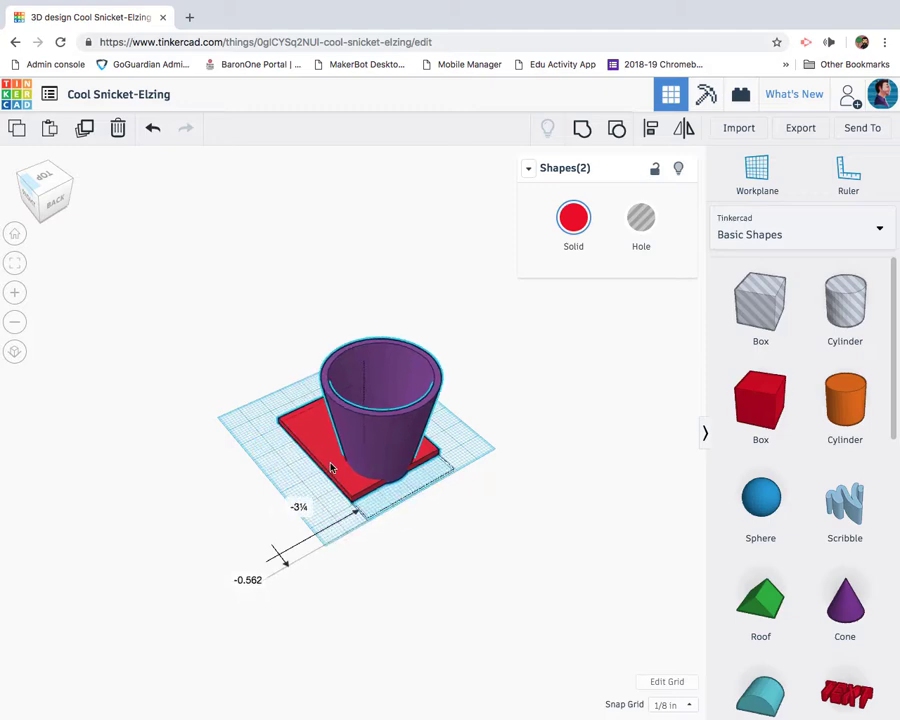
{"action": "left_click", "coordinate": [72, 210]}
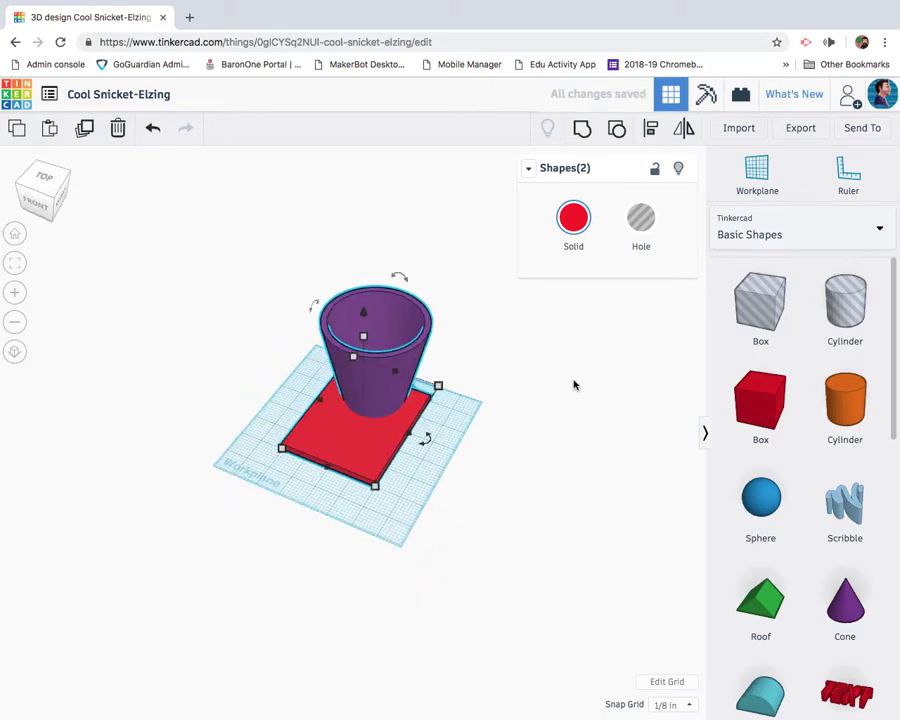
Step: Round the red slab with a radius of 0.58 and lengthen it to 1.59
{"action": "left_click", "coordinate": [476, 467]}
{"action": "left_click", "coordinate": [373, 450]}
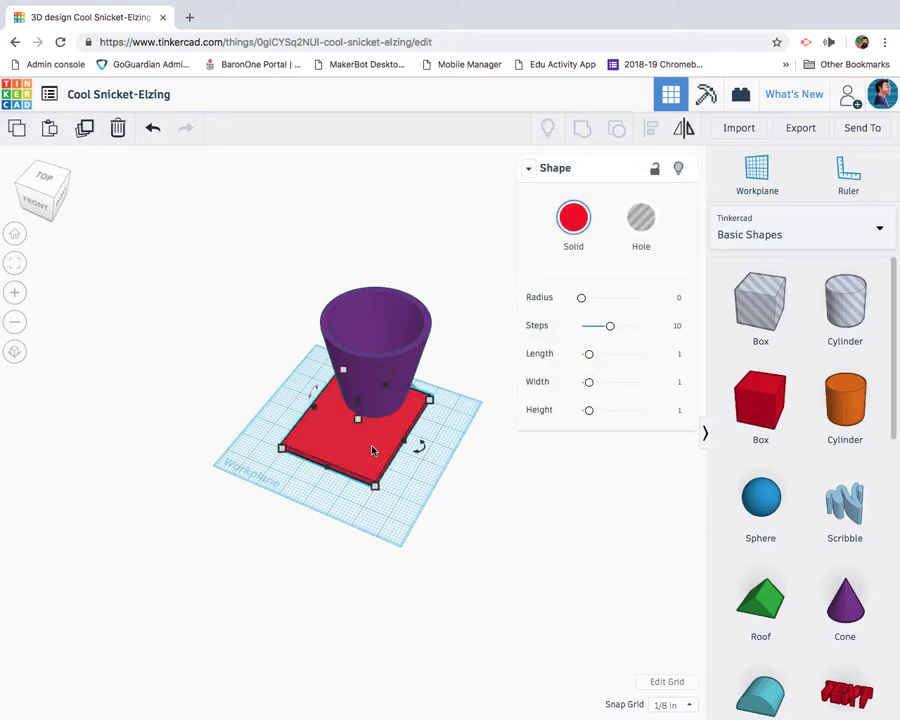
{"action": "left_click_drag", "start_coordinate": [585, 302], "coordinate": [627, 301]}
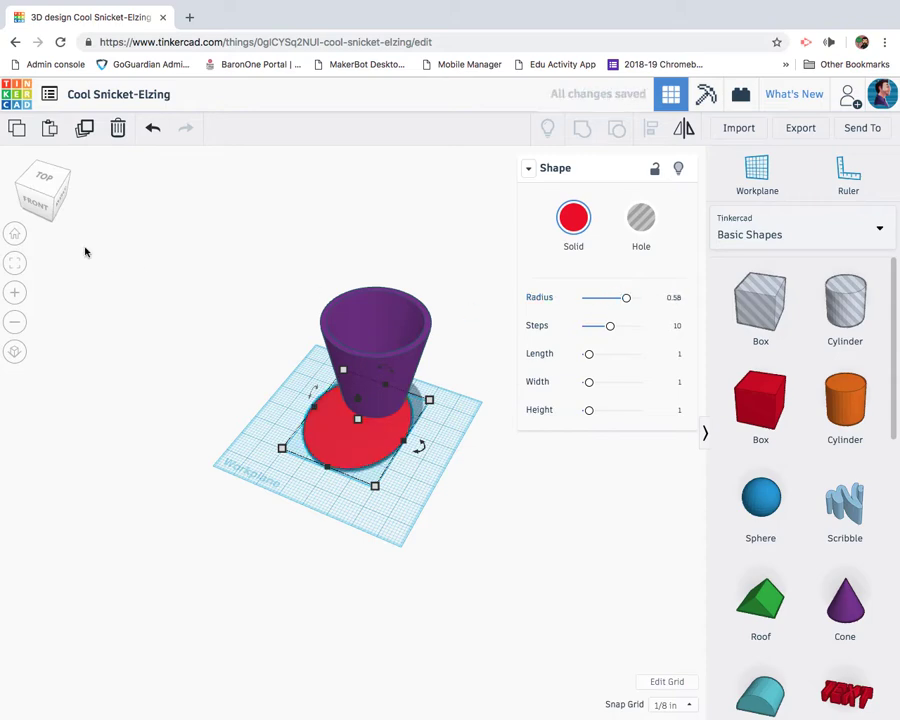
{"action": "left_click", "coordinate": [42, 180]}
{"action": "right_click_drag", "start_coordinate": [80, 212], "coordinate": [140, 228]}
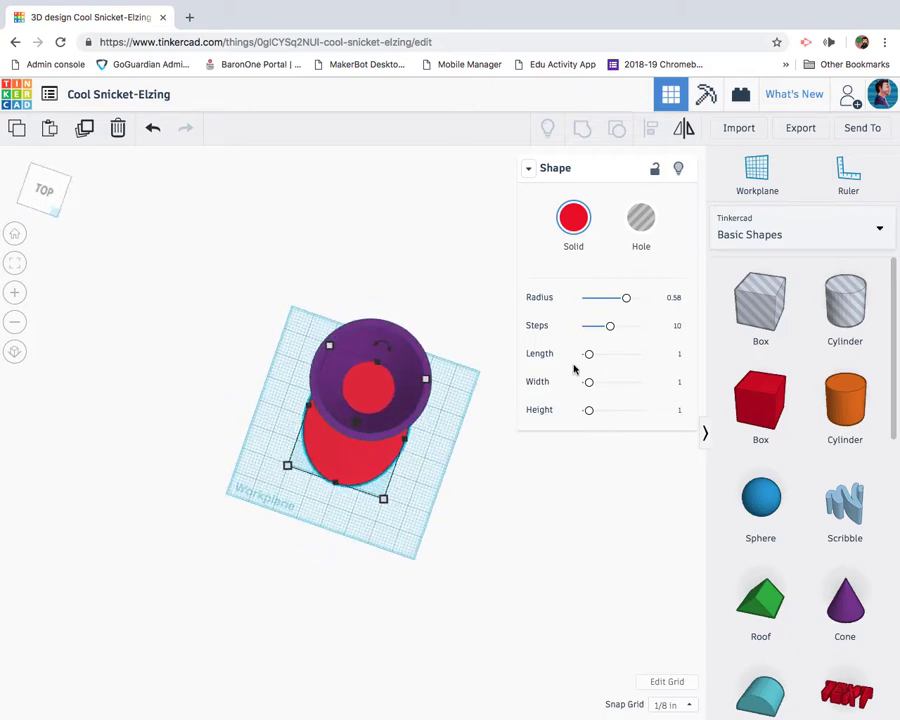
{"action": "left_click_drag", "start_coordinate": [590, 360], "coordinate": [593, 360]}
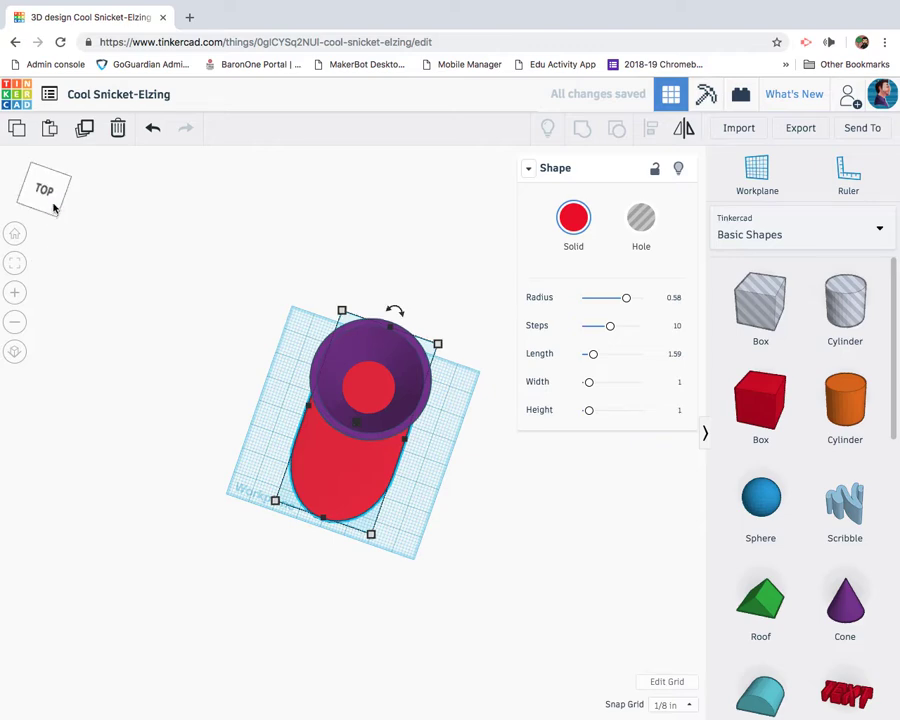
Step: Shift the red slab by 0.47 in and 3/8 in across the workplane so it extends out from under the cup
{"action": "left_click", "coordinate": [40, 210]}
{"action": "left_click_drag", "start_coordinate": [48, 193], "coordinate": [233, 399]}
{"action": "left_click_drag", "start_coordinate": [384, 494], "coordinate": [310, 461]}
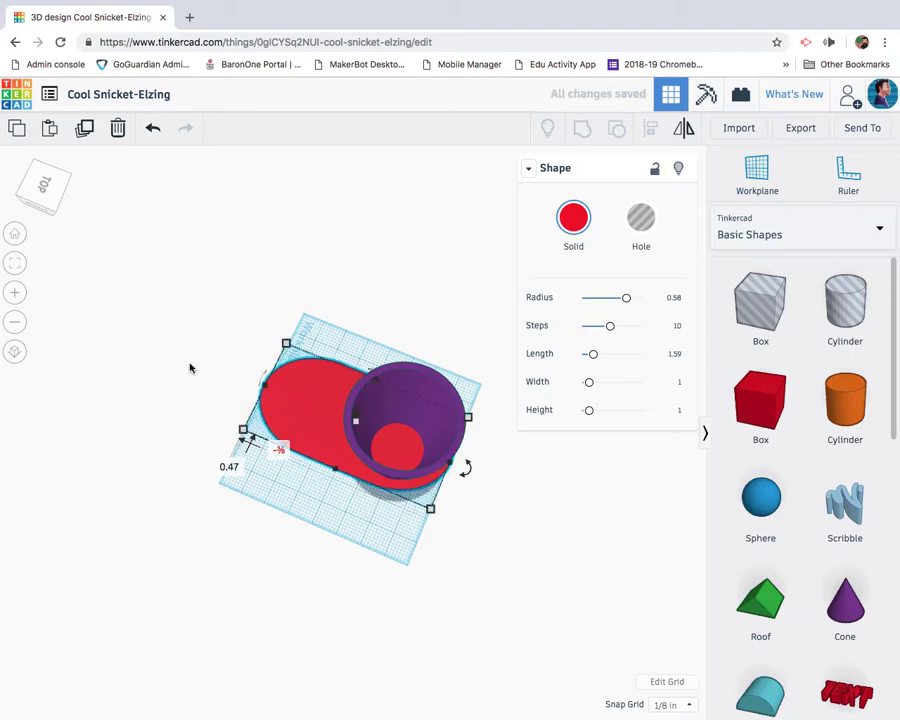
Step: Select the red slab together with the purple cup and centre them on each other sideways with Align
{"action": "left_click", "coordinate": [58, 190]}
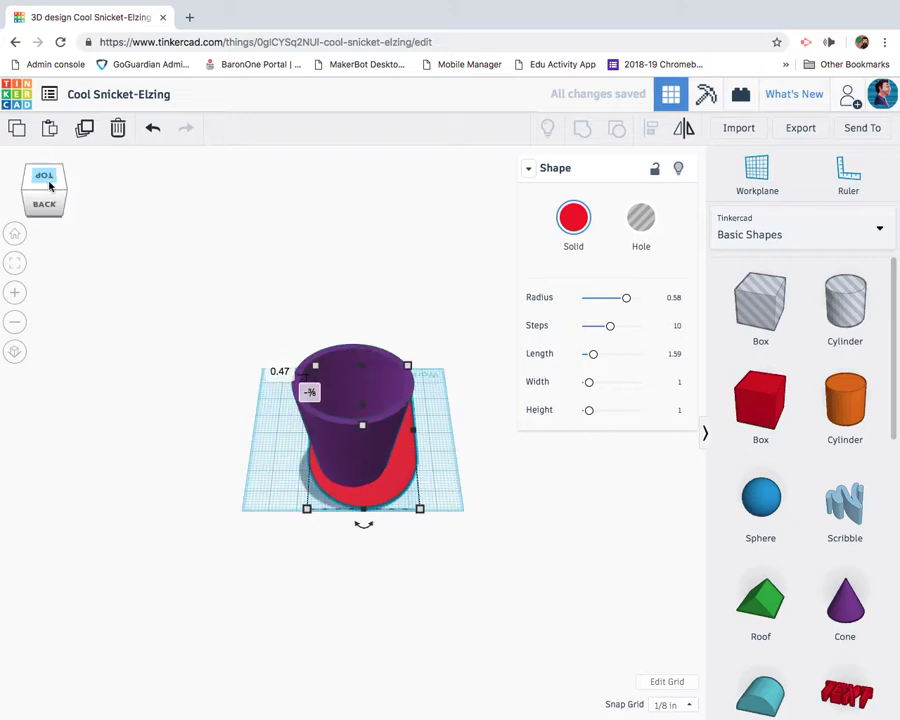
{"action": "left_click", "coordinate": [398, 410], "text": "shift"}
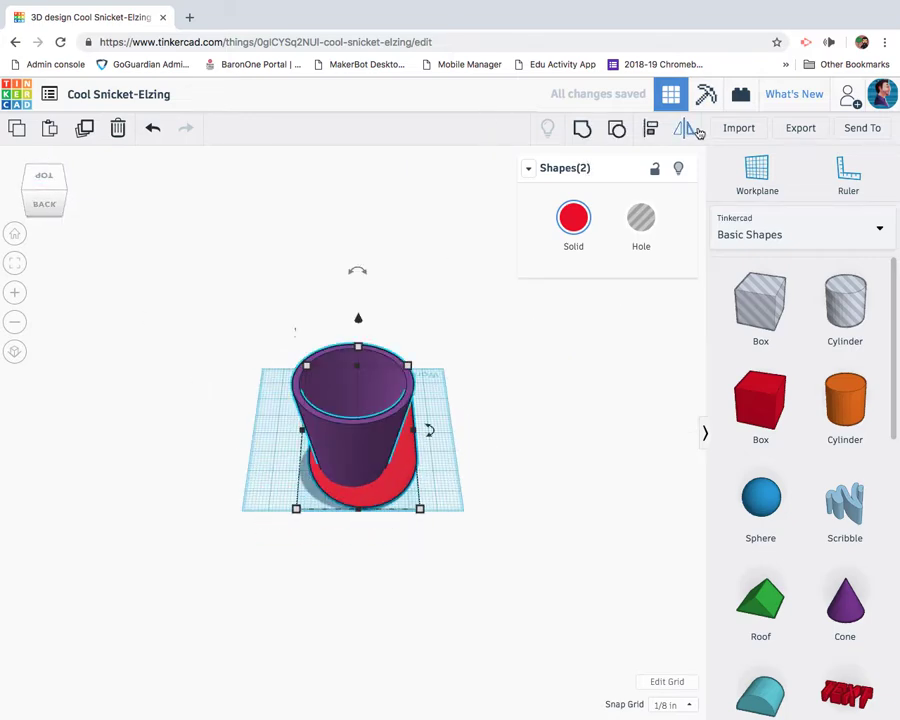
{"action": "left_click", "coordinate": [650, 130]}
{"action": "left_click", "coordinate": [357, 526]}
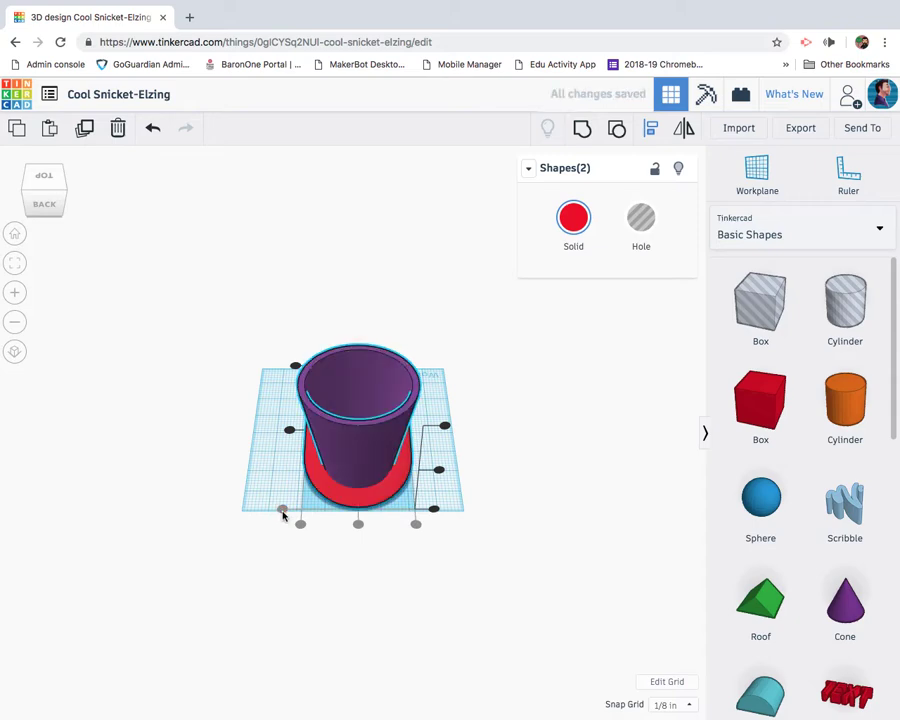
{"action": "left_click", "coordinate": [255, 461]}
Step: Nudge the purple cup along the slab until its base reaches the slab's nearer rounded end
{"action": "left_click", "coordinate": [348, 464]}
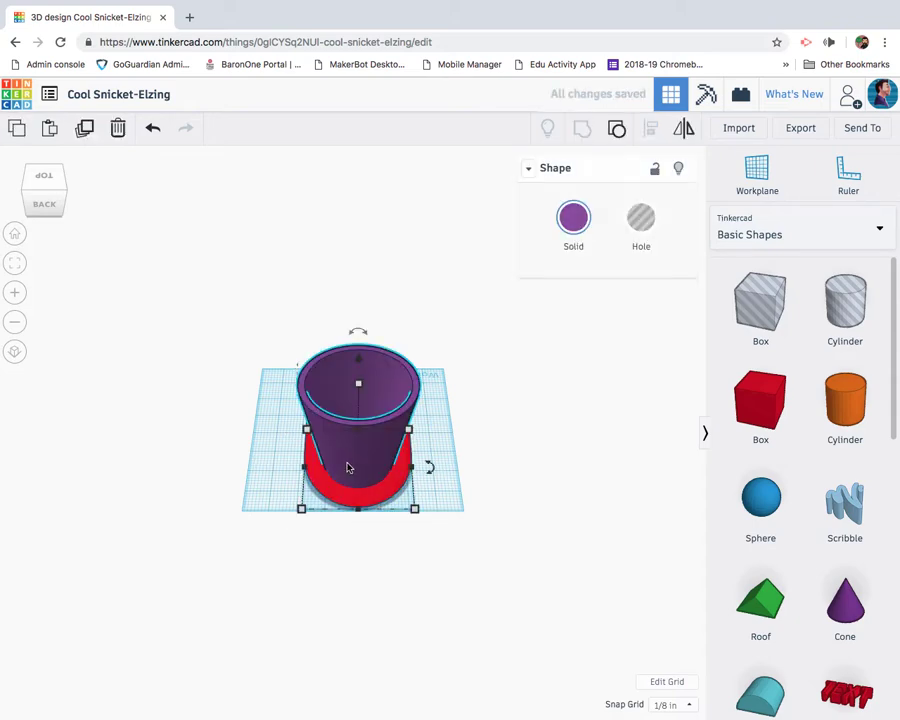
{"action": "key", "text": "Down"}
{"action": "key", "text": "Down"}
{"action": "key", "text": "Down"}
{"action": "key", "text": "Down"}
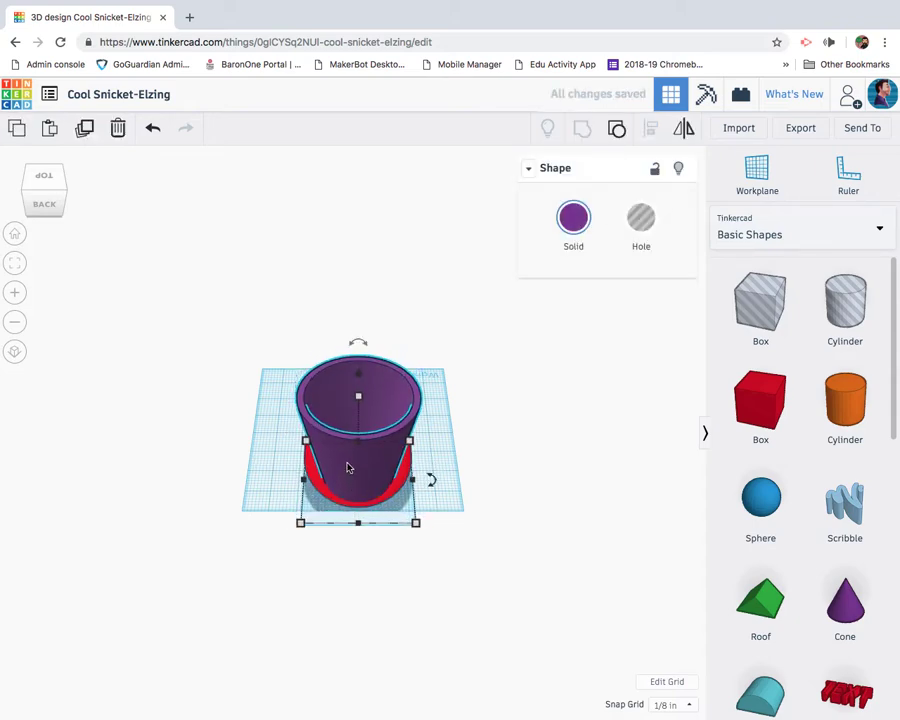
{"action": "key", "text": "Down"}
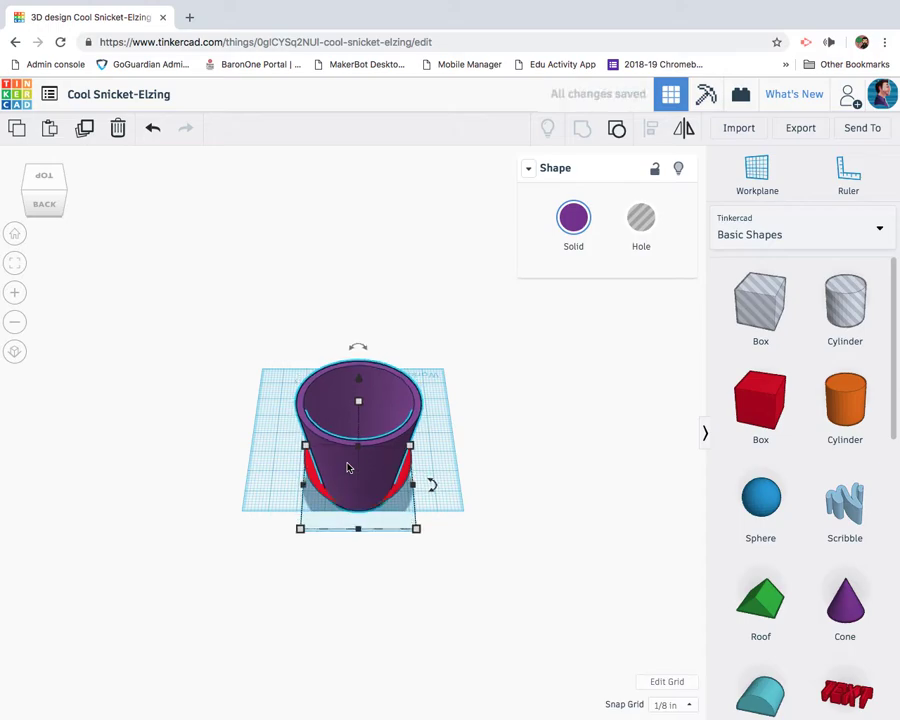
Step: Check the cup's base from below the slab and raise the purple cup by one 1/8 in grid step
{"action": "left_click", "coordinate": [44, 182]}
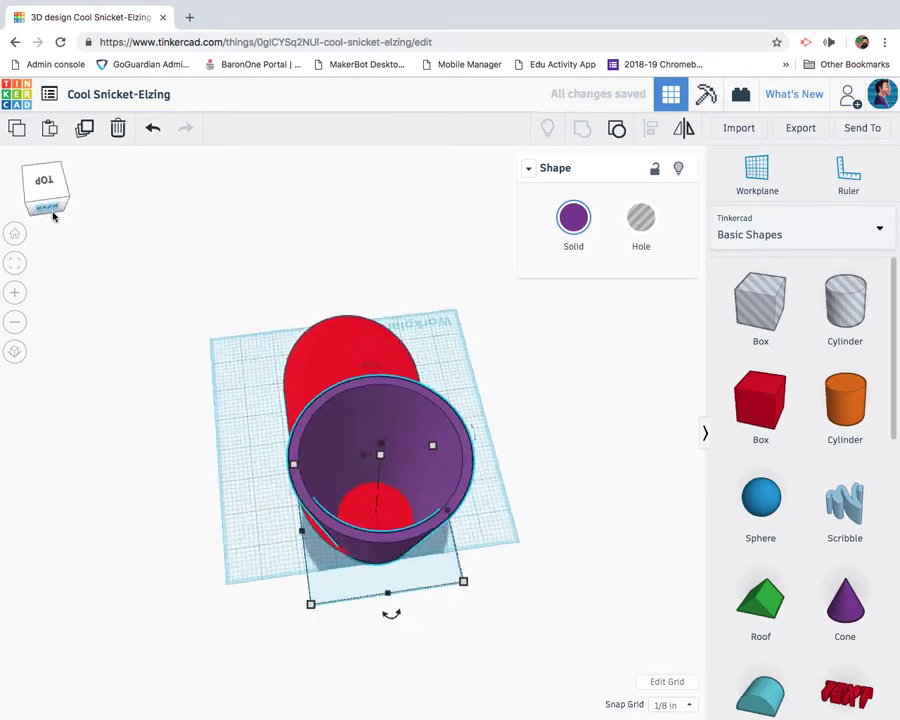
{"action": "left_click", "coordinate": [66, 211]}
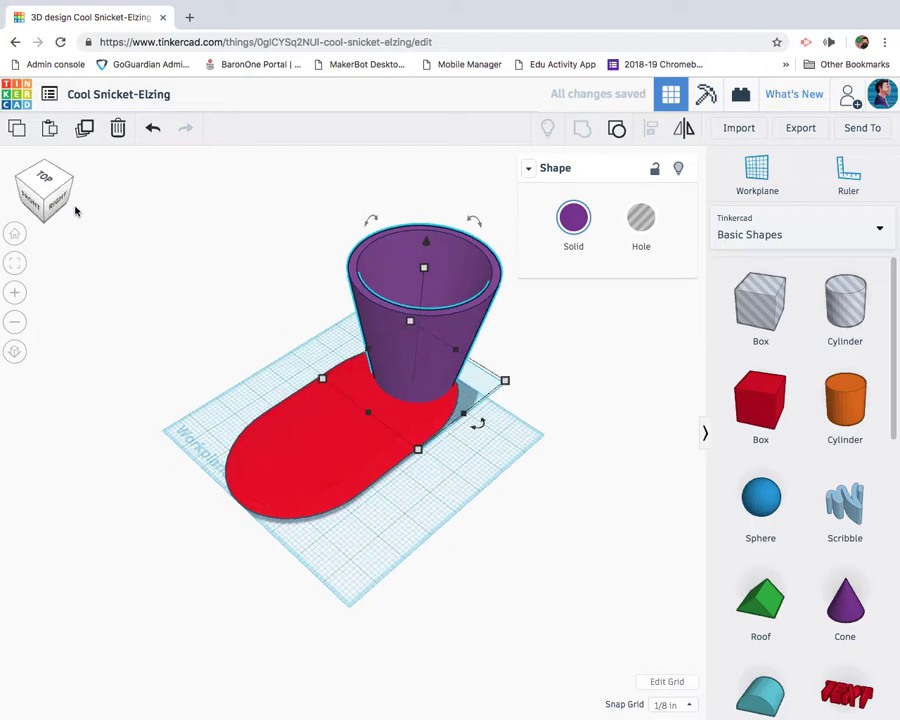
{"action": "mouse_move", "coordinate": [66, 209]}
{"action": "left_mouse_down"}
{"action": "mouse_move", "coordinate": [46, 203]}
{"action": "mouse_move", "coordinate": [52, 207]}
{"action": "left_mouse_up"}
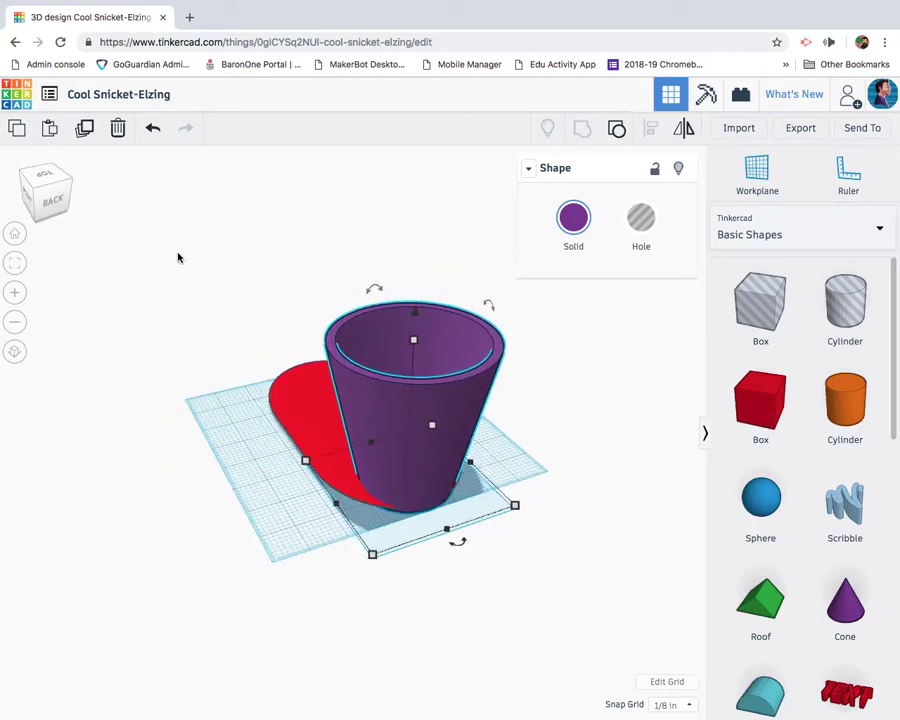
{"action": "left_click", "coordinate": [45, 193]}
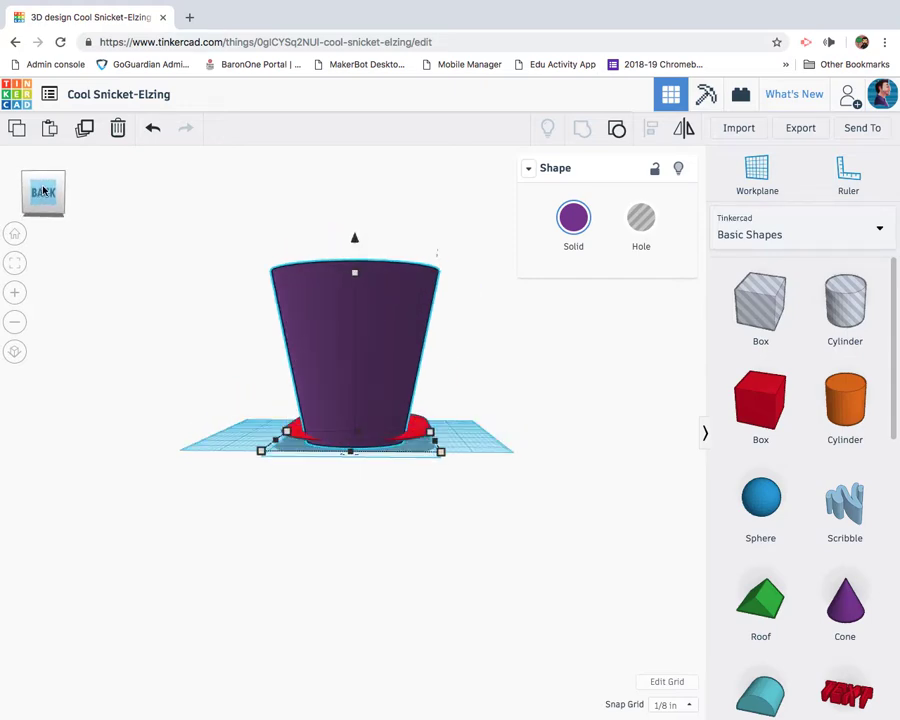
{"action": "mouse_move", "coordinate": [43, 191]}
{"action": "left_mouse_down"}
{"action": "mouse_move", "coordinate": [47, 182]}
{"action": "mouse_move", "coordinate": [45, 190]}
{"action": "mouse_move", "coordinate": [58, 186]}
{"action": "mouse_move", "coordinate": [46, 188]}
{"action": "left_mouse_up"}
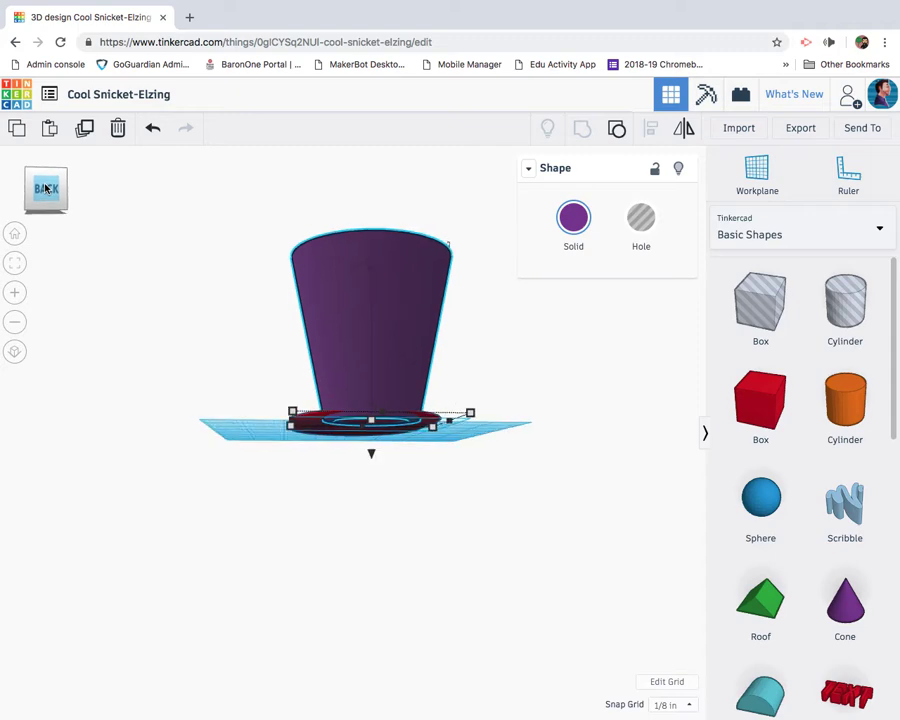
{"action": "key", "text": "ctrl+Up"}
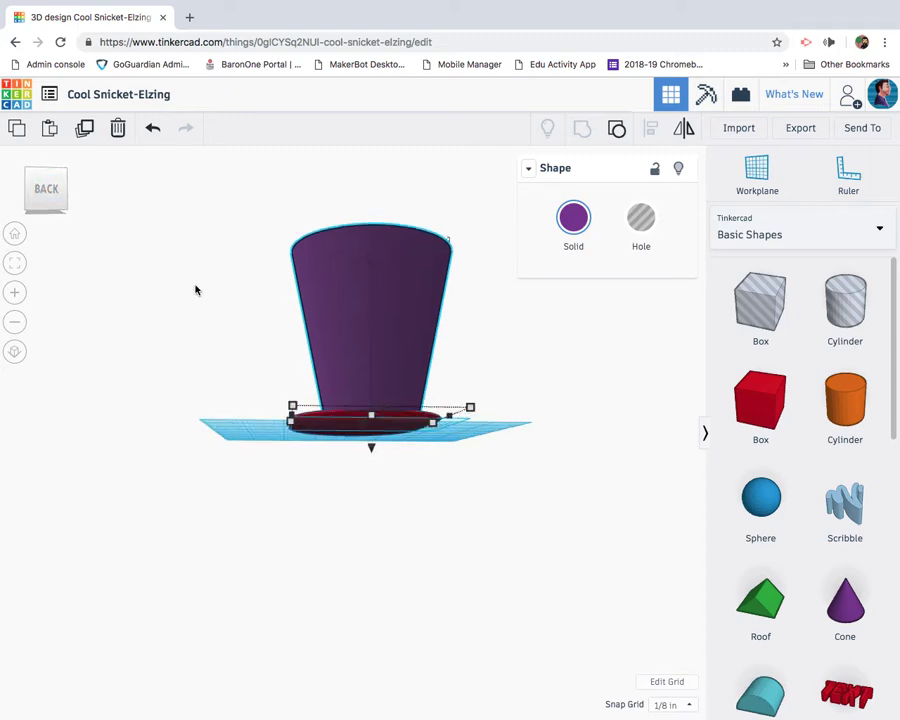
{"action": "left_click_drag", "start_coordinate": [46, 198], "coordinate": [200, 270]}
{"action": "left_click", "coordinate": [47, 194]}
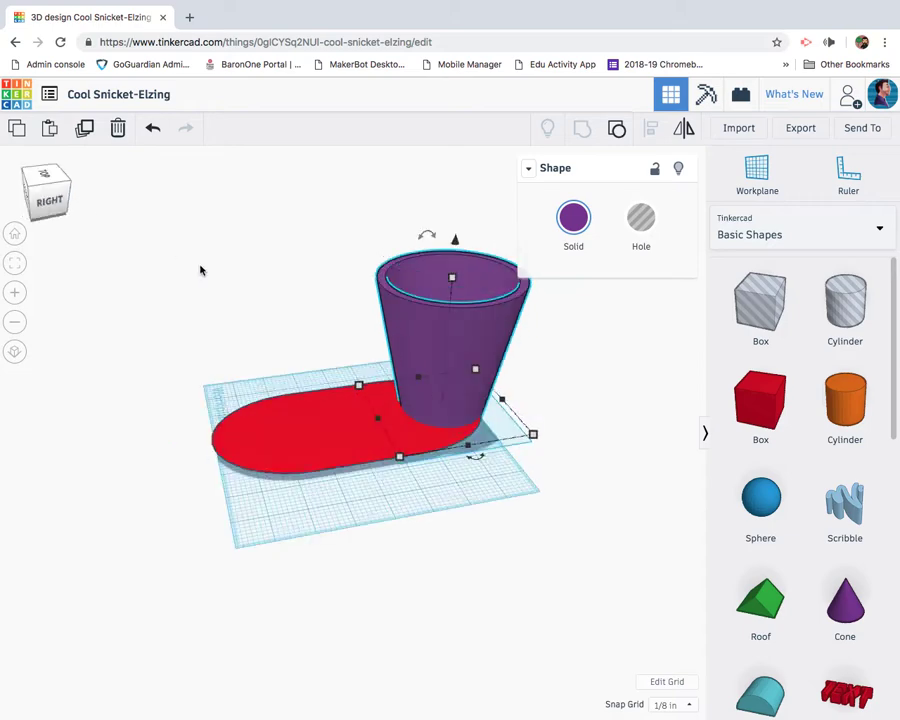
{"action": "left_click_drag", "start_coordinate": [435, 425], "coordinate": [389, 424]}
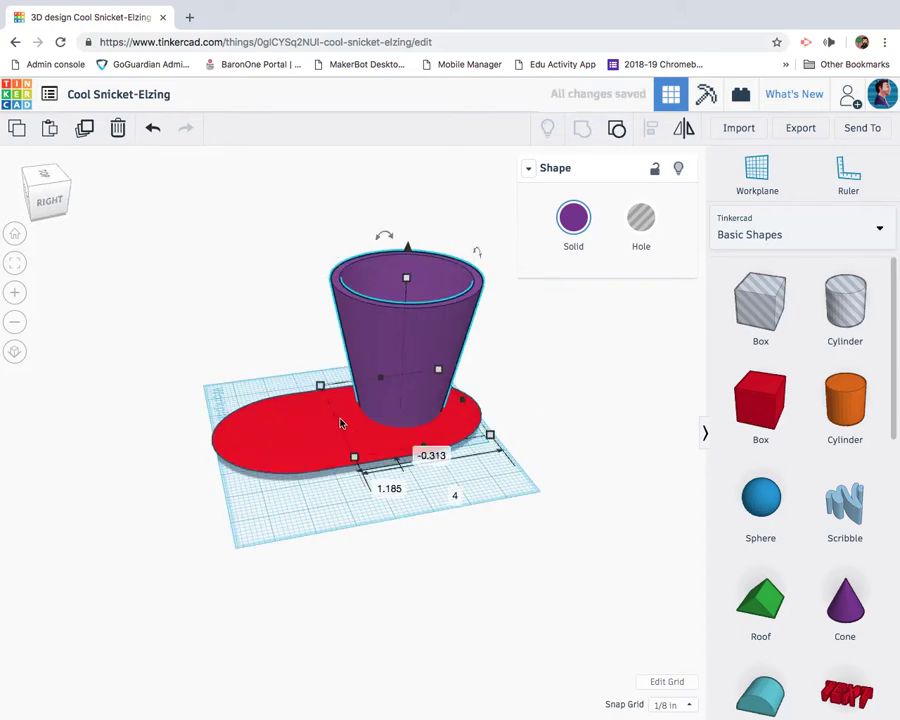
{"action": "key", "text": "ctrl+z"}
Step: Set the red slab's thickness to 1/2 in
{"action": "left_click", "coordinate": [348, 420]}
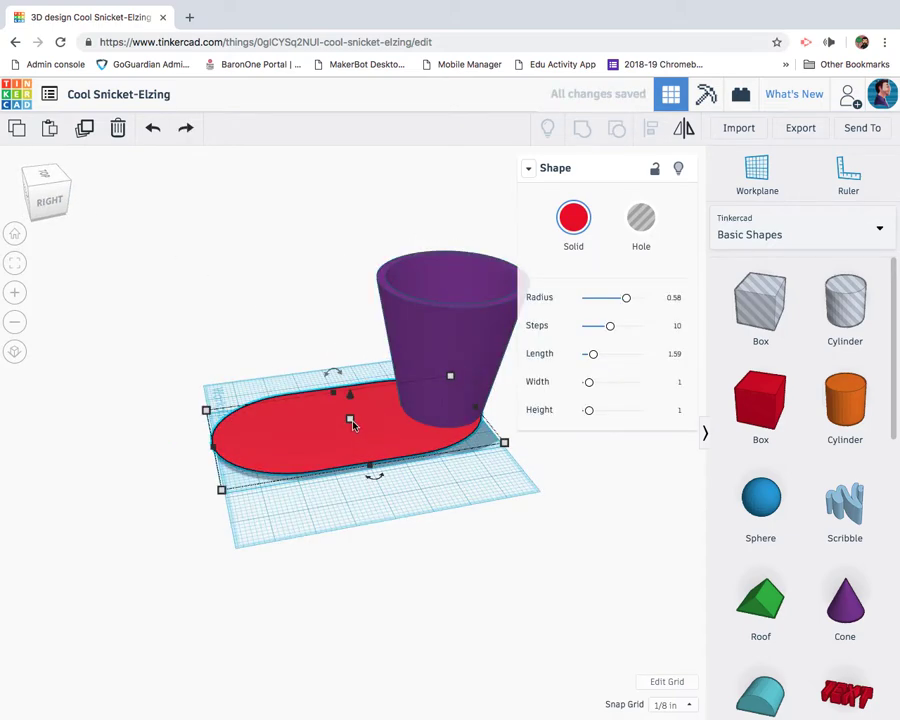
{"action": "left_click_drag", "start_coordinate": [352, 419], "coordinate": [351, 410]}
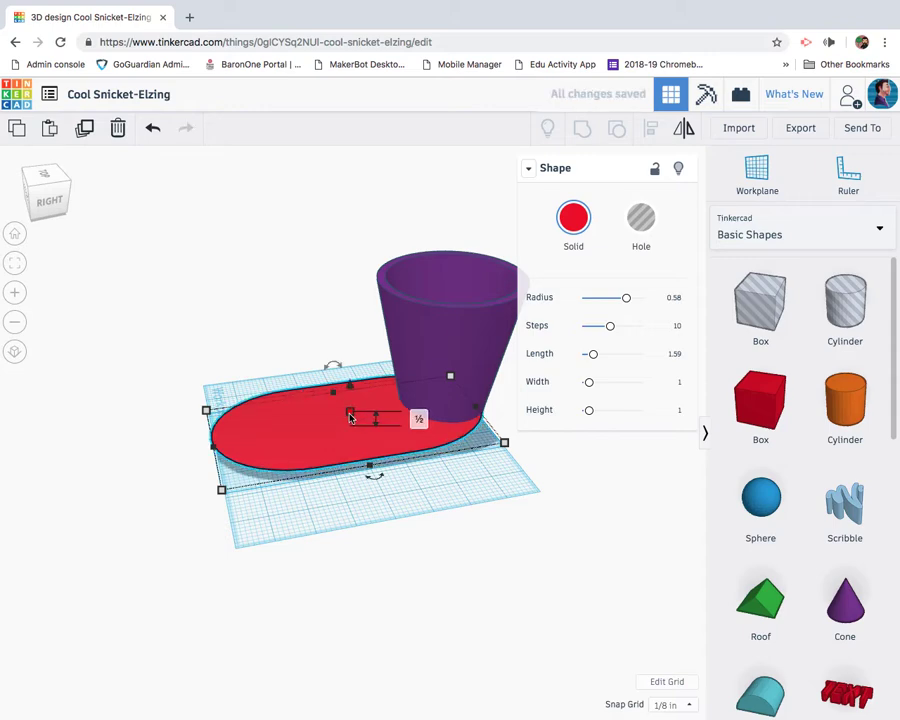
{"action": "mouse_move", "coordinate": [66, 206]}
{"action": "left_mouse_down"}
{"action": "mouse_move", "coordinate": [46, 195]}
{"action": "mouse_move", "coordinate": [77, 212]}
{"action": "left_mouse_up"}
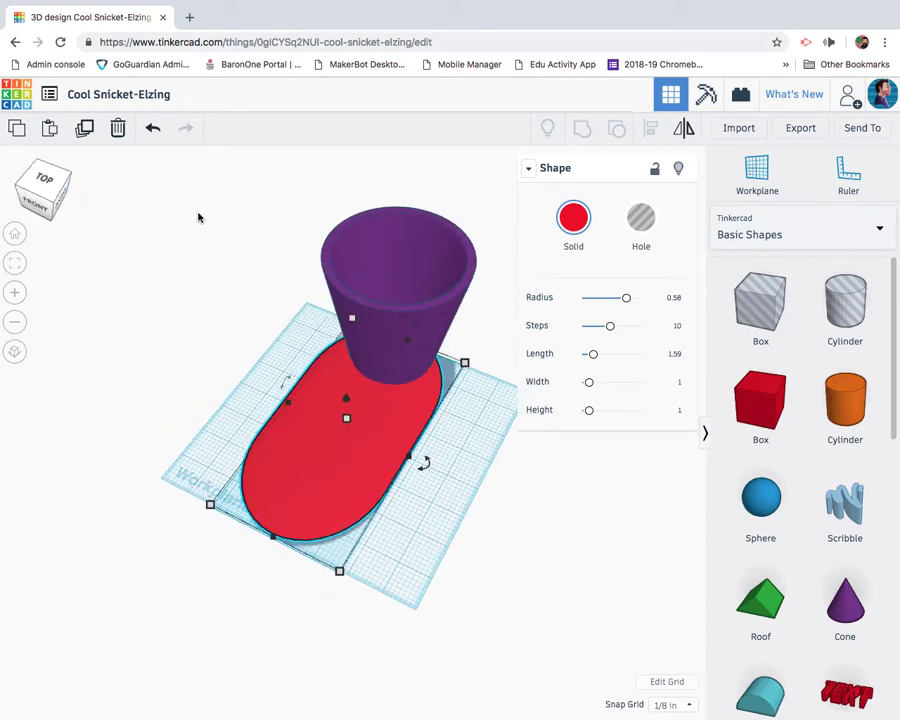
Step: Place a box hole on the red slab in front of the cup and size it 3 by 3 in
{"action": "left_click_drag", "start_coordinate": [763, 306], "coordinate": [380, 432]}
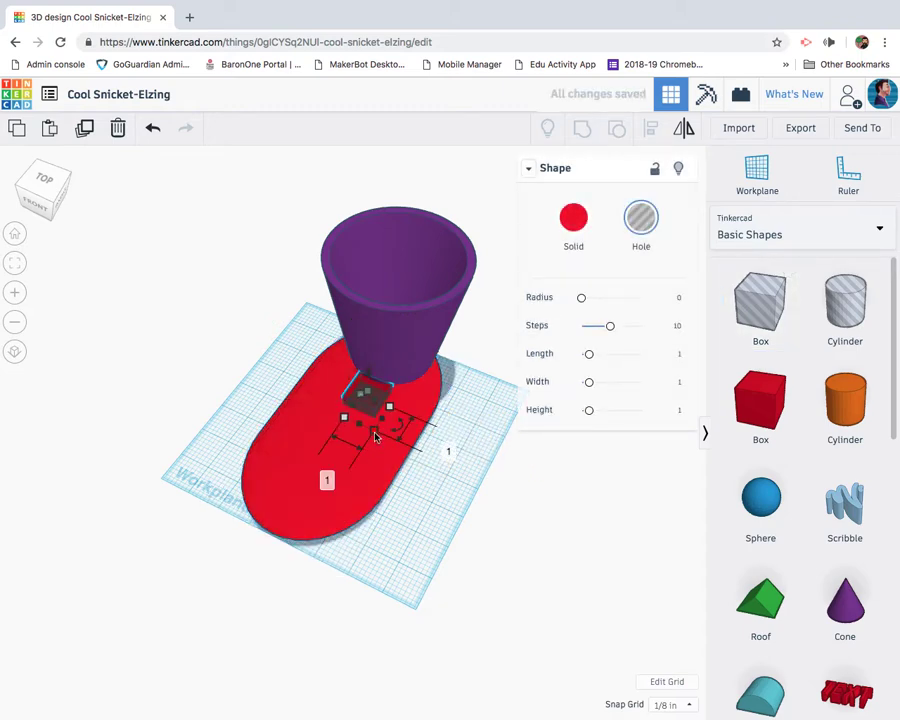
{"action": "left_click", "coordinate": [445, 449]}
{"action": "type", "text": "3"}
{"action": "key", "text": "Tab"}
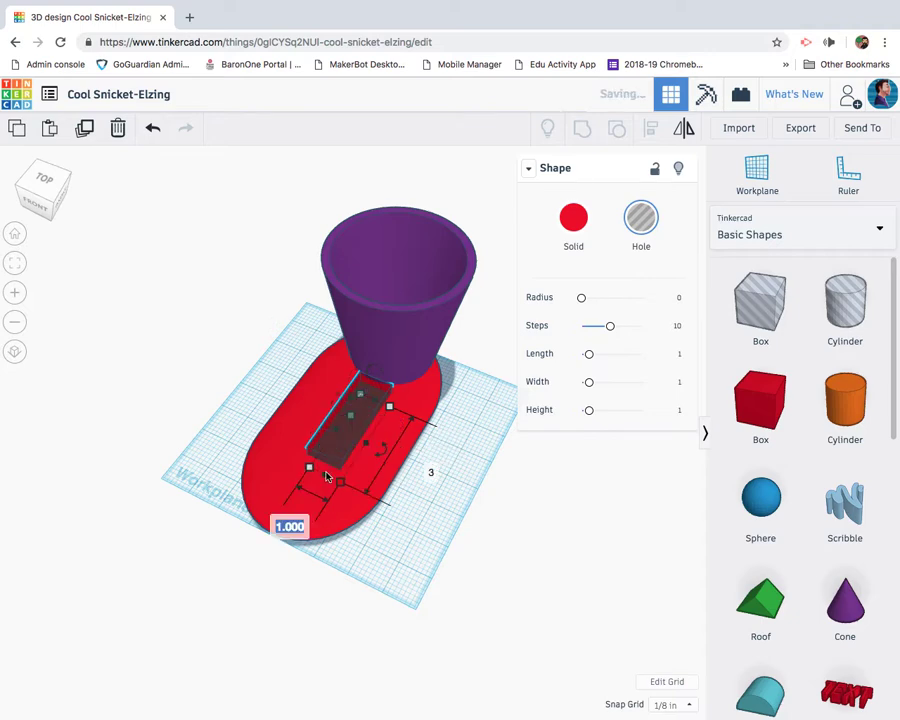
{"action": "type", "text": "3"}
{"action": "key", "text": "Return"}
Step: Move the box hole over the slab's free end and stretch it to 7 1/2 by 5 1/4 in so it covers that end completely
{"action": "left_click_drag", "start_coordinate": [375, 472], "coordinate": [296, 524]}
{"action": "left_click_drag", "start_coordinate": [285, 437], "coordinate": [236, 406]}
{"action": "left_click_drag", "start_coordinate": [322, 572], "coordinate": [410, 630]}
{"action": "left_click_drag", "start_coordinate": [348, 494], "coordinate": [356, 476]}
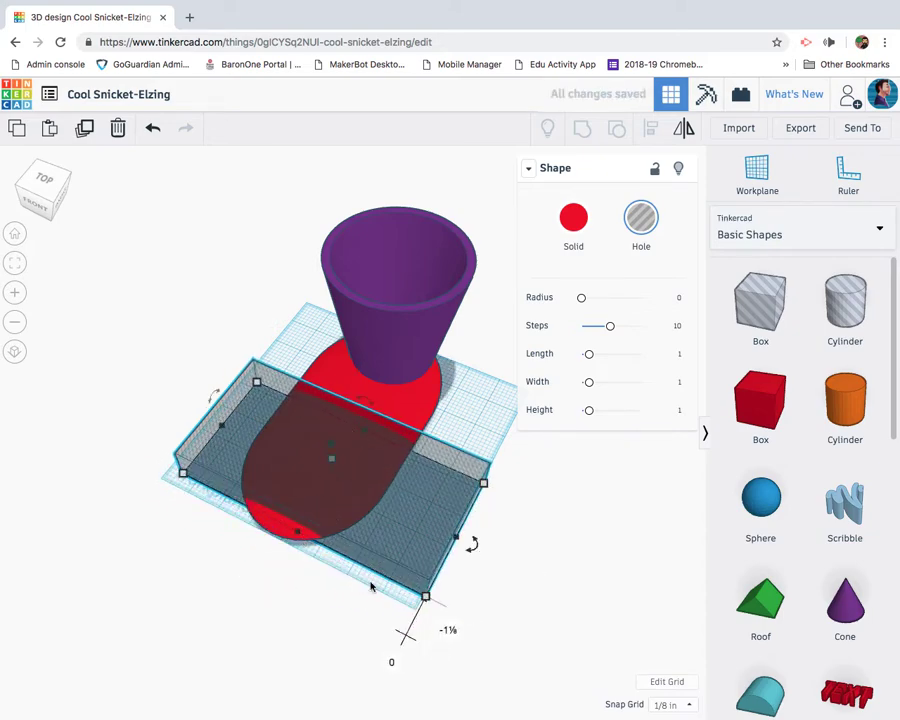
{"action": "left_click_drag", "start_coordinate": [425, 596], "coordinate": [398, 646]}
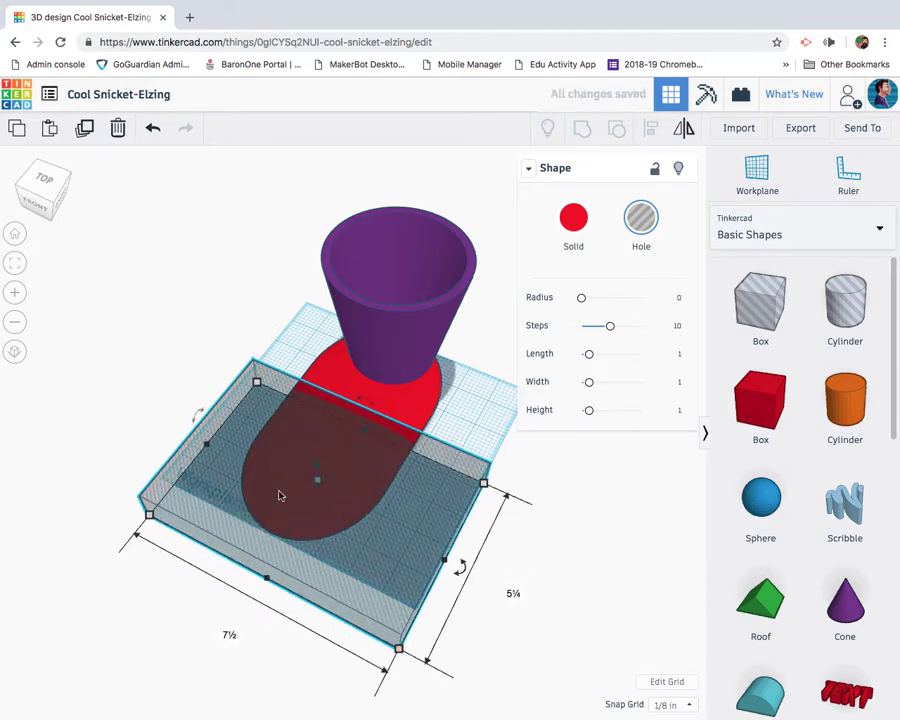
Step: Nudge the box hole away from the cup to leave more of the red slab uncovered
{"action": "left_click", "coordinate": [40, 190]}
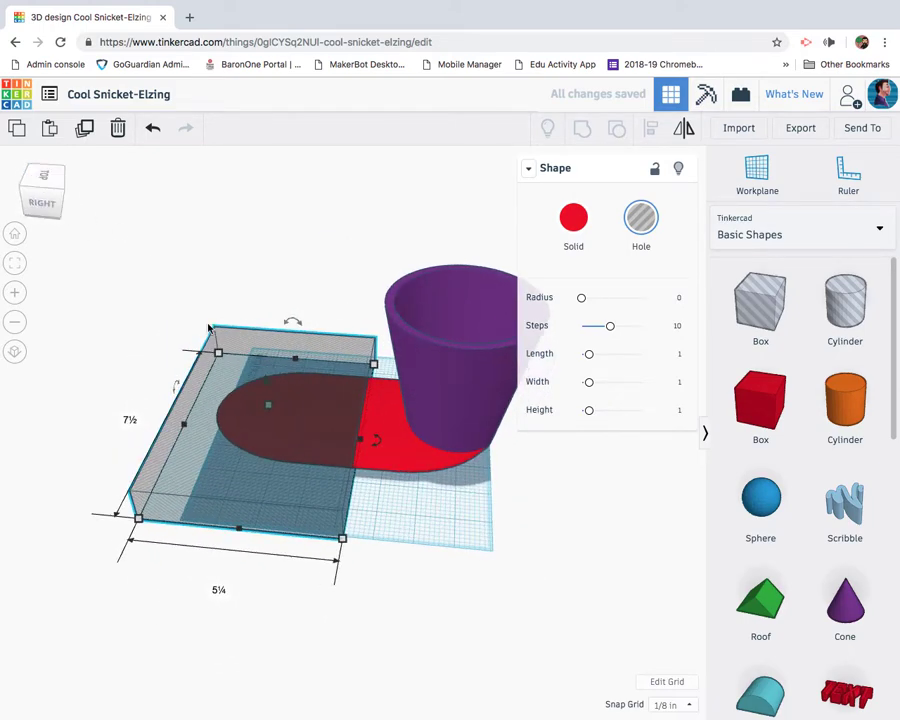
{"action": "key", "text": "Left"}
{"action": "key", "text": "Left"}
{"action": "key", "text": "Left"}
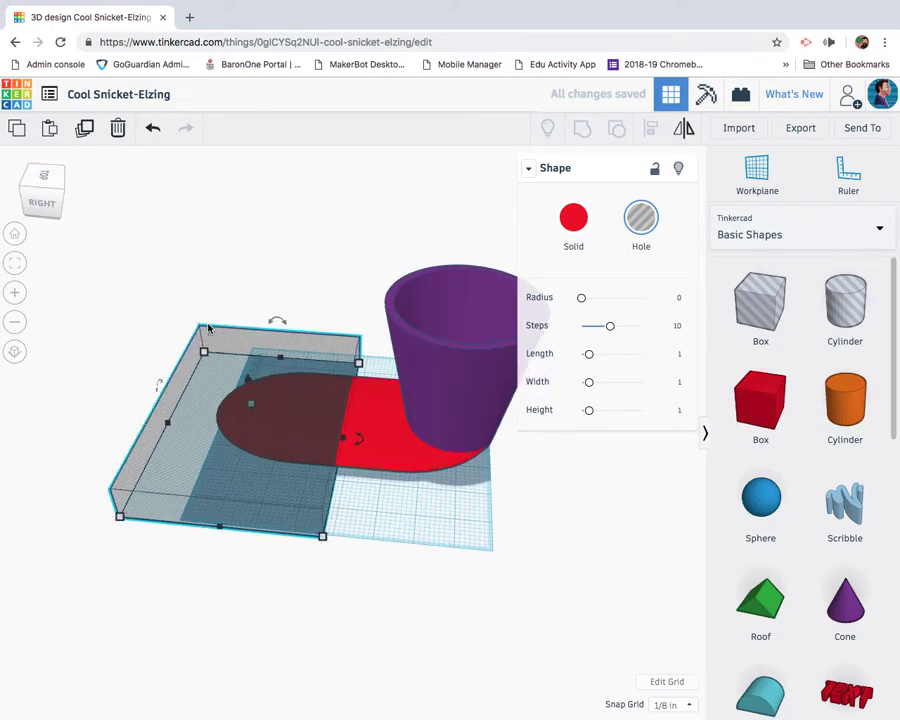
Step: Select the cup, slab and box hole and group them to cut the slab's free end off straight
{"action": "scroll", "coordinate": [206, 347], "scroll_direction": "down", "scroll_amount": 2}
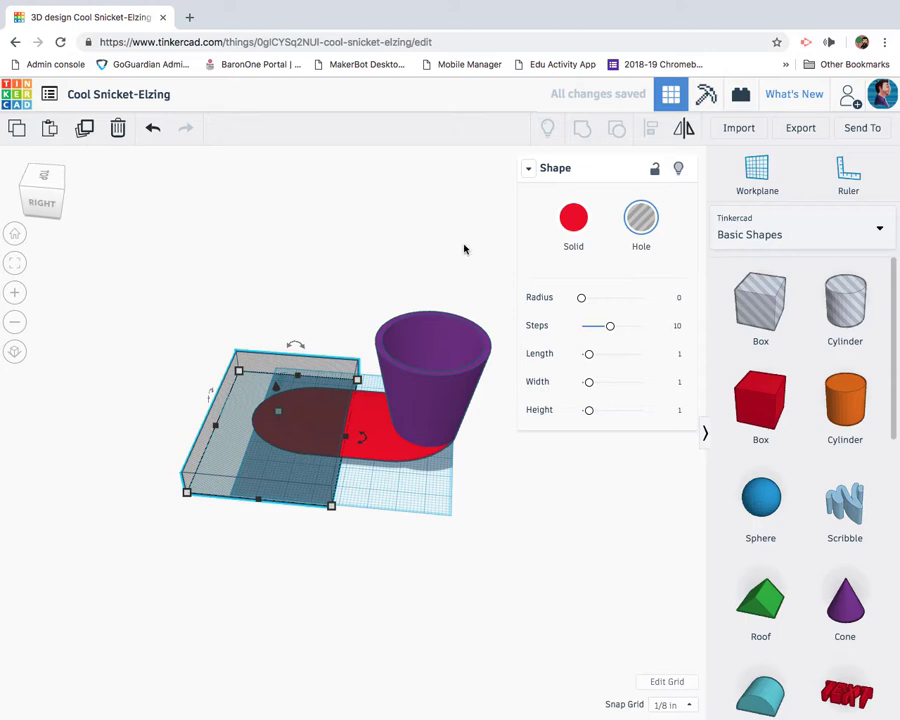
{"action": "left_click_drag", "start_coordinate": [479, 500], "coordinate": [188, 272]}
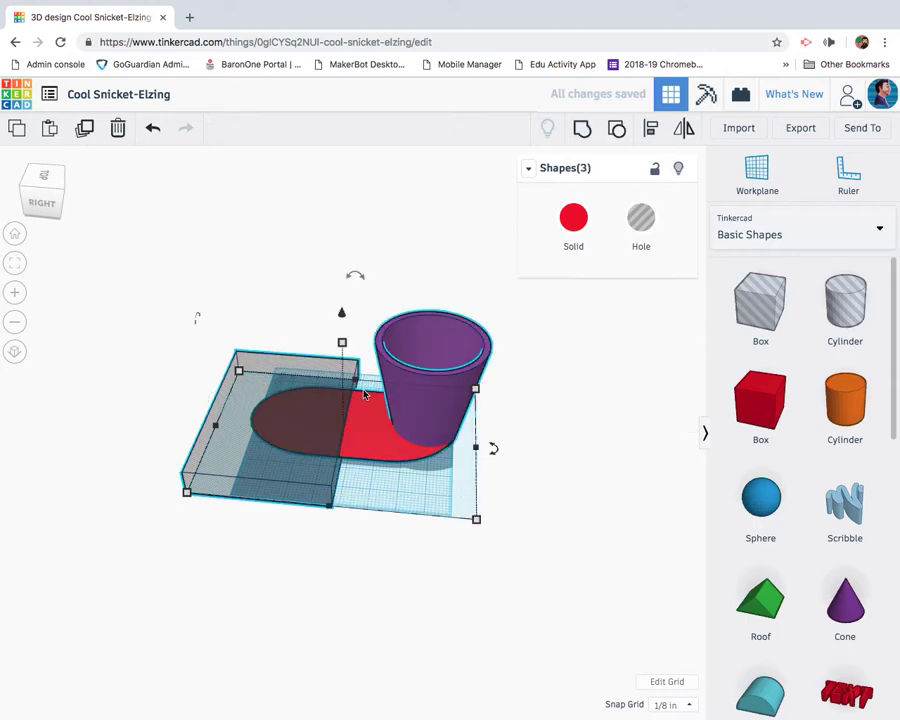
{"action": "left_click", "coordinate": [578, 135]}
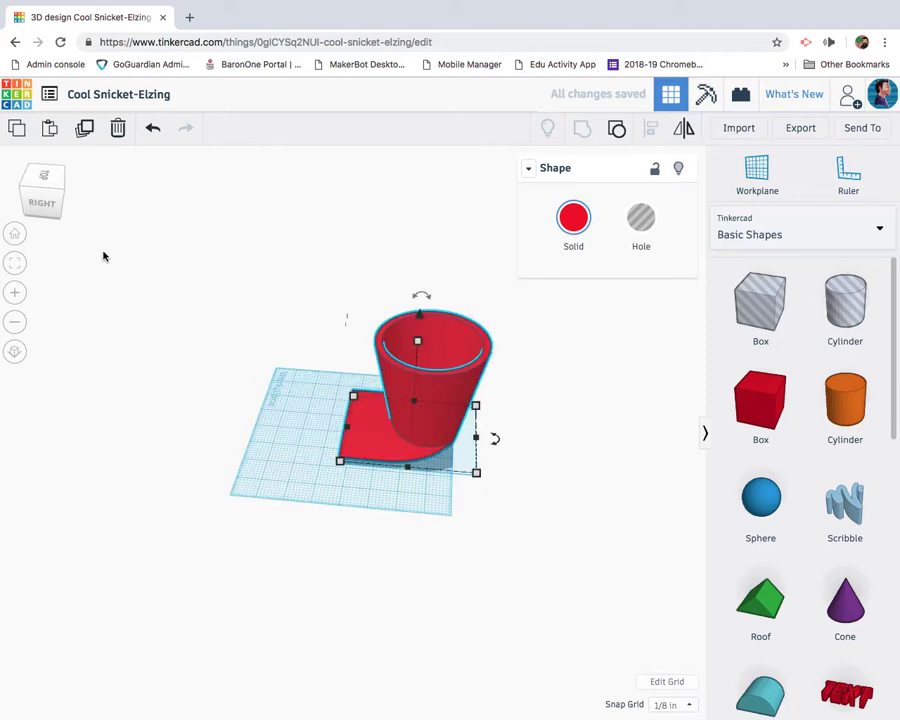
Step: Place a cylinder hole in front of the slab's cut edge, set its width to 0.2 in and shrink its length to match
{"action": "left_click_drag", "start_coordinate": [33, 207], "coordinate": [58, 209]}
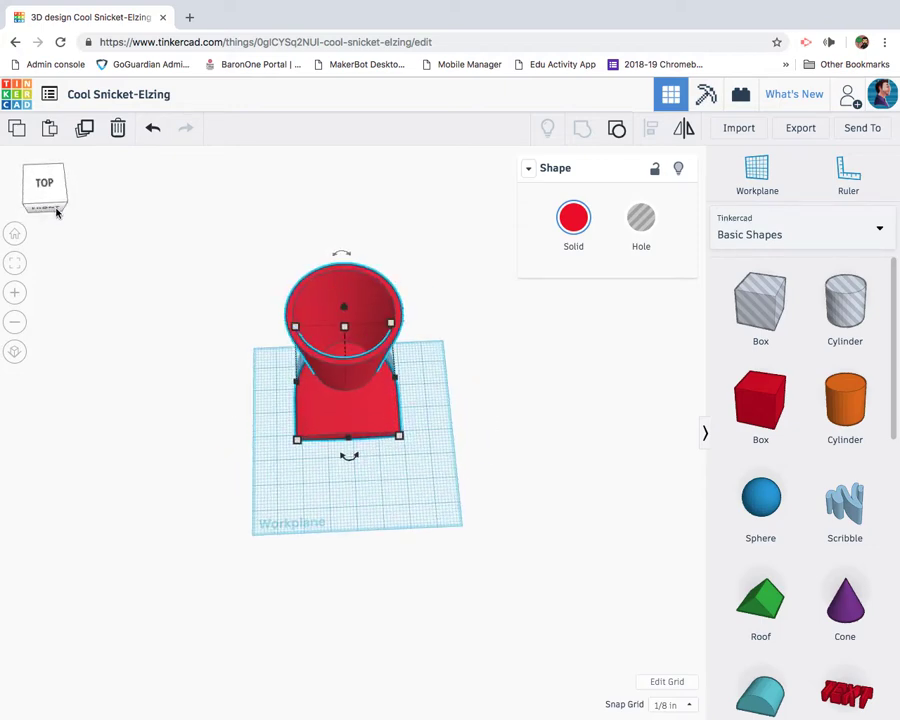
{"action": "left_click_drag", "start_coordinate": [860, 313], "coordinate": [340, 484]}
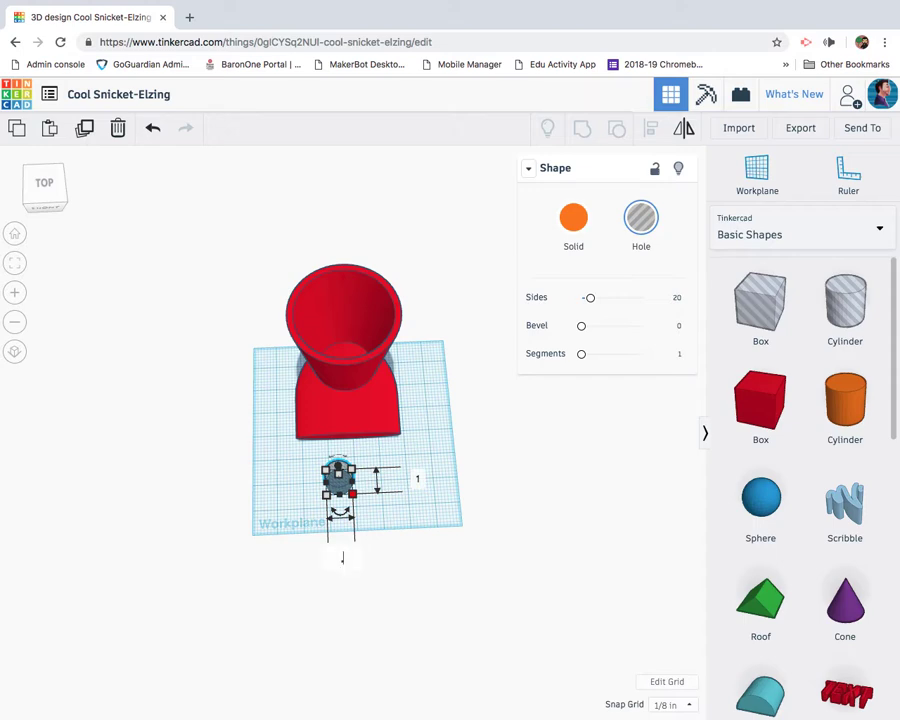
{"action": "key", "text": "Return"}
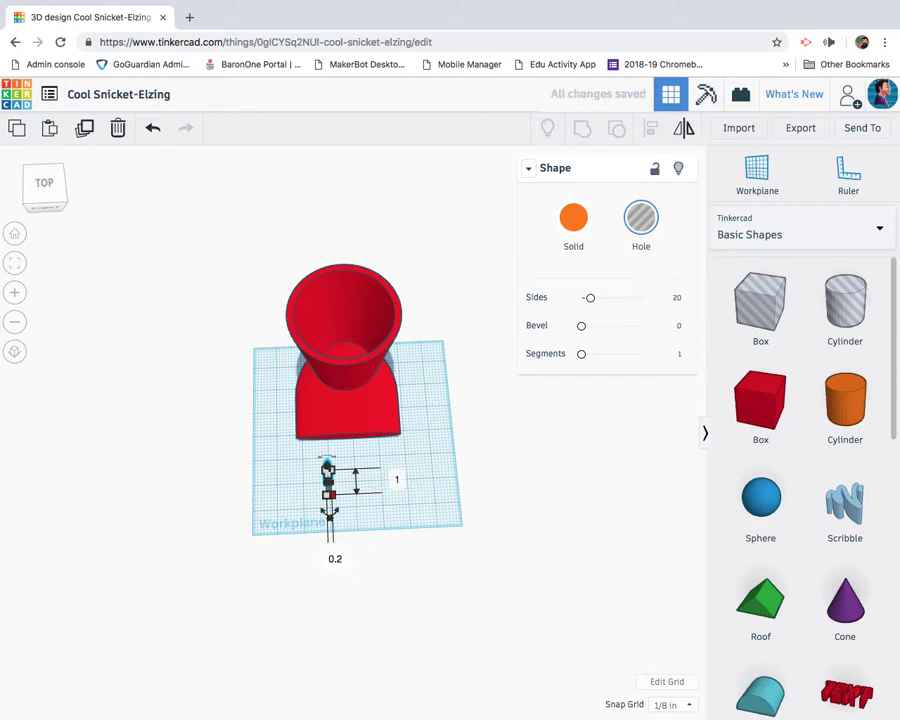
{"action": "left_click", "coordinate": [397, 481]}
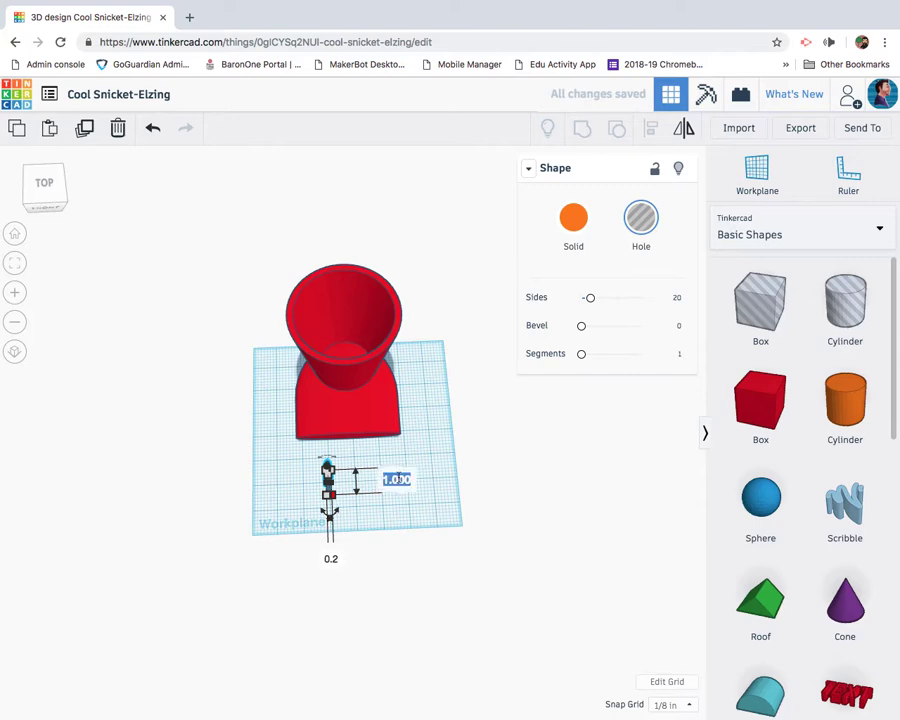
{"action": "key", "text": "Return"}
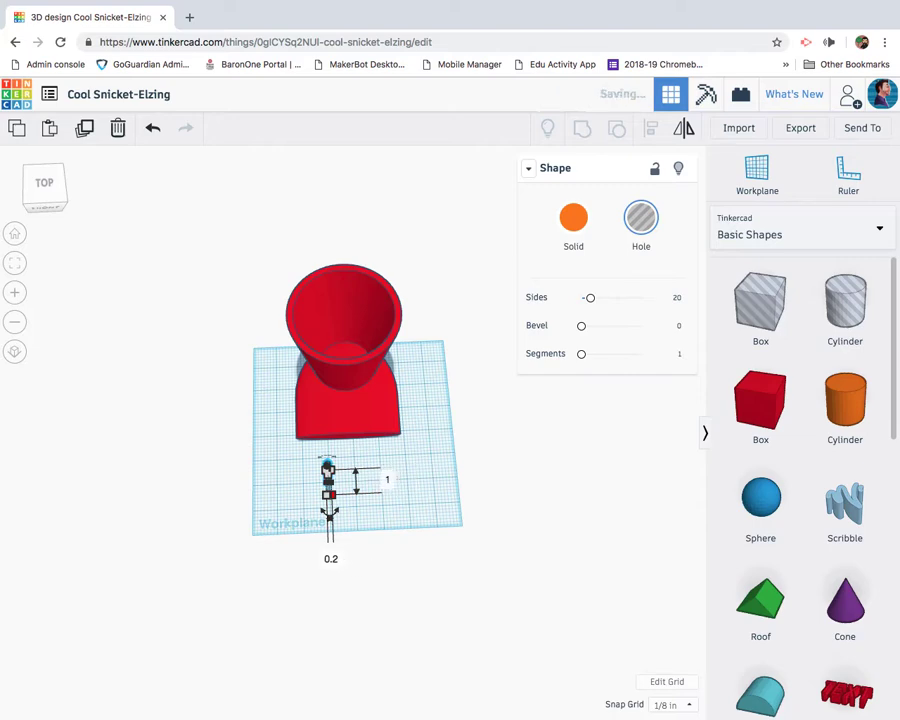
{"action": "left_click", "coordinate": [346, 496]}
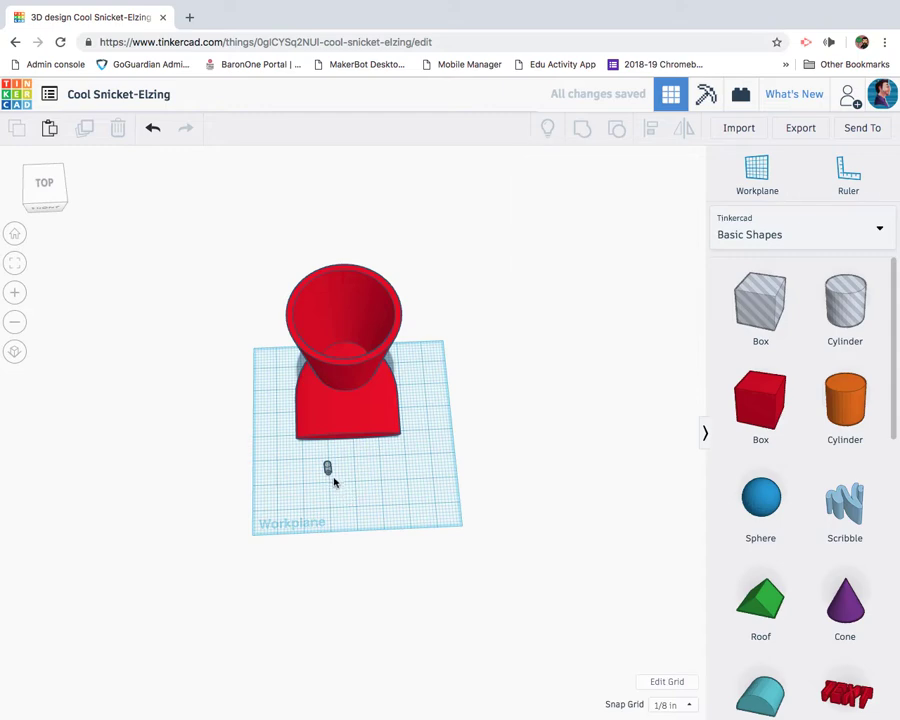
Step: Move the small cylinder hole onto the slab near its straight edge and align it centrally across the slab's width
{"action": "left_click_drag", "start_coordinate": [328, 472], "coordinate": [338, 430]}
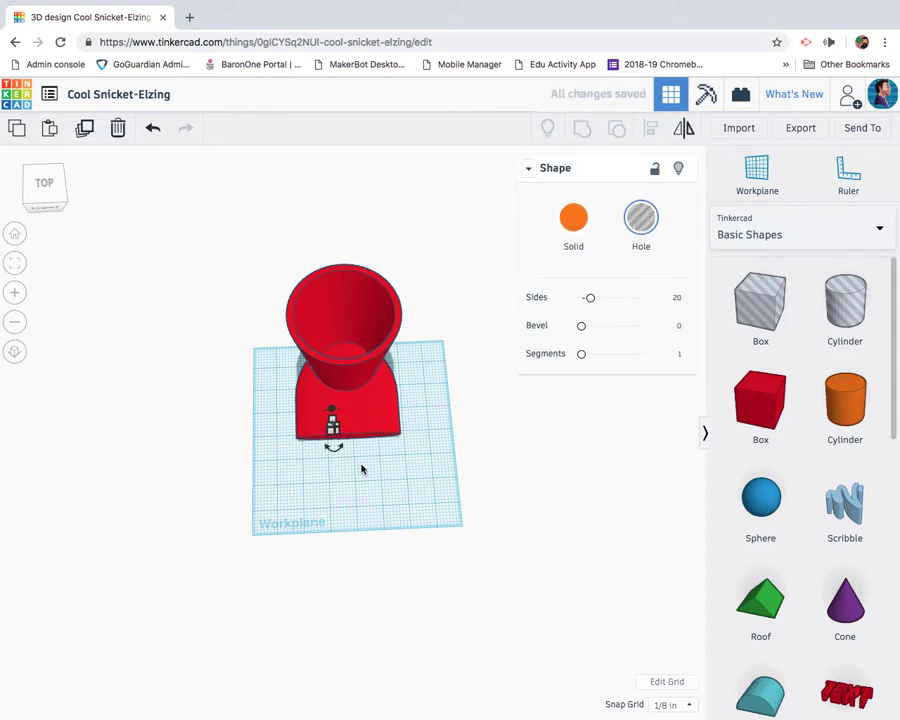
{"action": "left_click_drag", "start_coordinate": [362, 476], "coordinate": [350, 418]}
{"action": "left_click", "coordinate": [650, 128]}
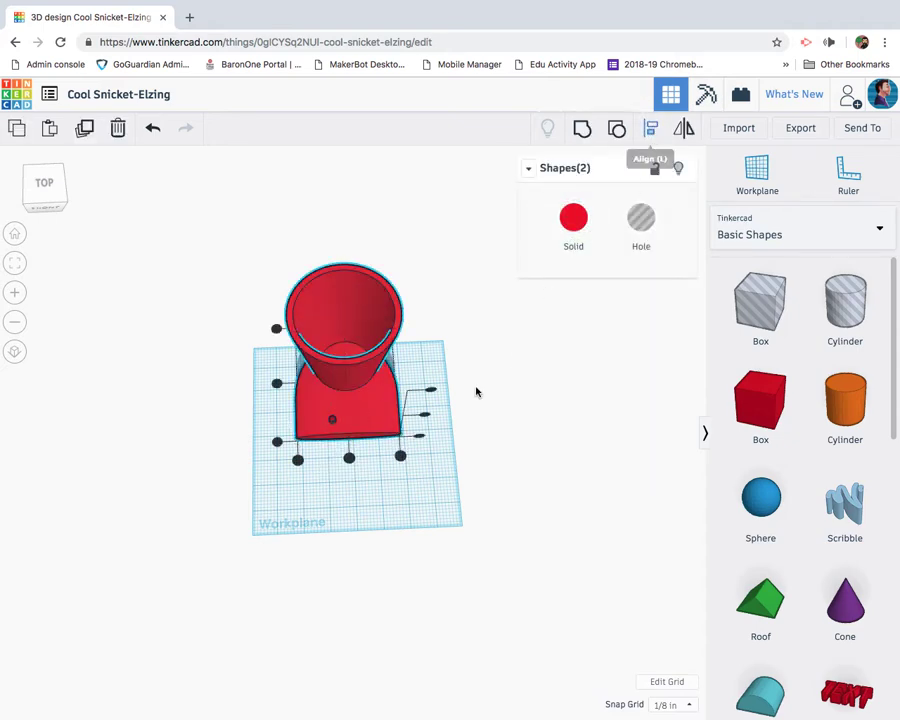
{"action": "left_click", "coordinate": [361, 493]}
Step: Duplicate the centered cylinder hole and shift the two holes to opposite sides of the slab's center line, spaced evenly
{"action": "left_click", "coordinate": [348, 422]}
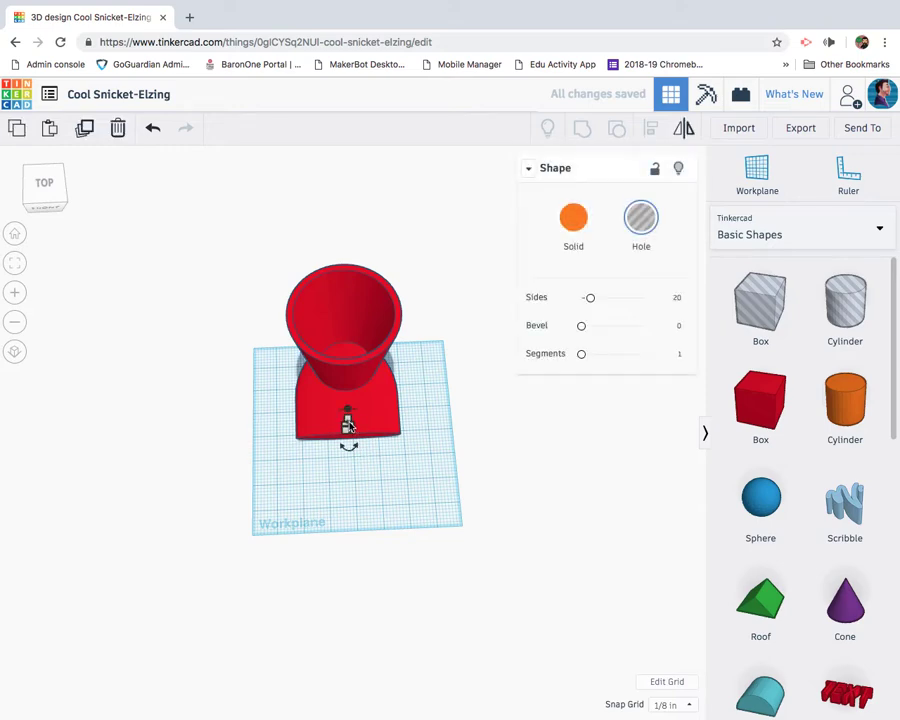
{"action": "left_click_drag", "start_coordinate": [349, 425], "coordinate": [351, 425]}
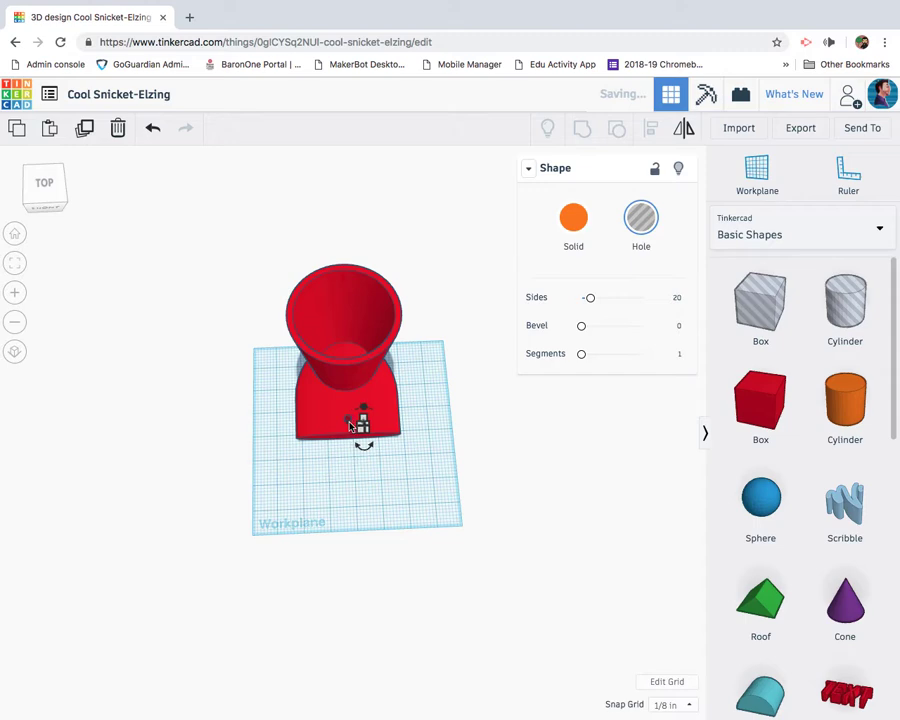
{"action": "left_click", "coordinate": [349, 425]}
{"action": "key", "text": "Left"}
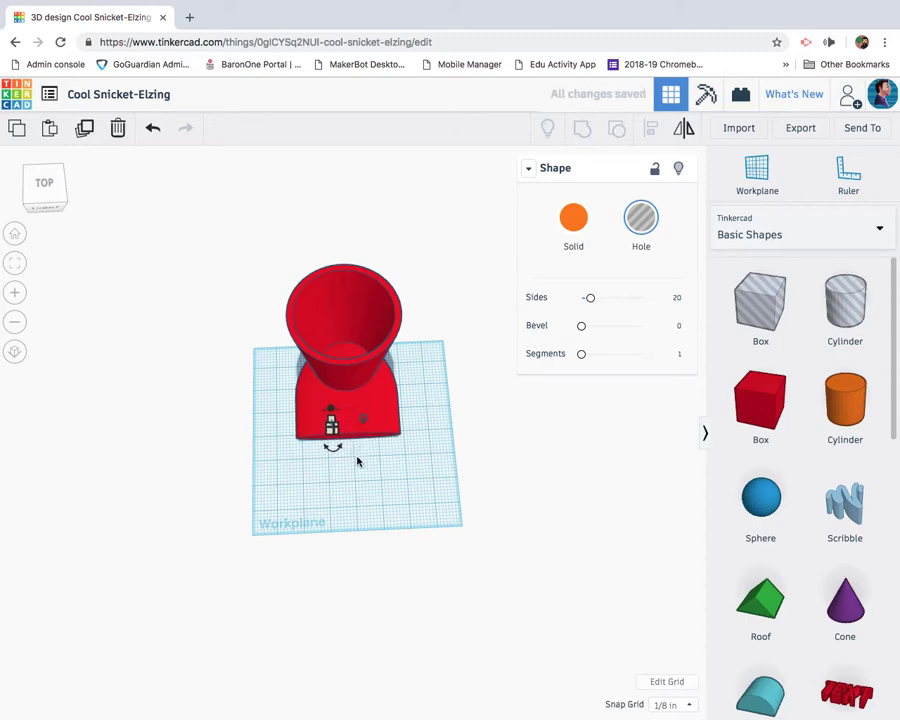
{"action": "left_click", "coordinate": [349, 465]}
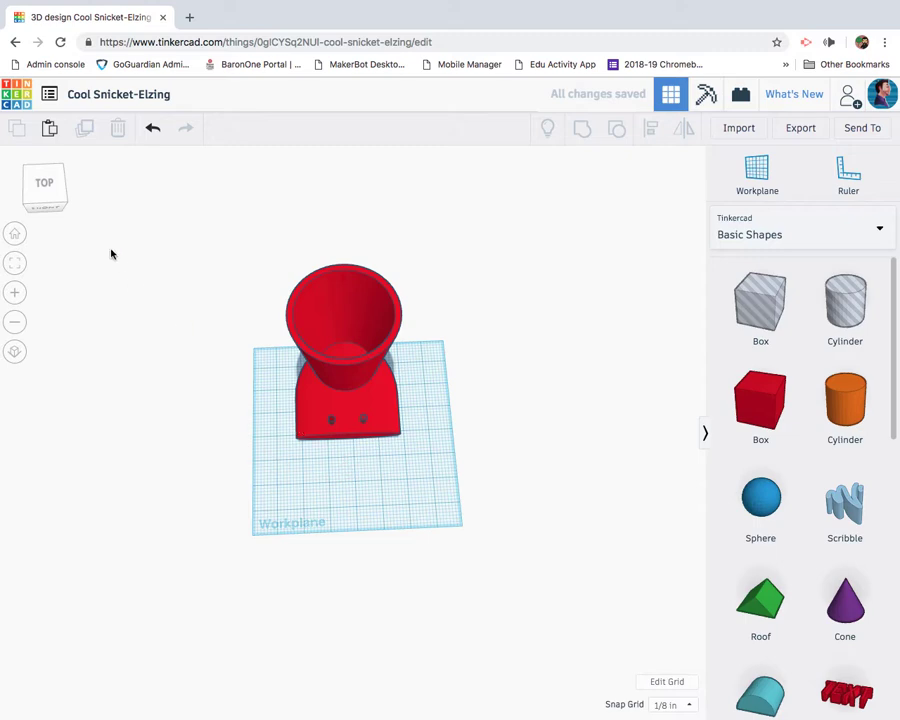
Step: Select the cup-and-slab body with both cylinder holes and group them to cut two small round holes in the slab
{"action": "left_click_drag", "start_coordinate": [42, 199], "coordinate": [64, 236]}
{"action": "left_click_drag", "start_coordinate": [376, 434], "coordinate": [434, 482]}
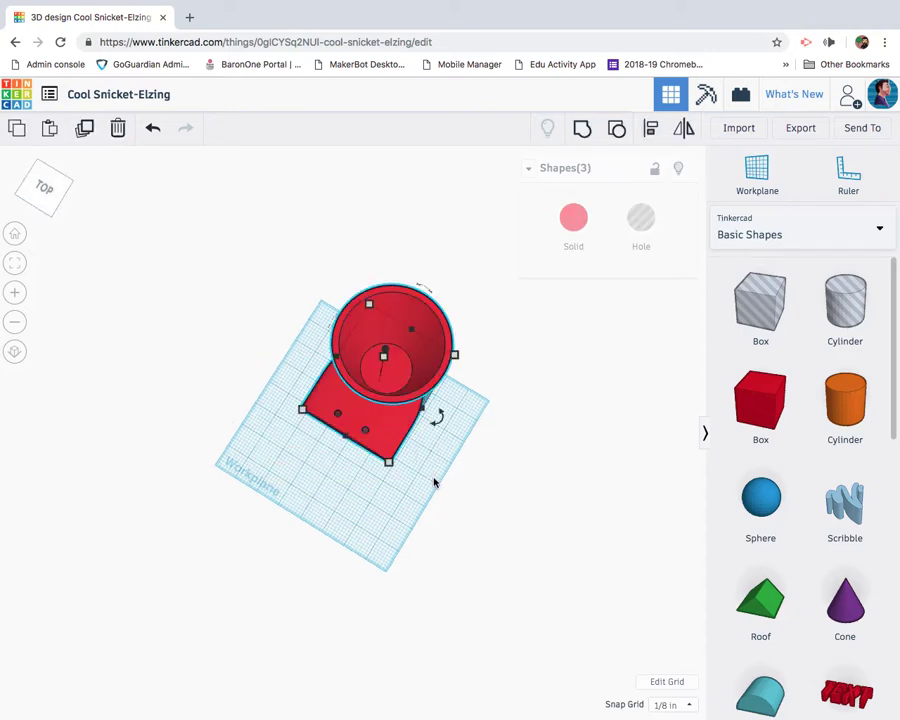
{"action": "left_click", "coordinate": [582, 128]}
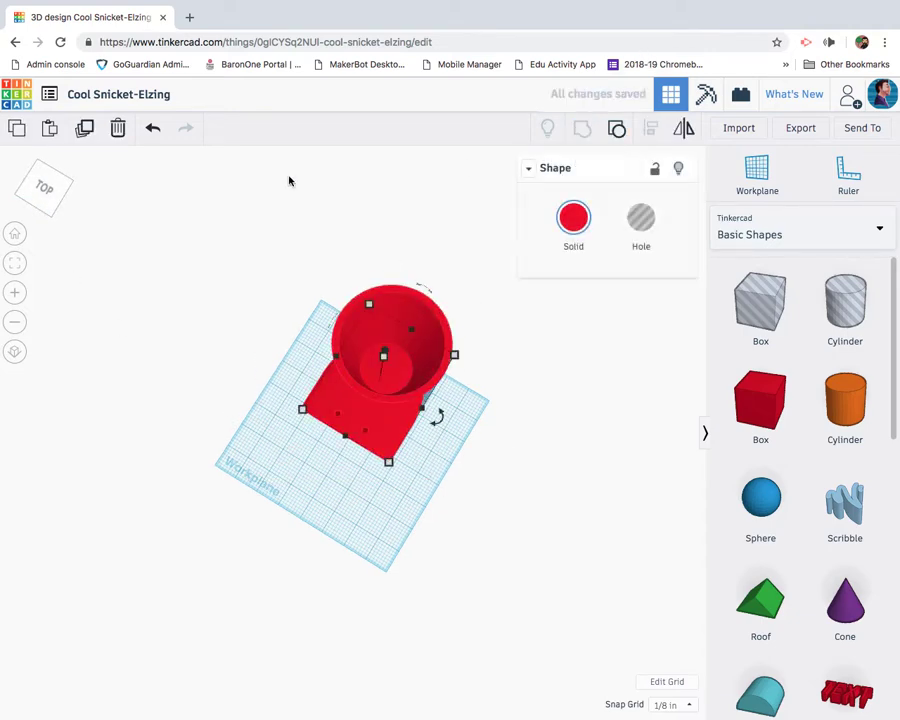
{"action": "left_click", "coordinate": [54, 178]}
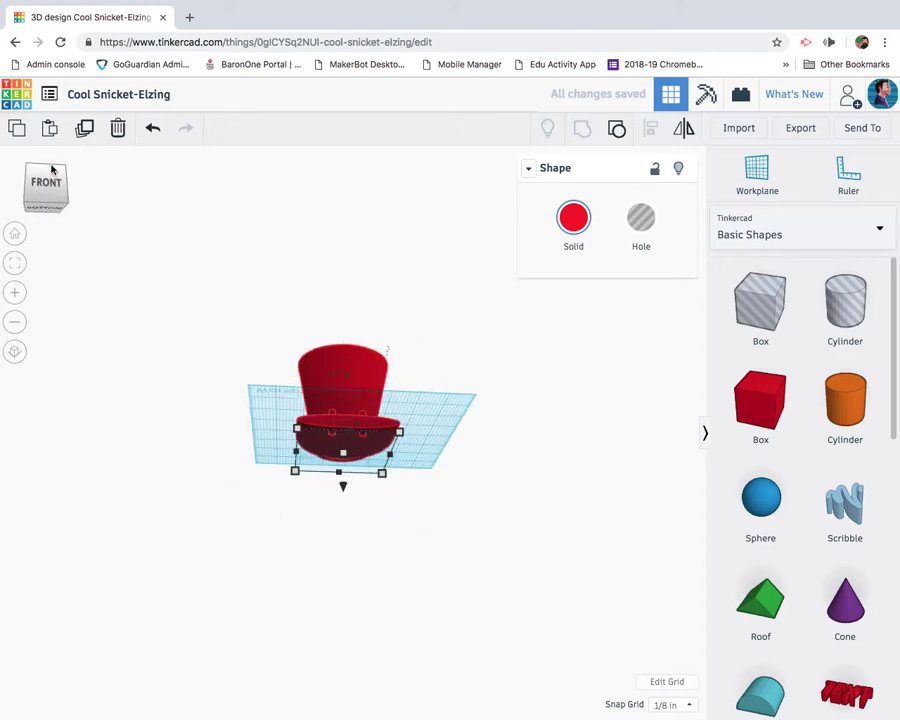